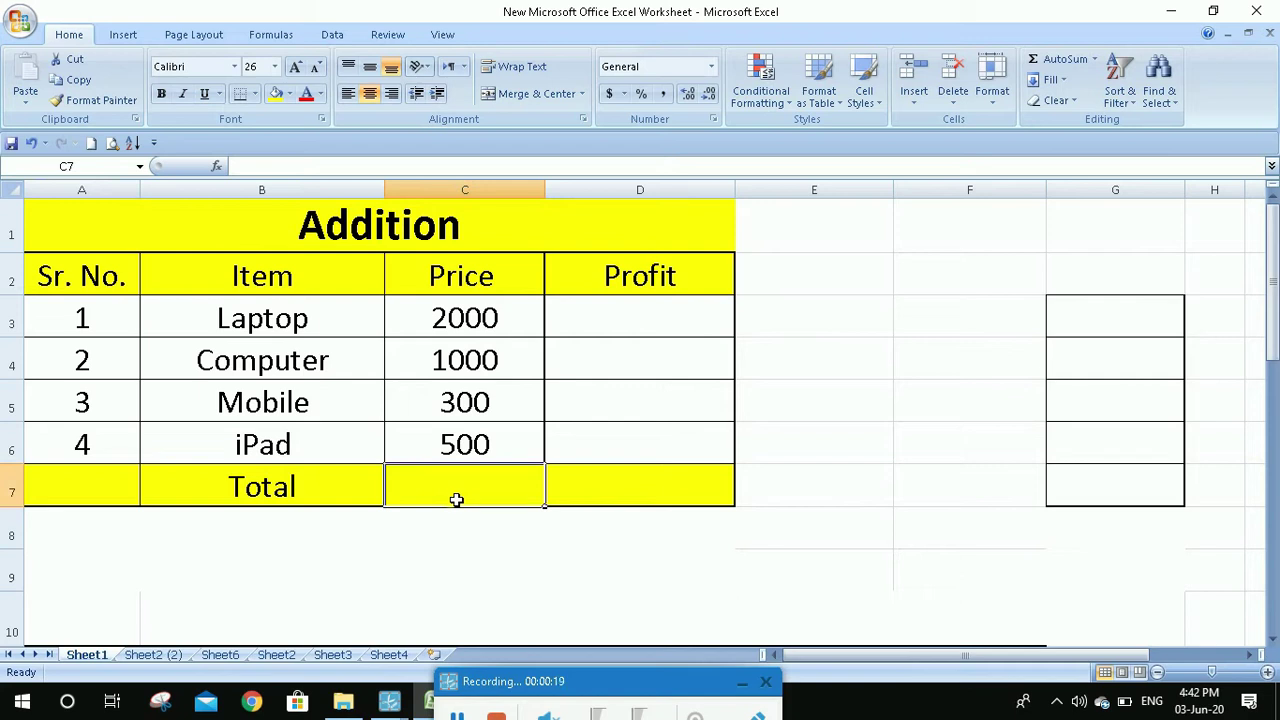
# Total the item prices in C7 by entering the formula =sum(C3:C6).
pyautogui.write('=')
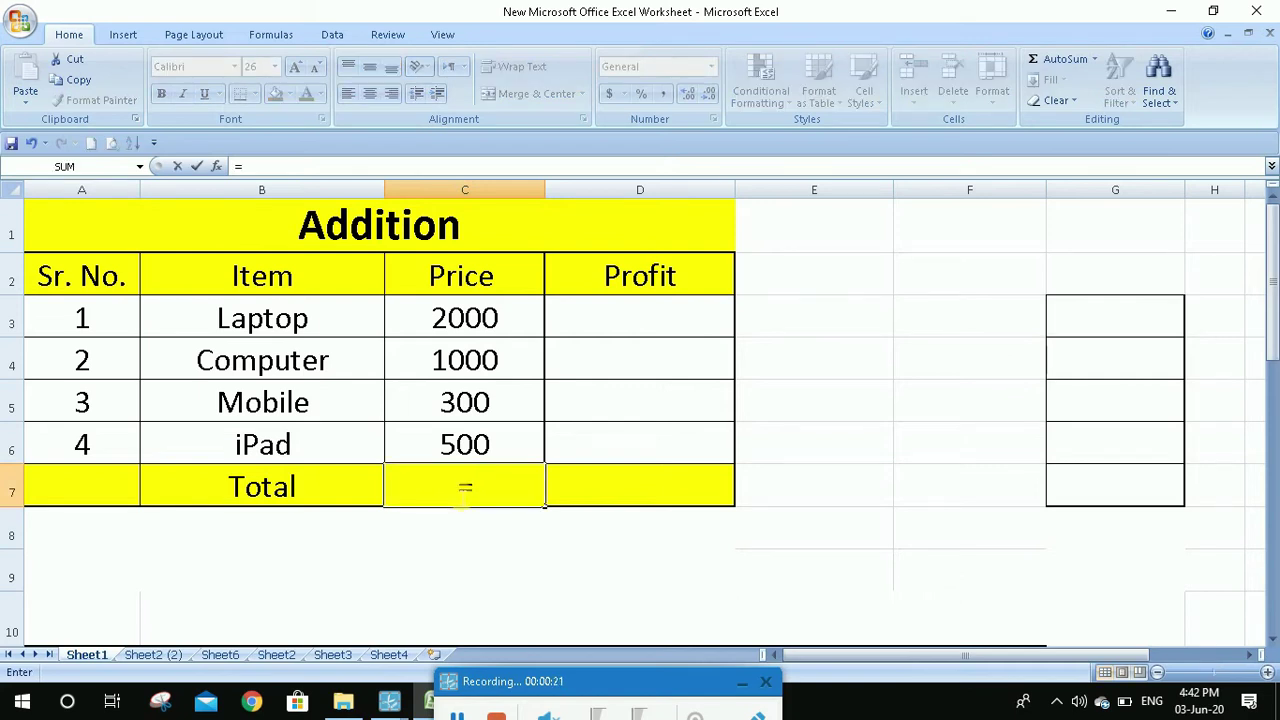
pyautogui.write('sum')
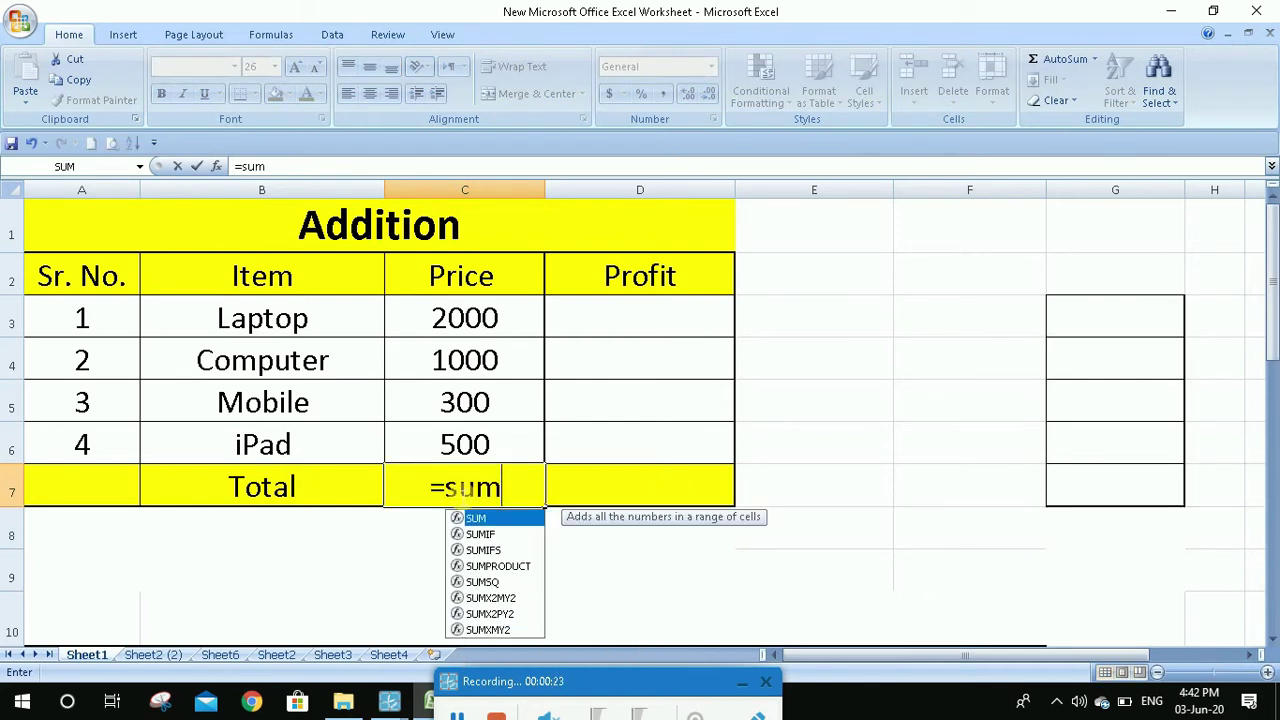
pyautogui.write('(')
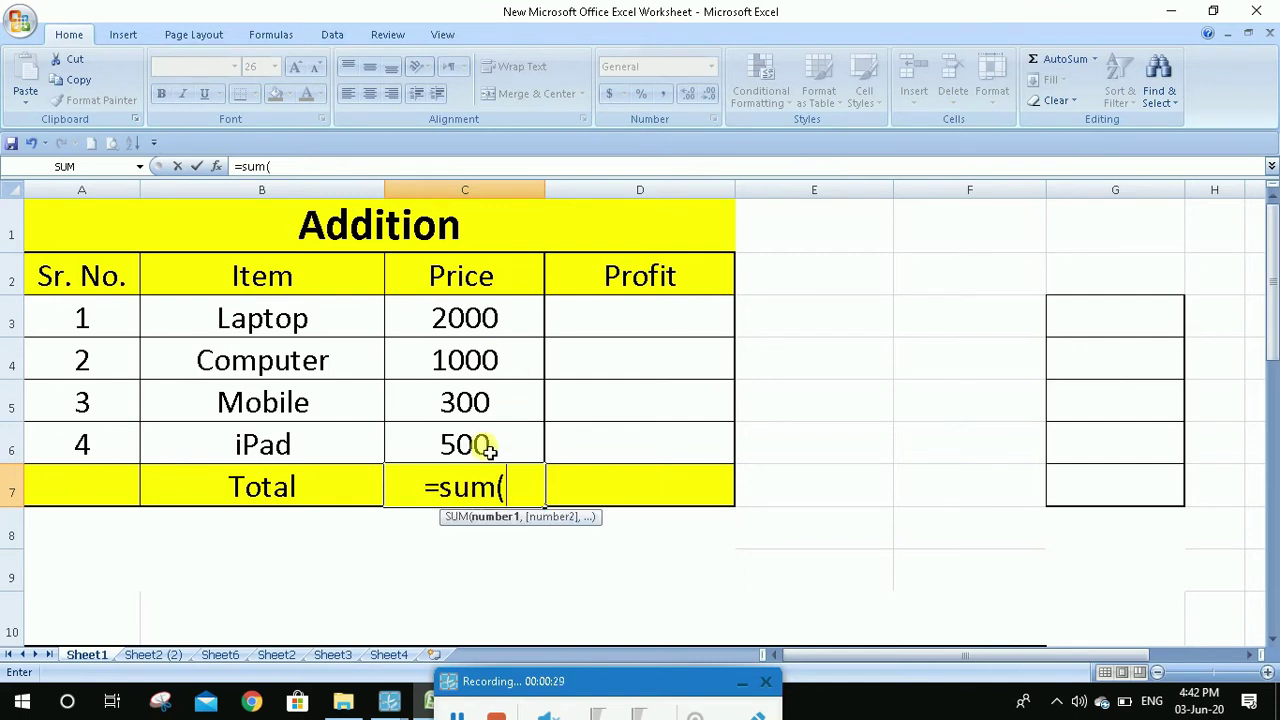
pyautogui.click(504, 330)
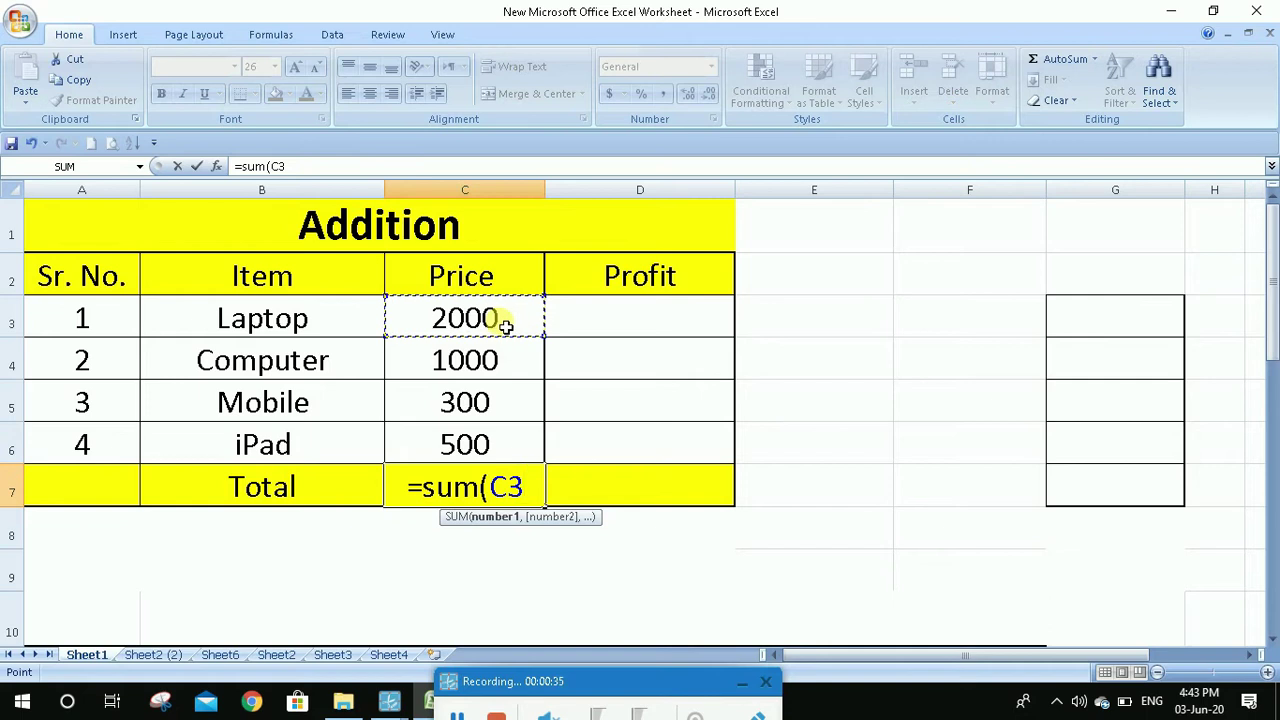
pyautogui.moveTo(507, 327); pyautogui.dragTo(503, 441)
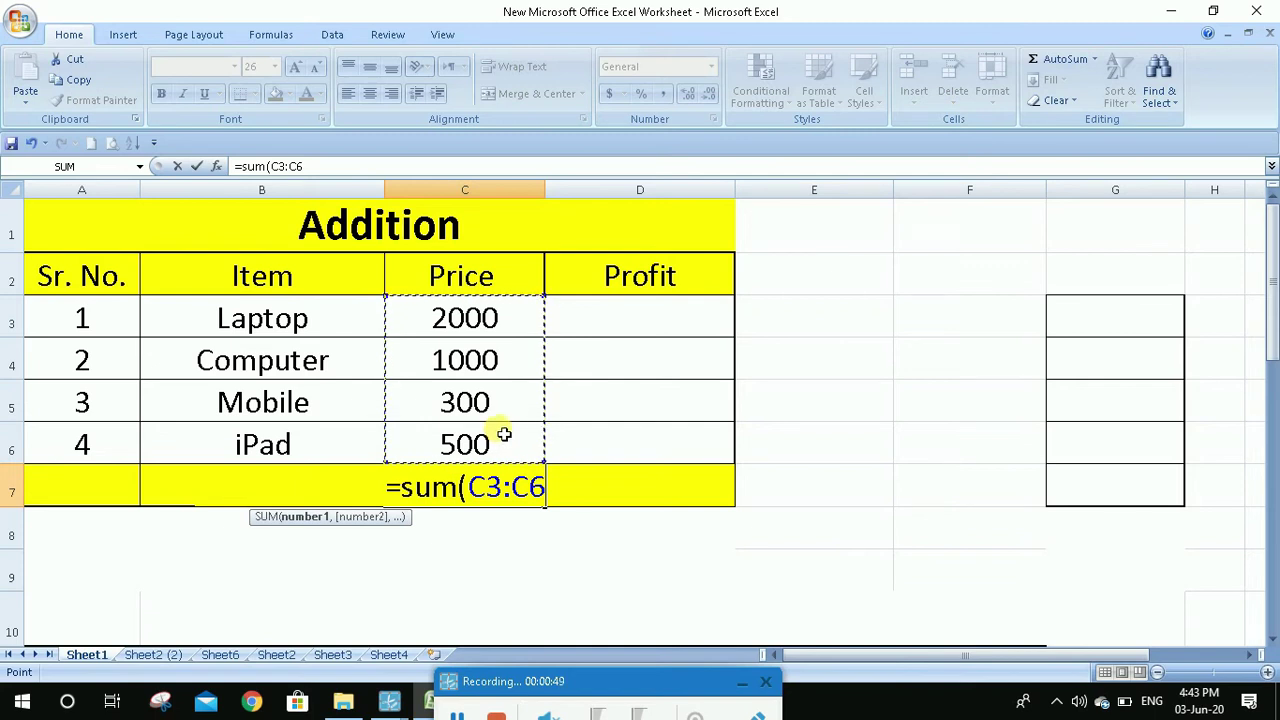
pyautogui.write(')')
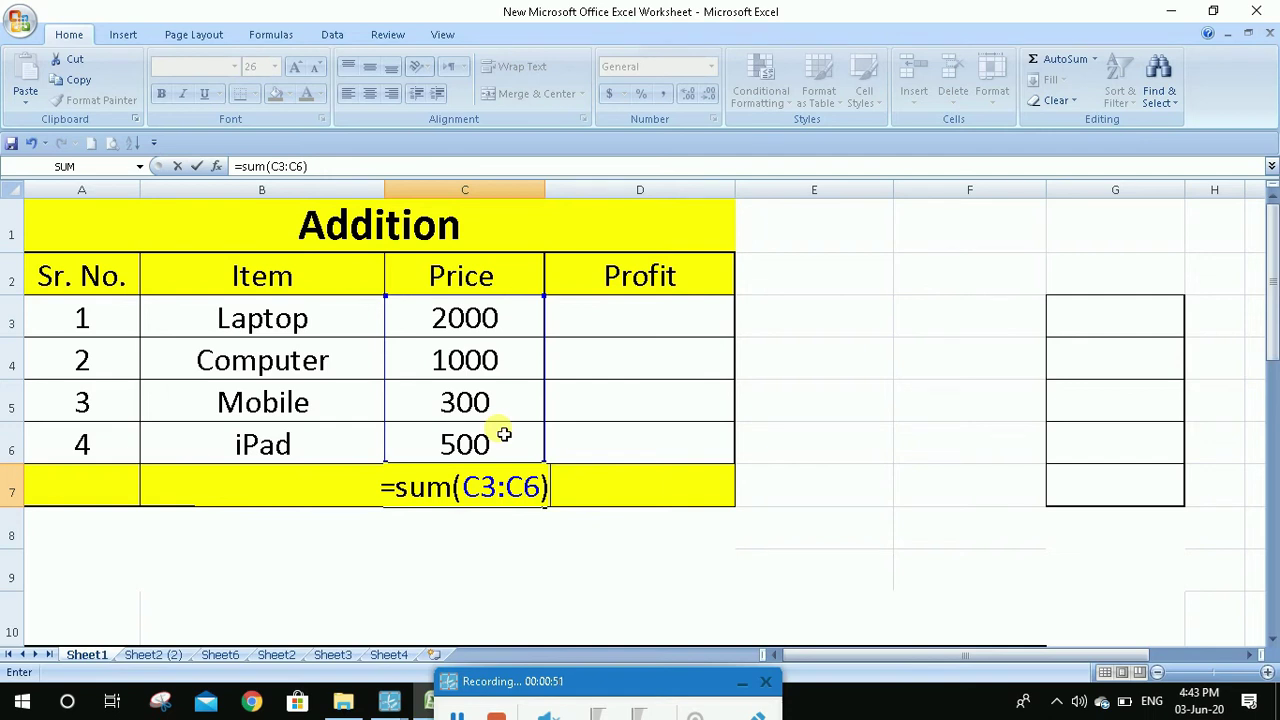
pyautogui.press('Return')
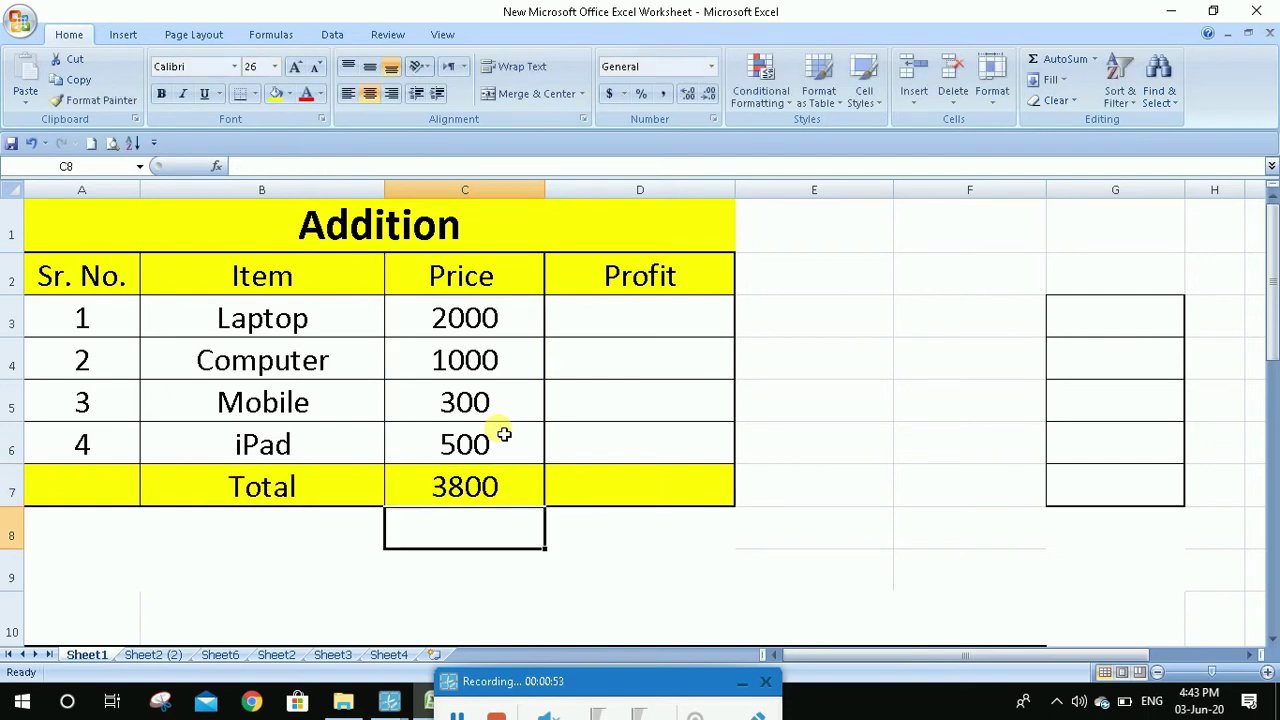
# Clear the price total formula from C7.
pyautogui.click(474, 491)
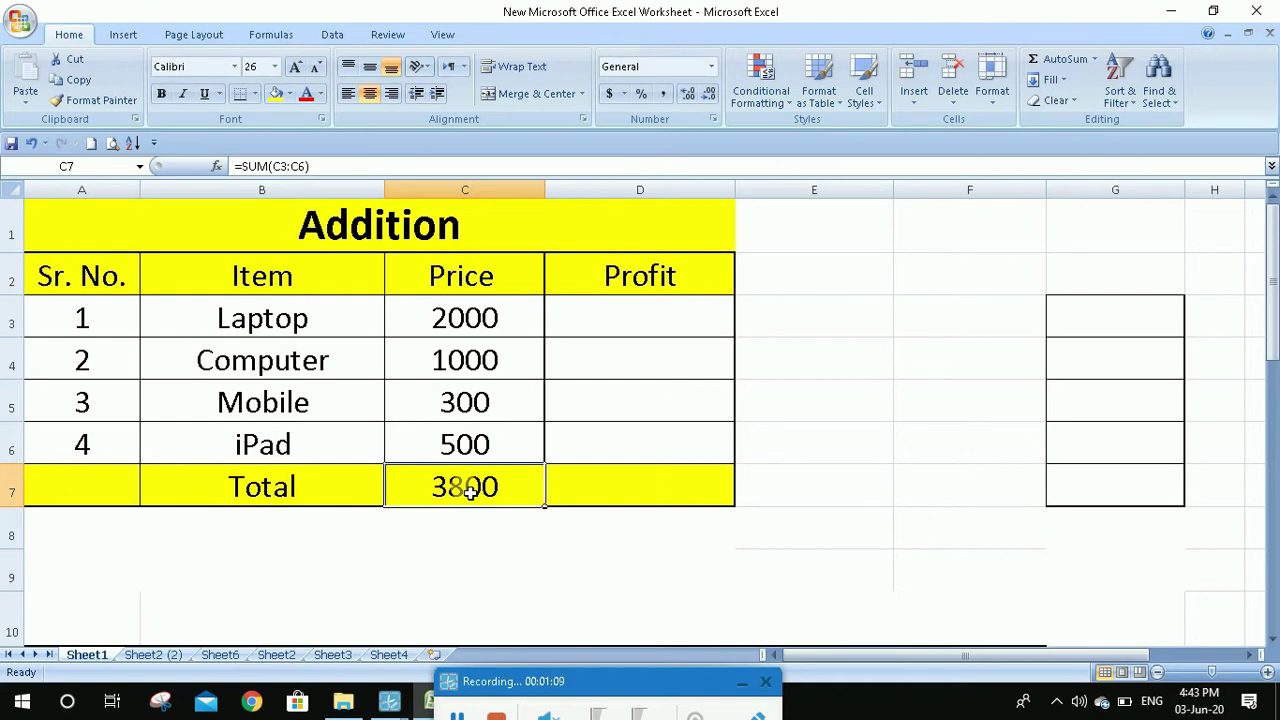
pyautogui.press('Delete')
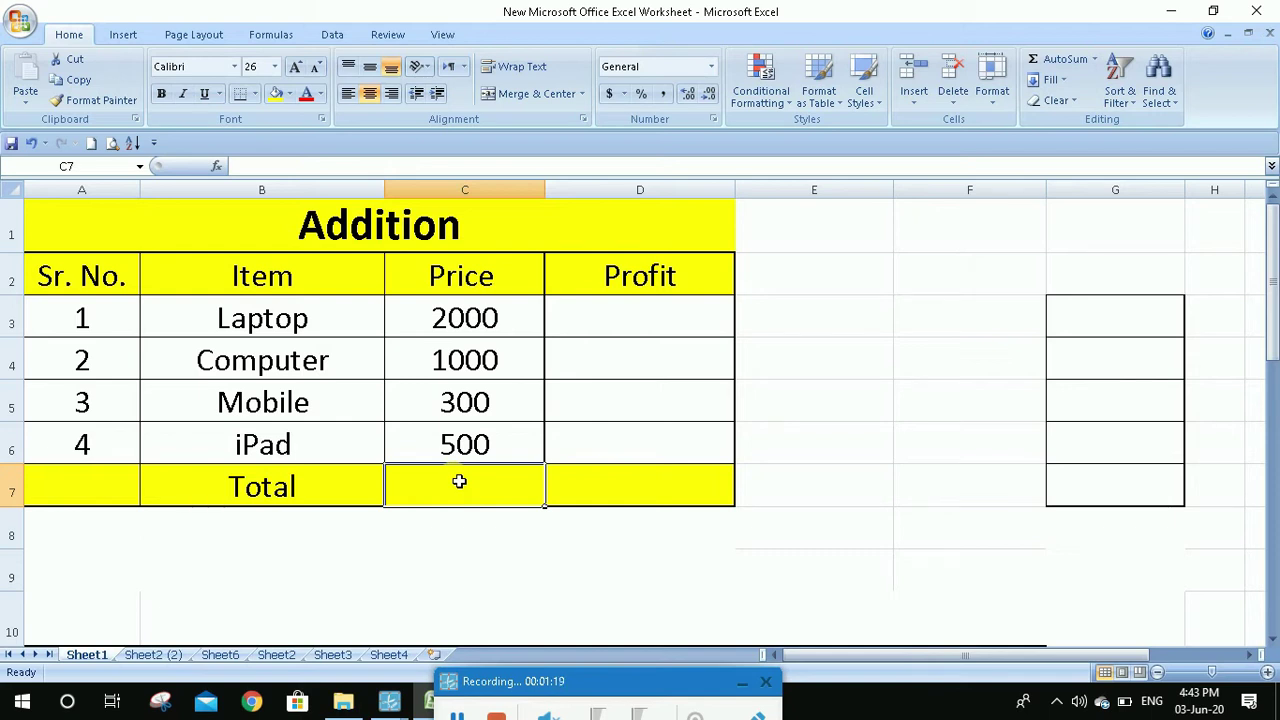
pyautogui.write('=')
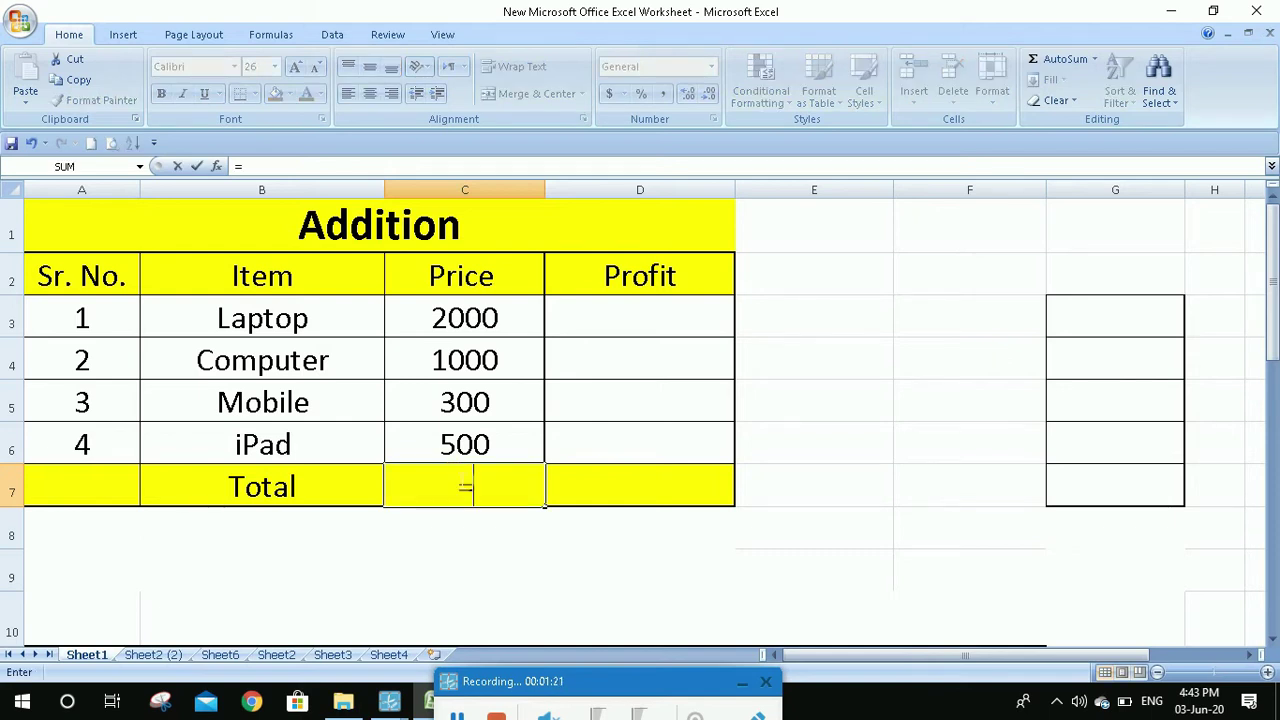
pyautogui.press('BackSpace')
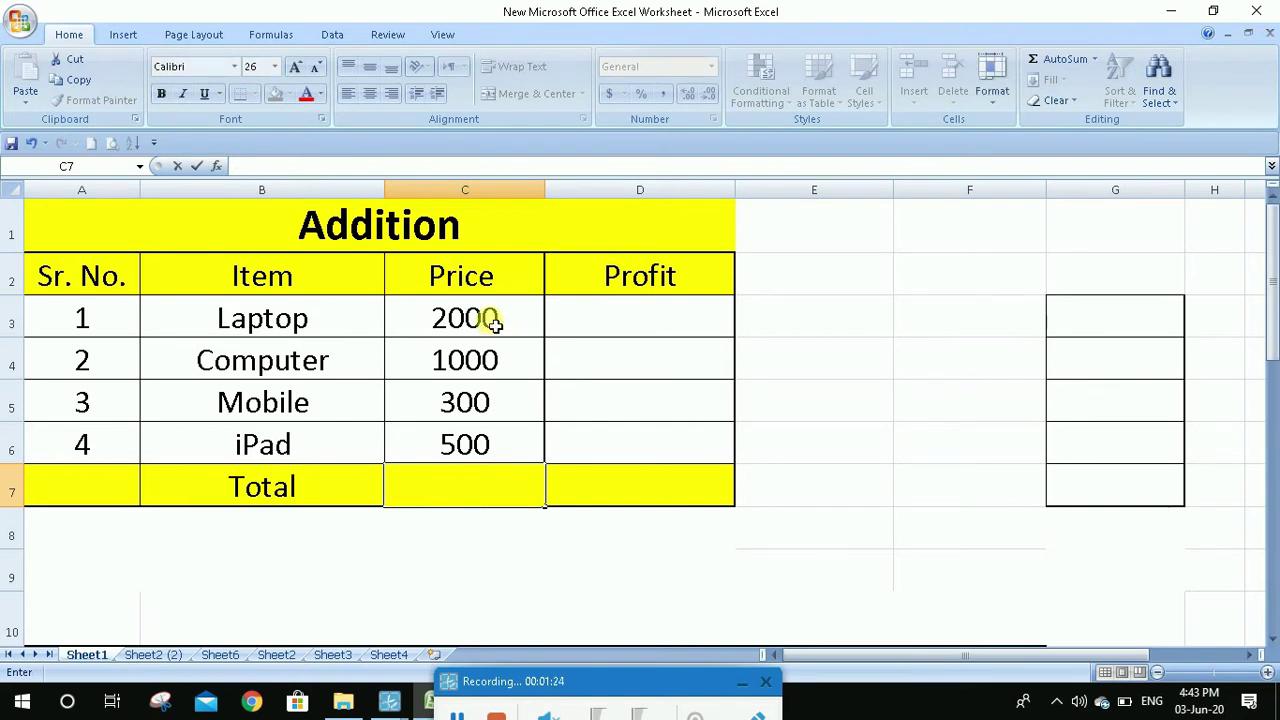
# Total the prices in C3:C6 into C7 with AutoSum and check the resulting formula.
pyautogui.moveTo(494, 320); pyautogui.dragTo(484, 442)
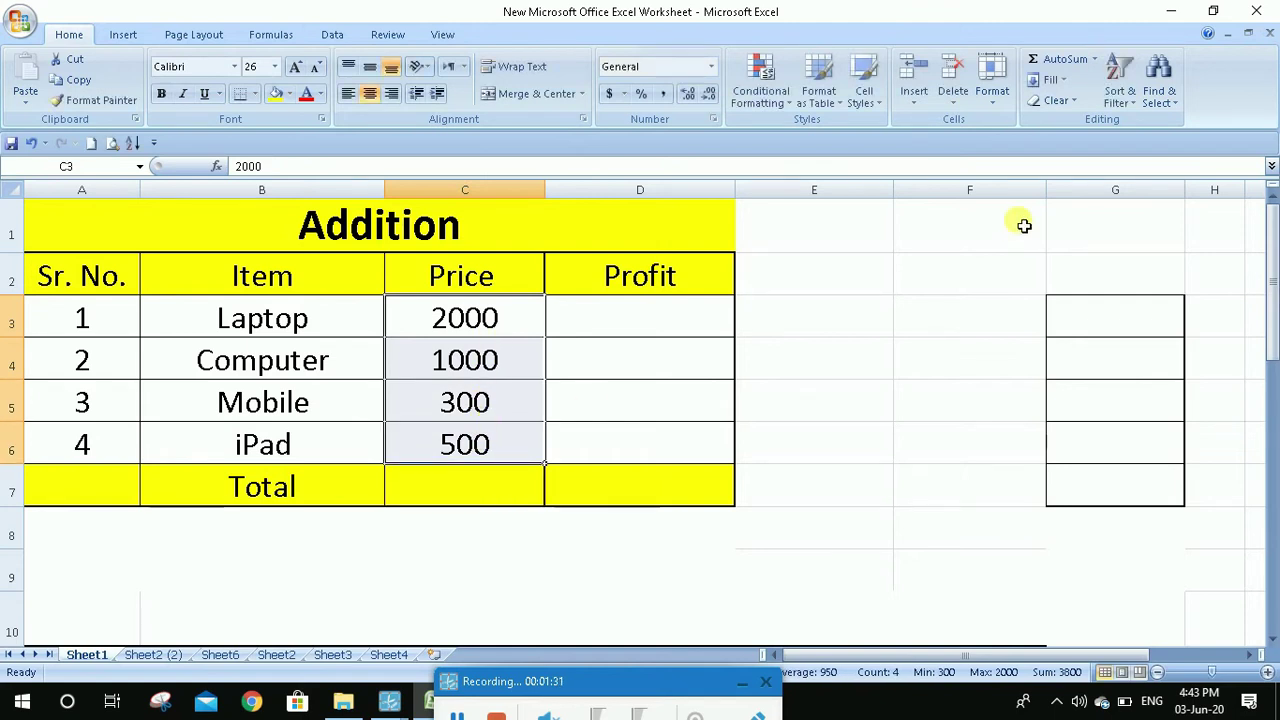
pyautogui.click(1060, 62)
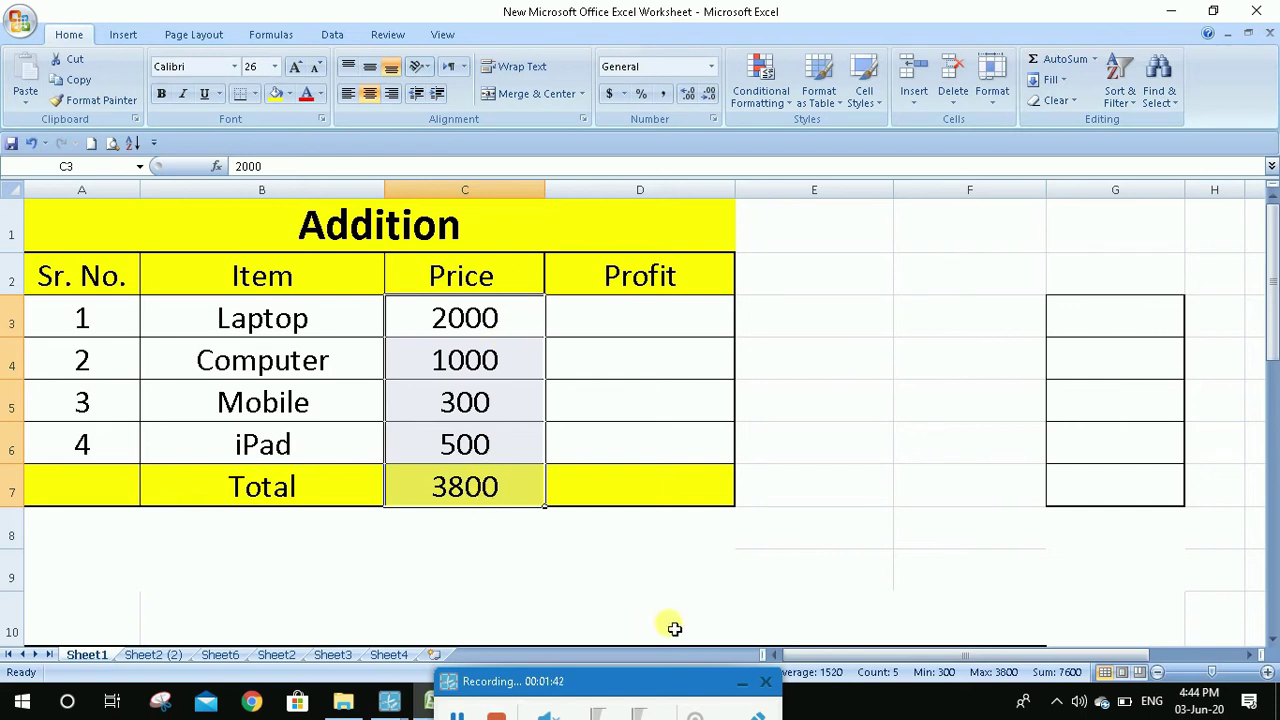
pyautogui.click(654, 586)
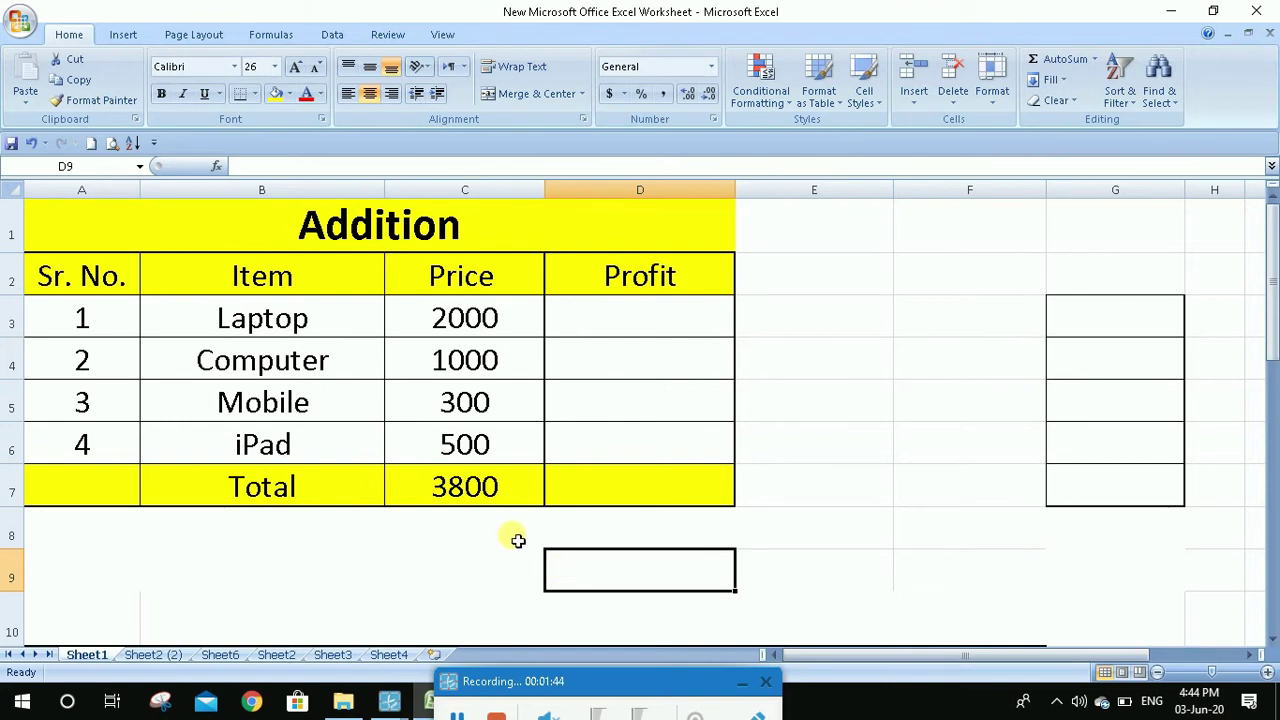
pyautogui.click(492, 492)
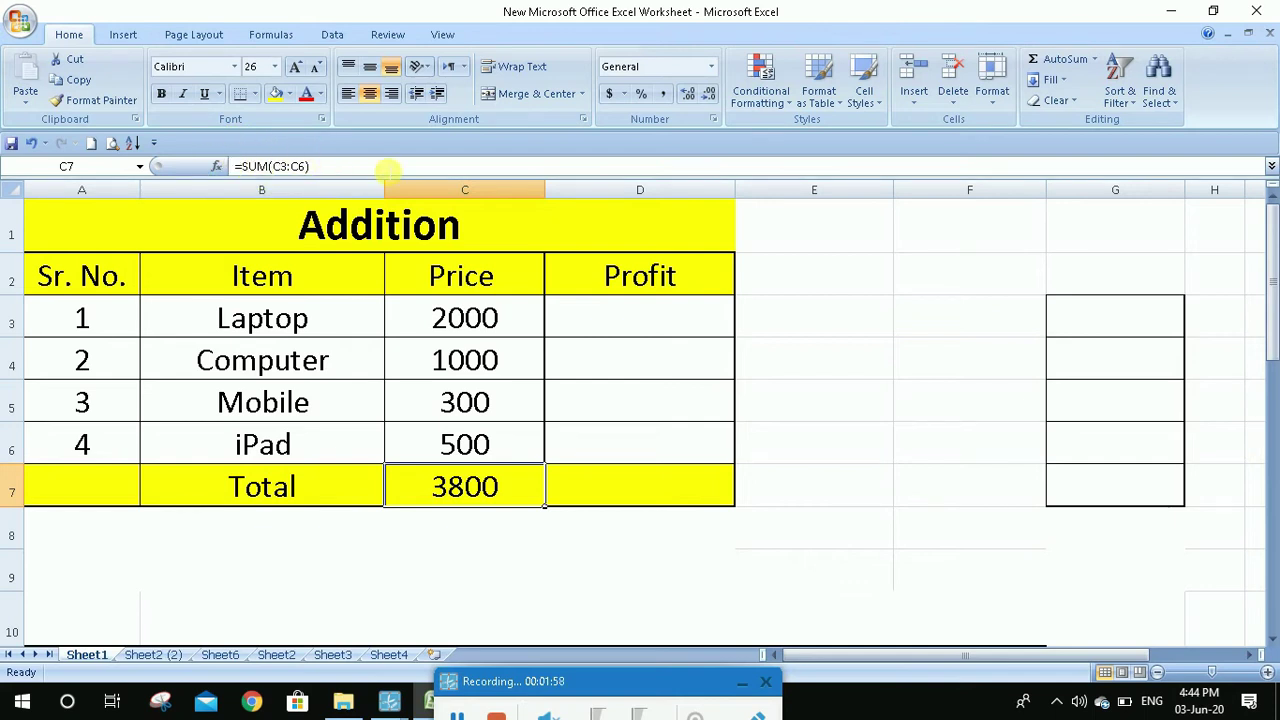
pyautogui.click(846, 550)
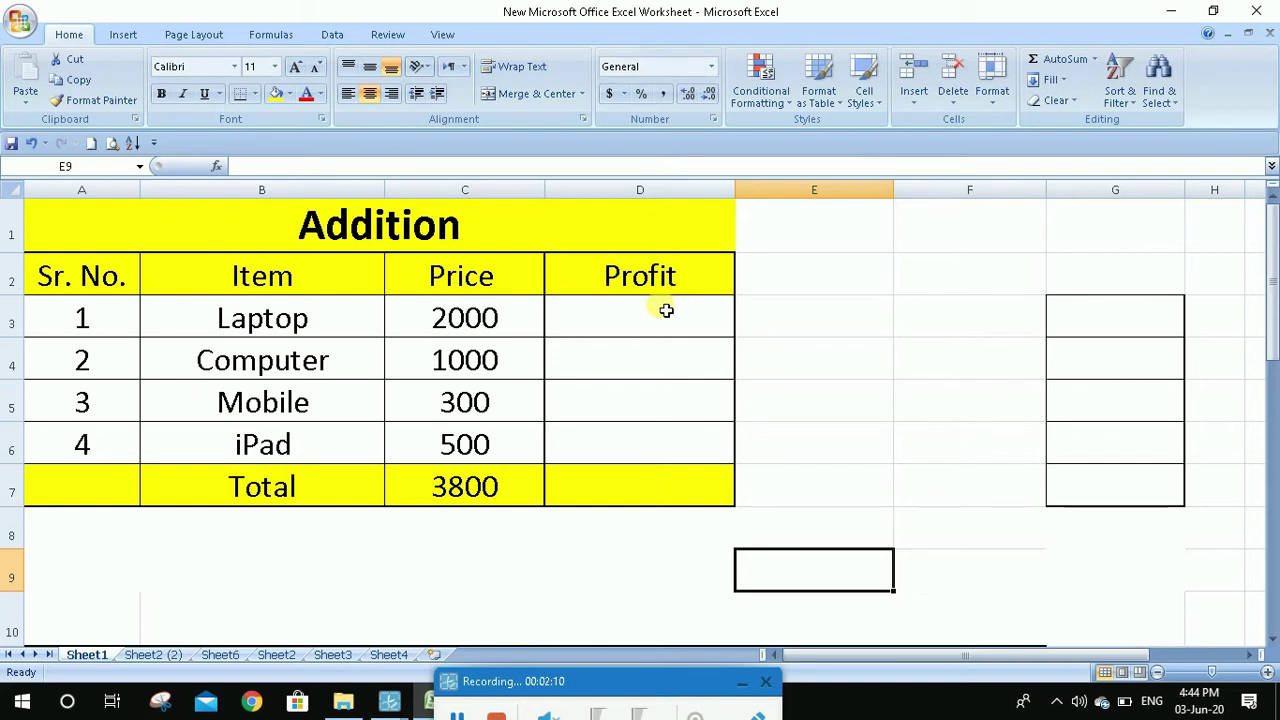
# Fill the price values and total from C3:C7 across into the Profit column, D3:D7.
pyautogui.click(497, 317)
pyautogui.moveTo(491, 317); pyautogui.dragTo(497, 481)
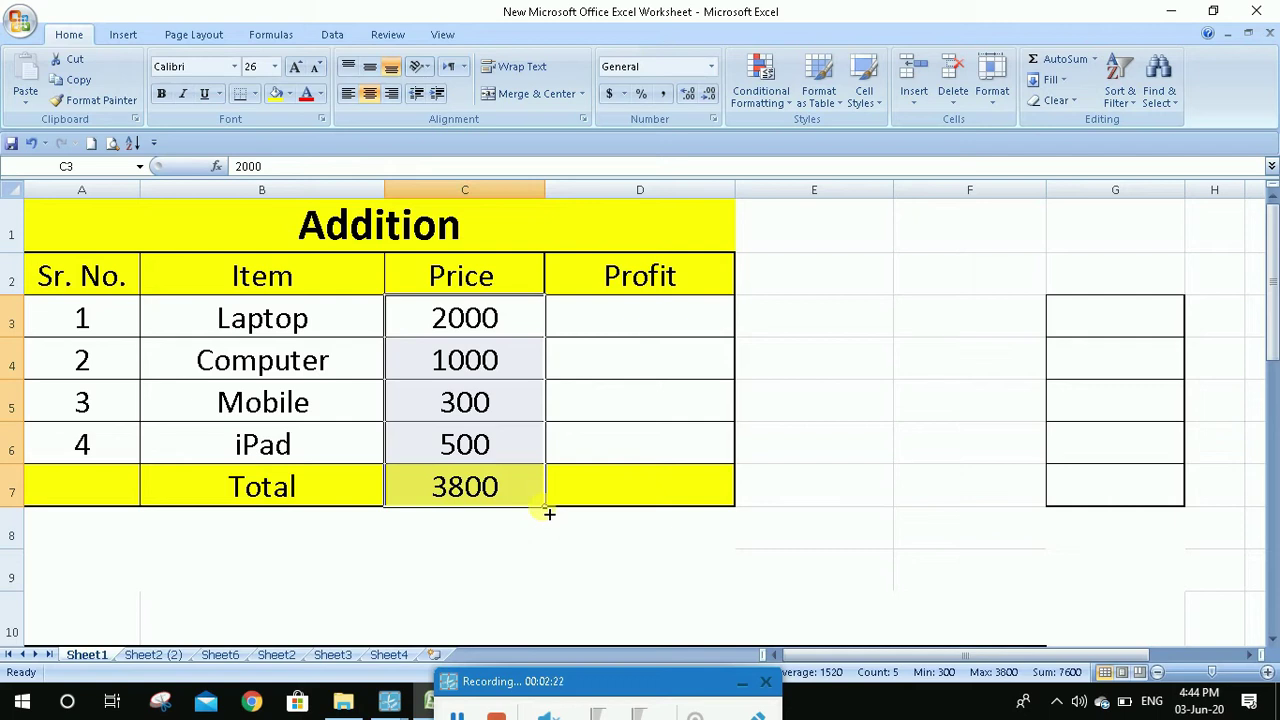
pyautogui.moveTo(549, 513); pyautogui.dragTo(738, 514)
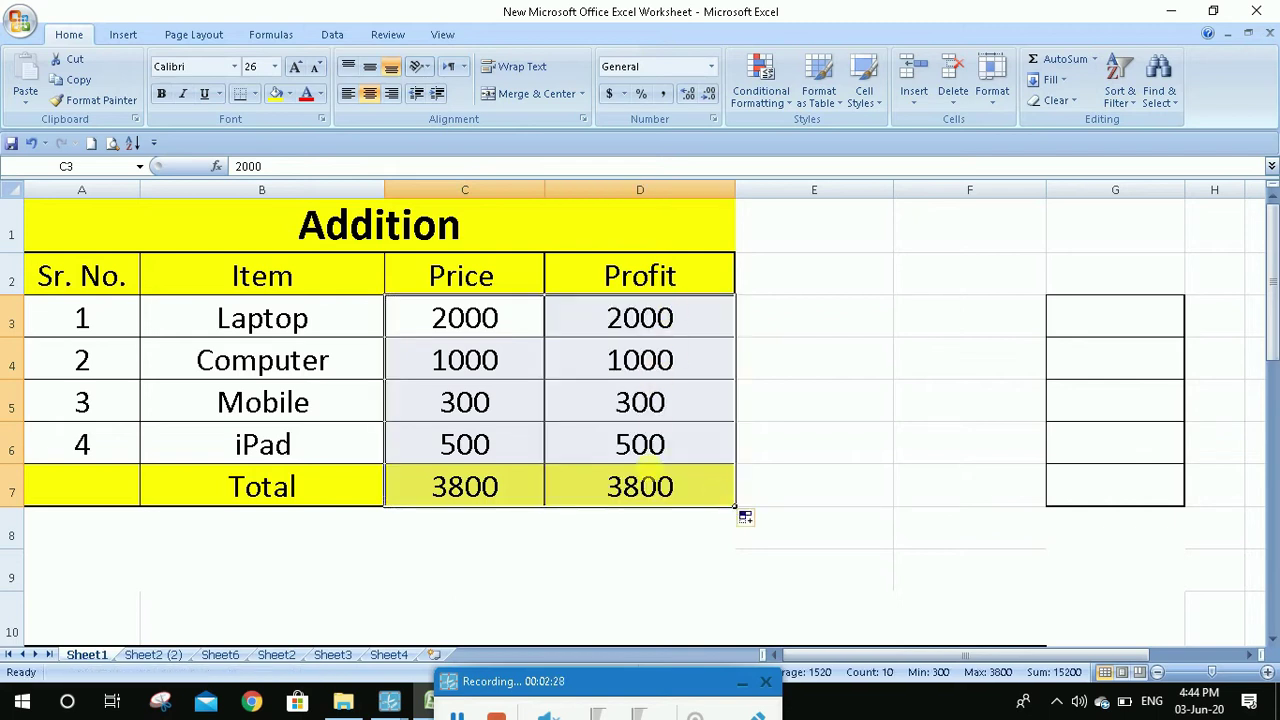
pyautogui.click(684, 542)
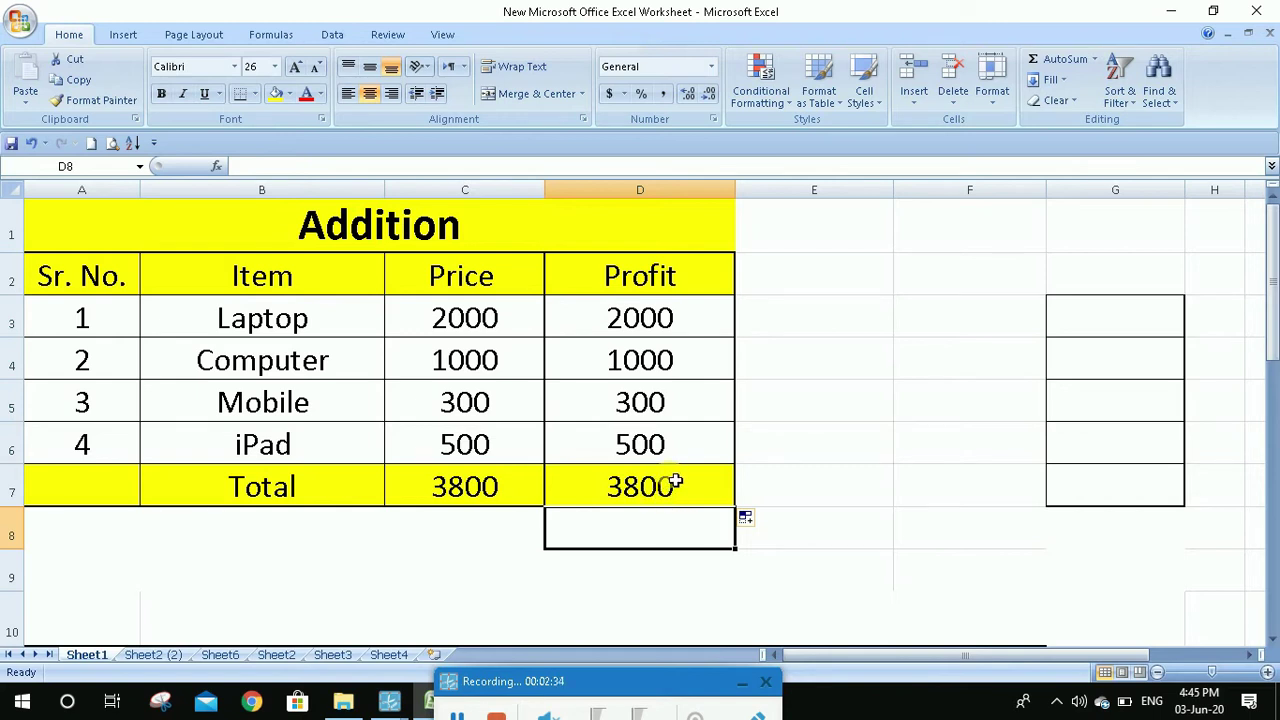
# Set the Laptop profit in D3 to 0 and the iPad profit in D6 to 5.
pyautogui.click(666, 318)
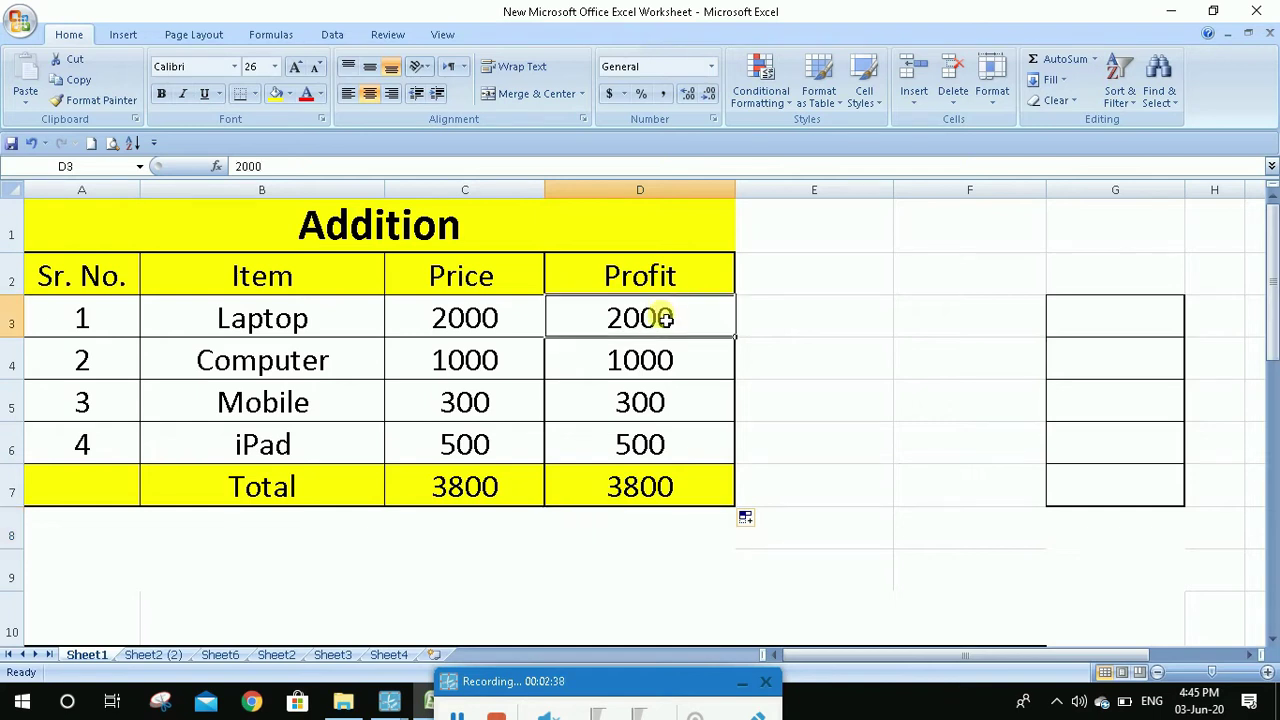
pyautogui.write('0')
pyautogui.click(778, 521)
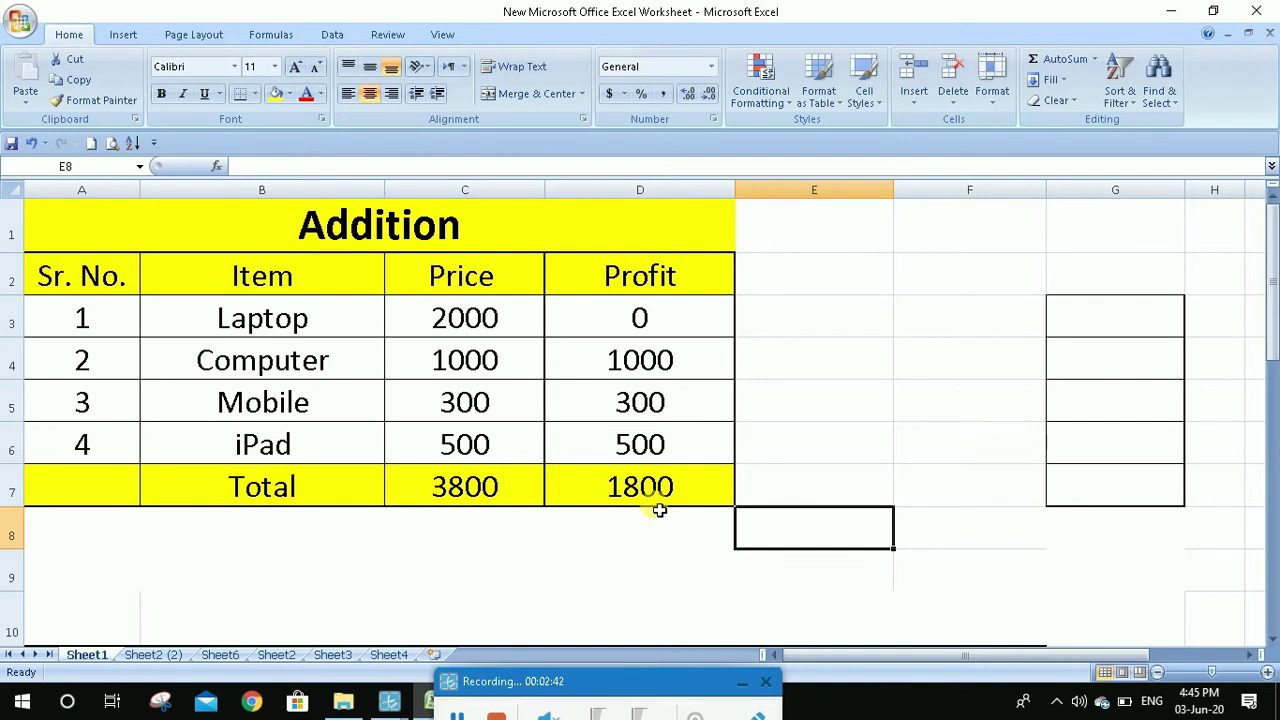
pyautogui.click(662, 455)
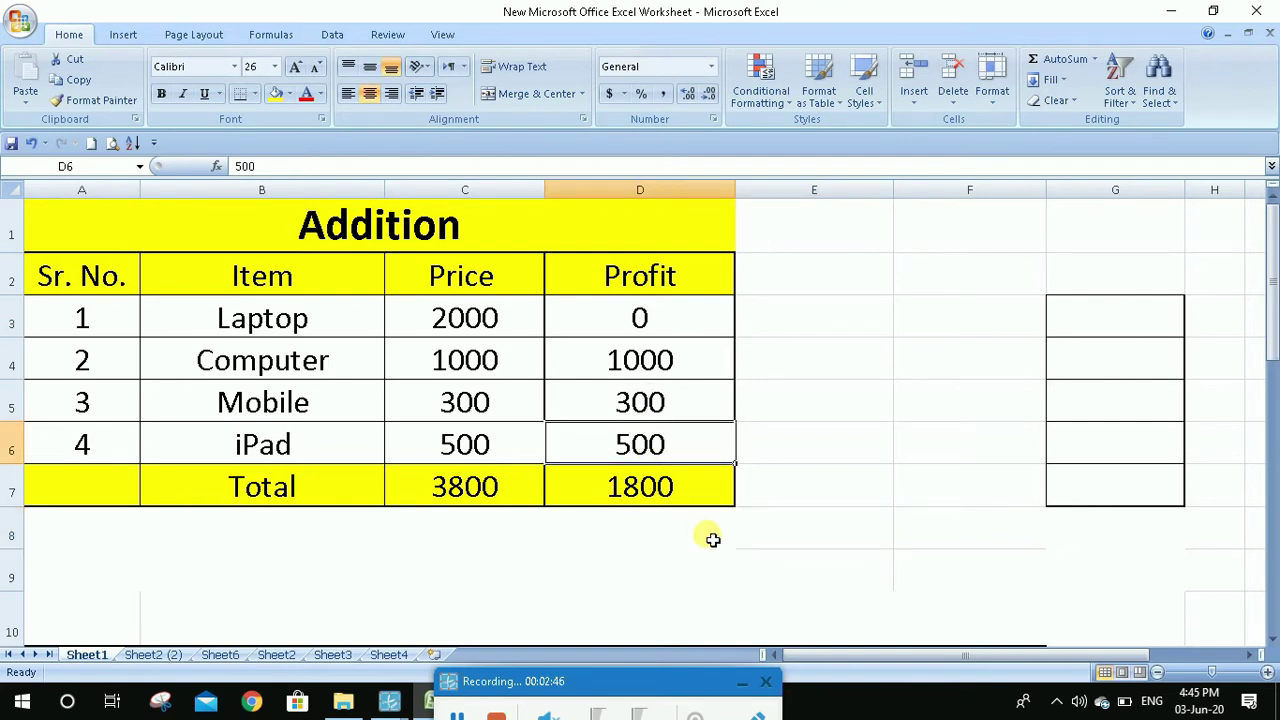
pyautogui.write('5')
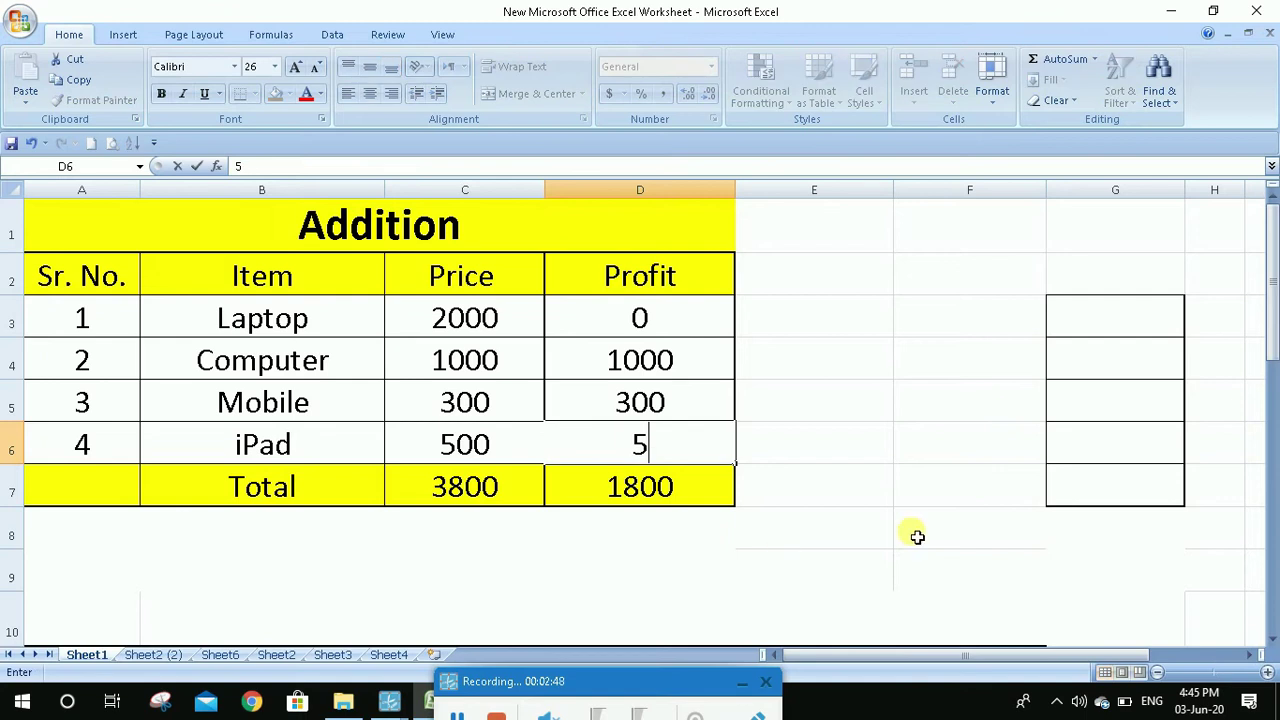
pyautogui.click(846, 534)
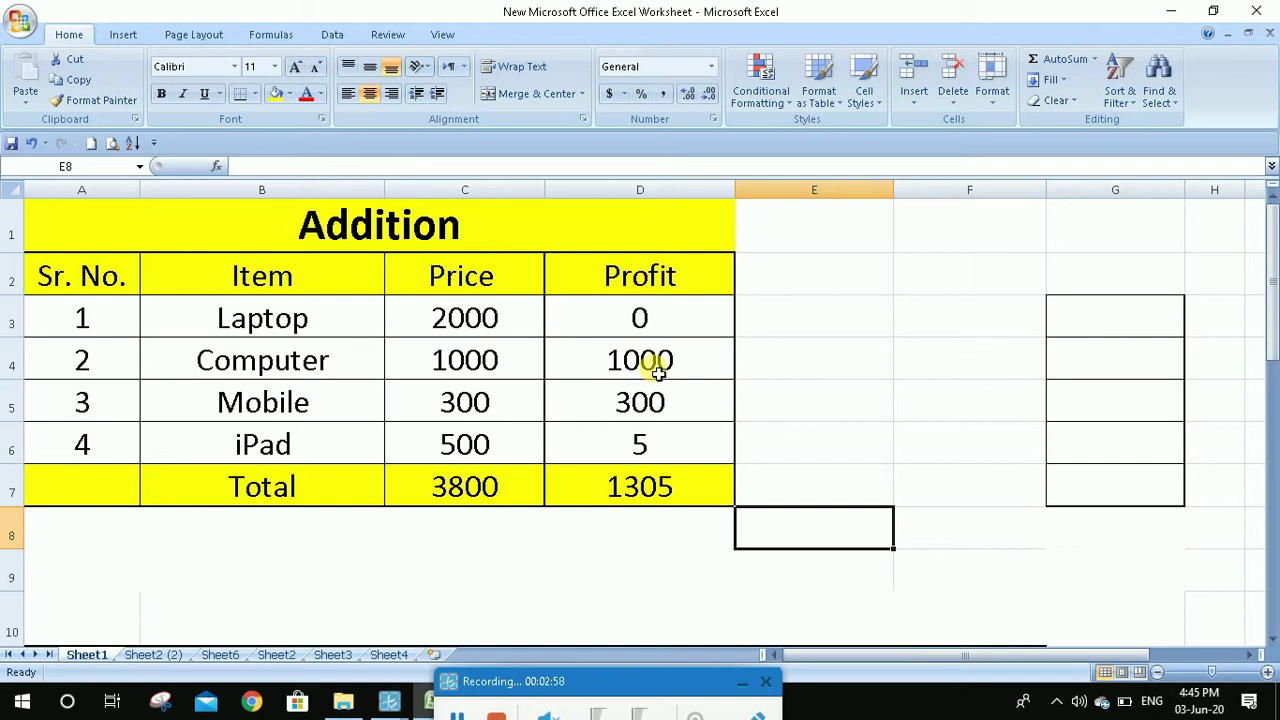
# Replace the JAN total in F13 of the monthly table with a SUM formula over C13:E13.
pyautogui.scroll(-6, 654, 369)
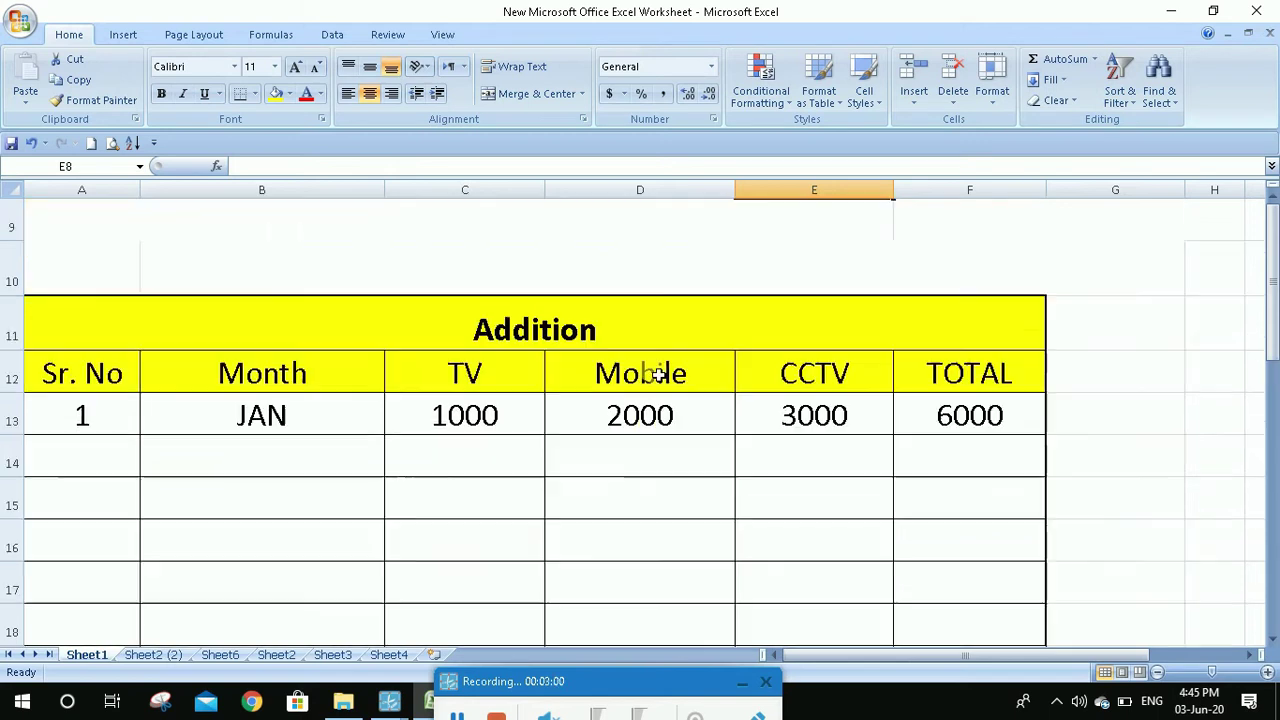
pyautogui.scroll(3, 654, 369)
pyautogui.moveTo(1266, 350); pyautogui.dragTo(1272, 380)
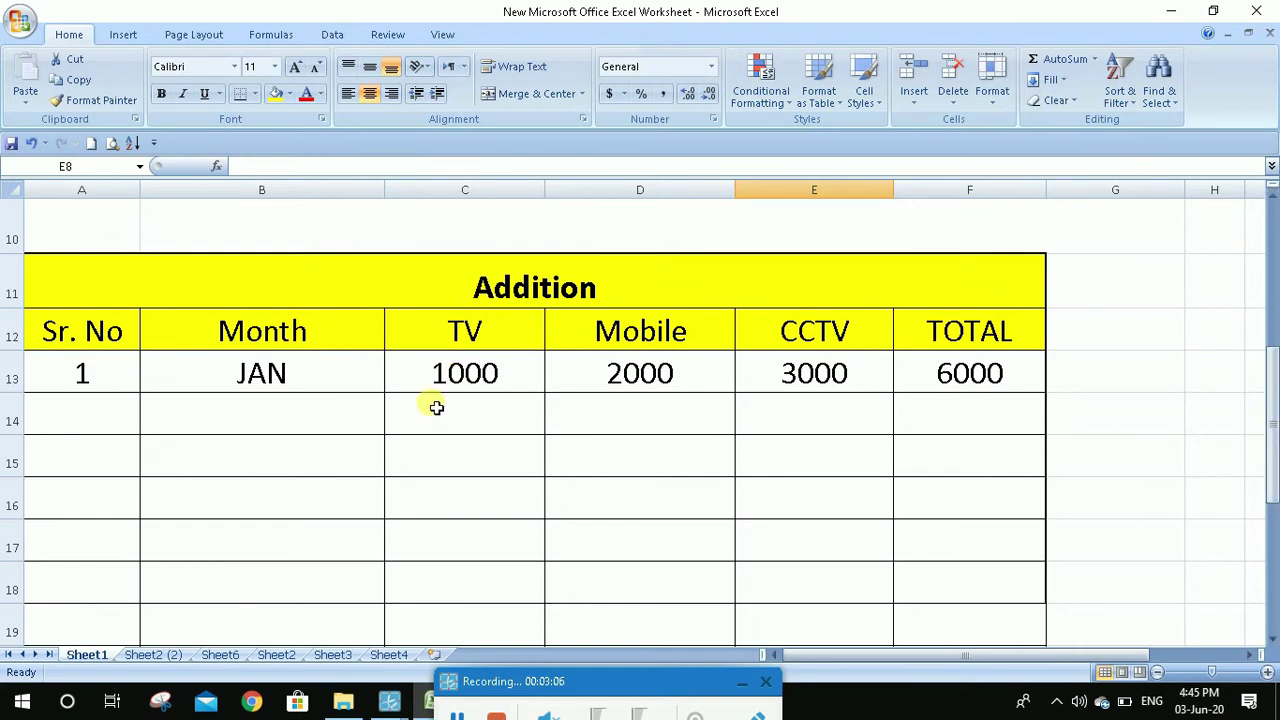
pyautogui.click(978, 380)
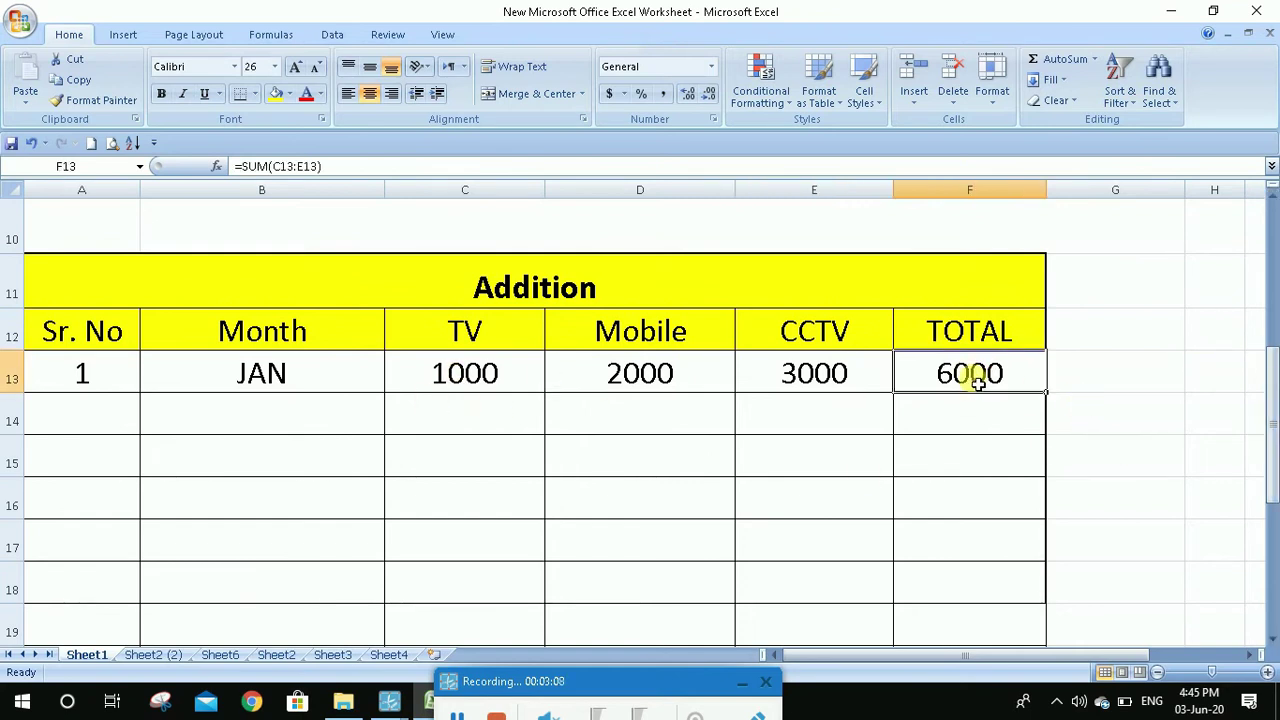
pyautogui.press('Delete')
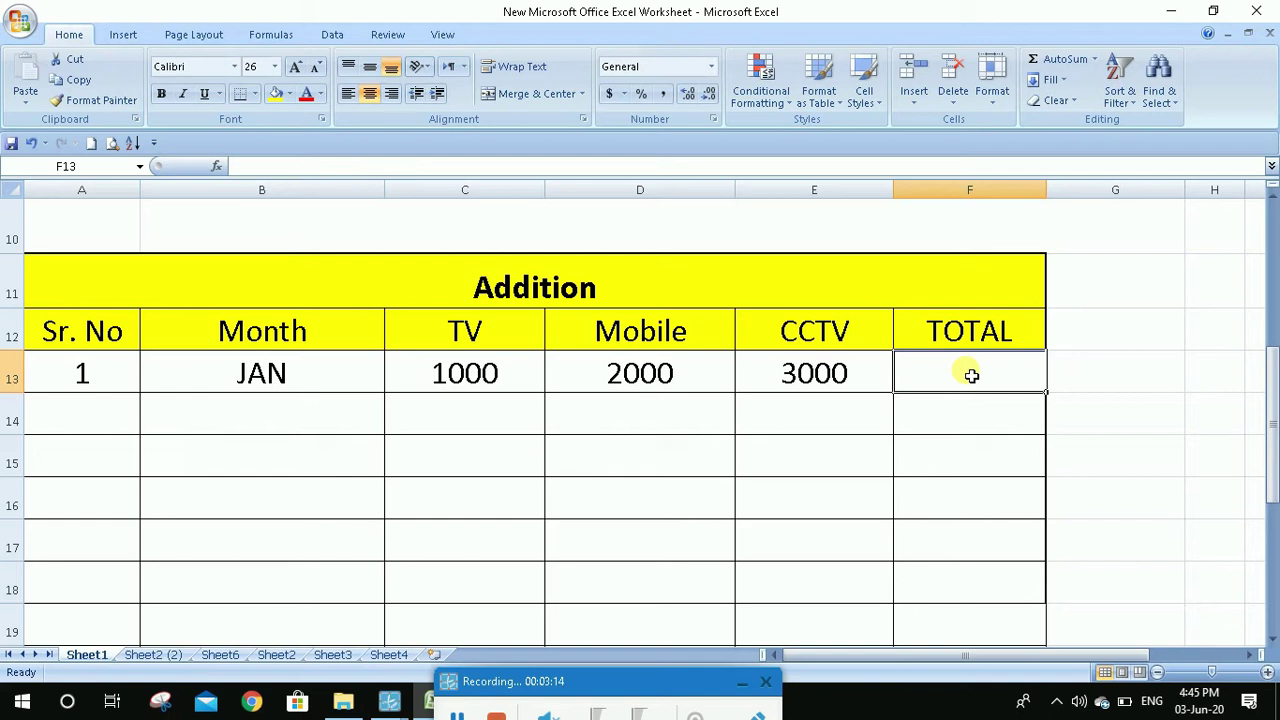
pyautogui.write('=')
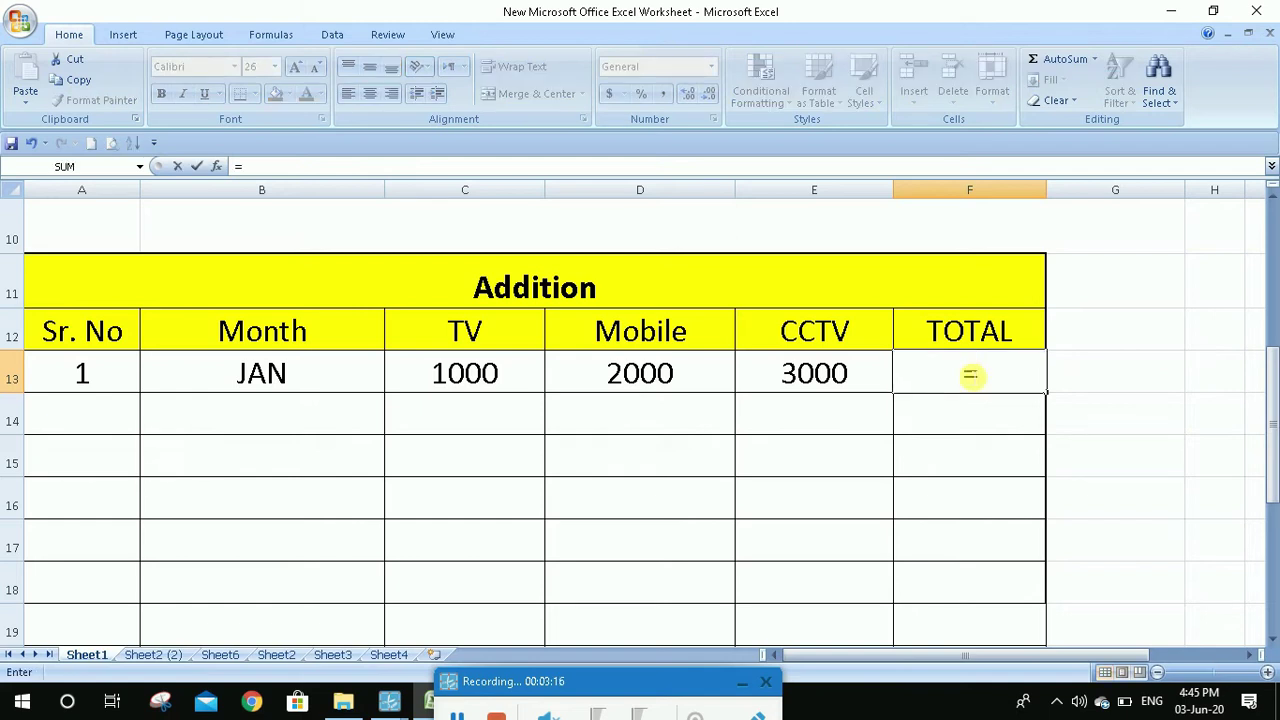
pyautogui.write('sum')
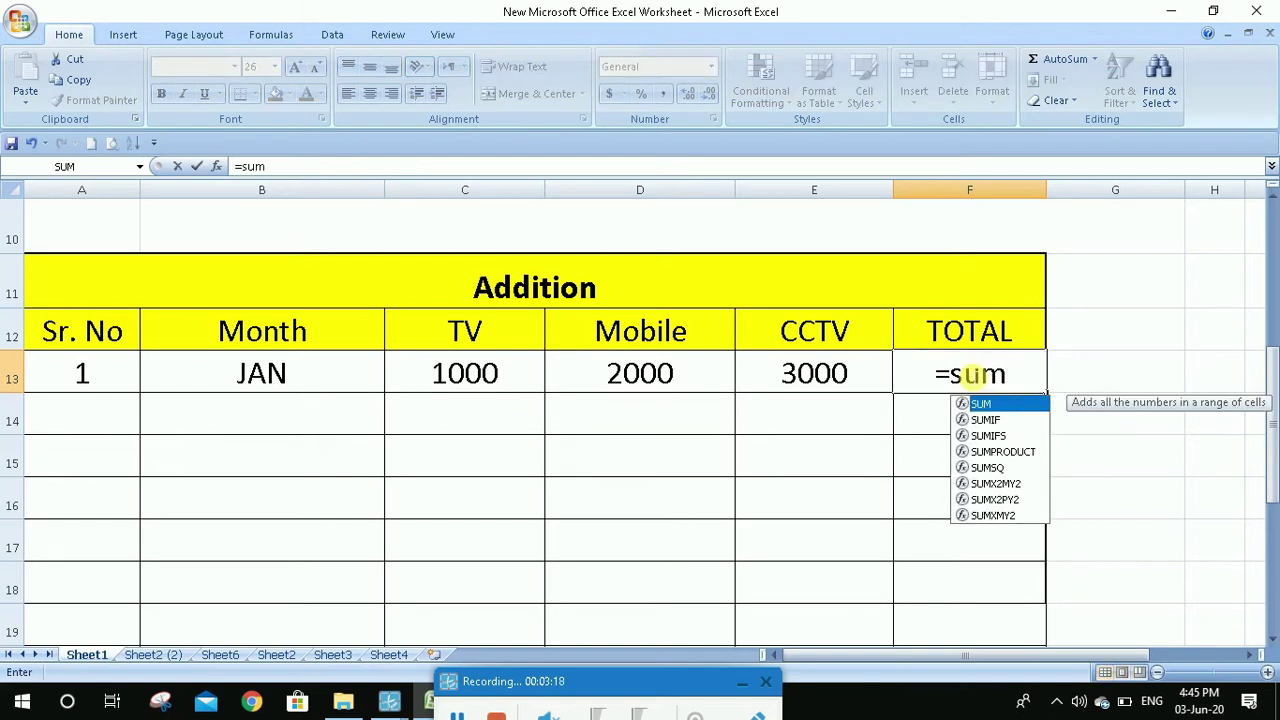
pyautogui.write('(')
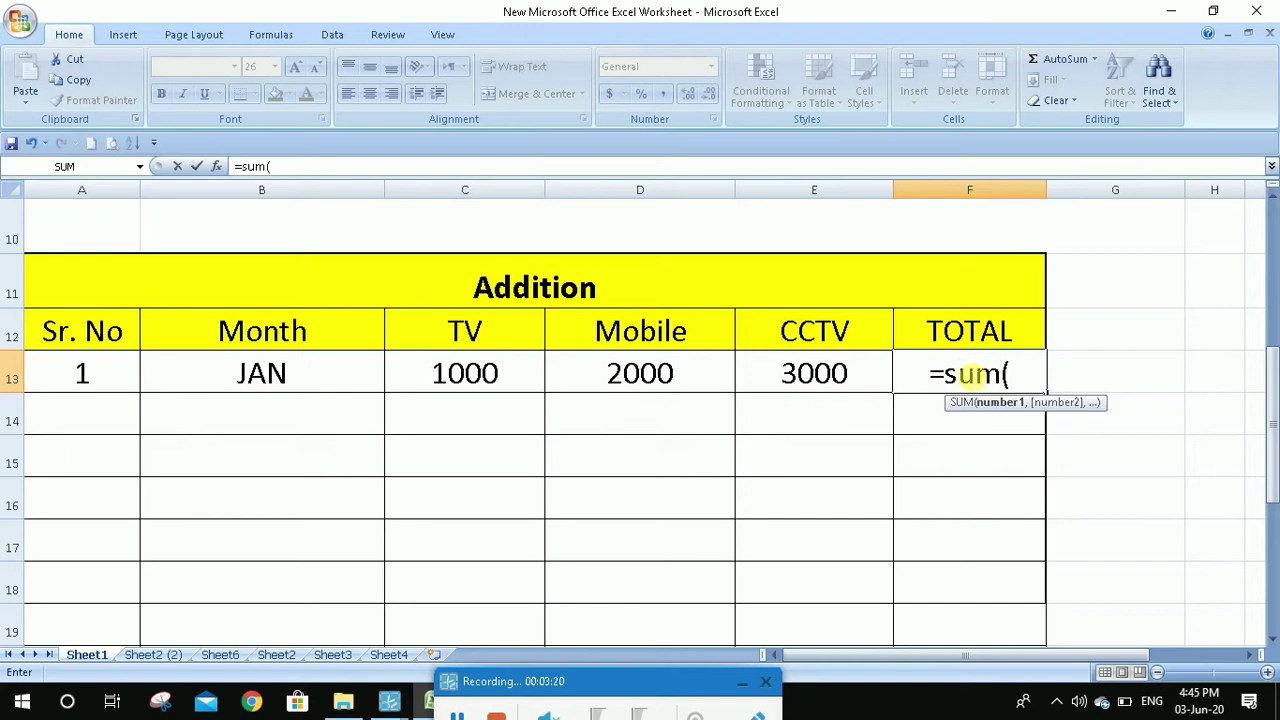
pyautogui.moveTo(510, 368); pyautogui.dragTo(769, 371)
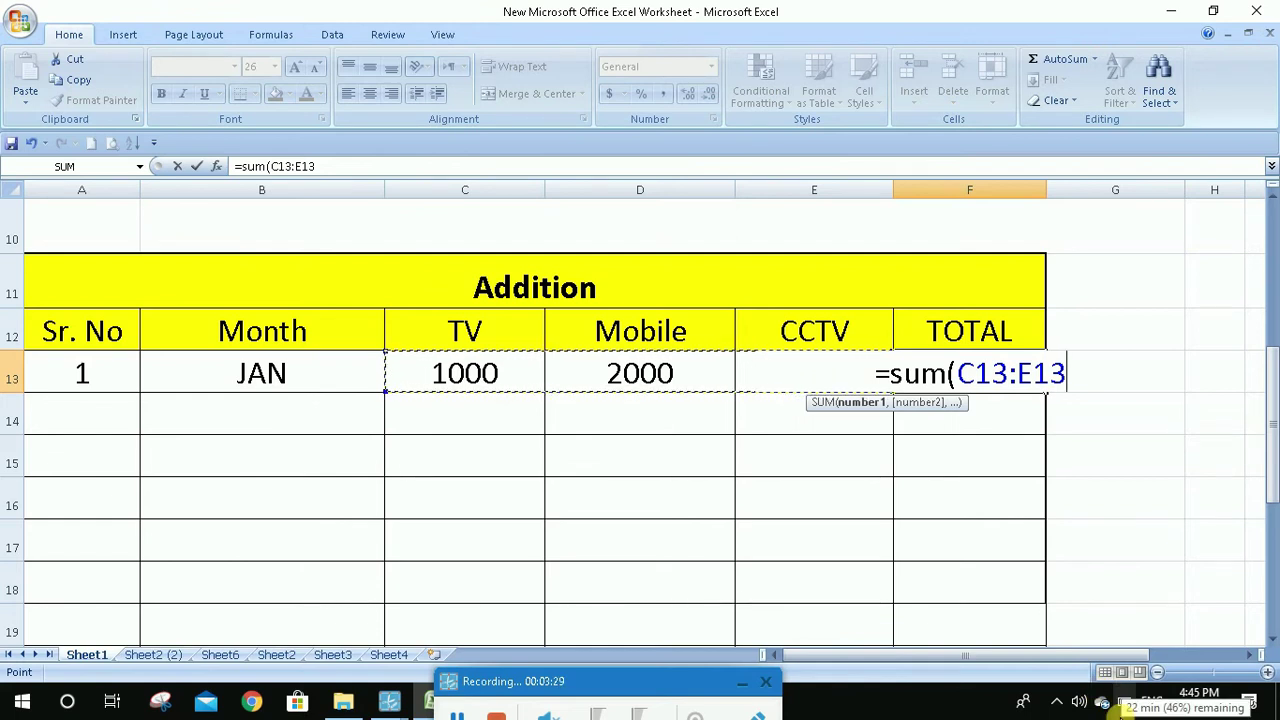
pyautogui.press('Return')
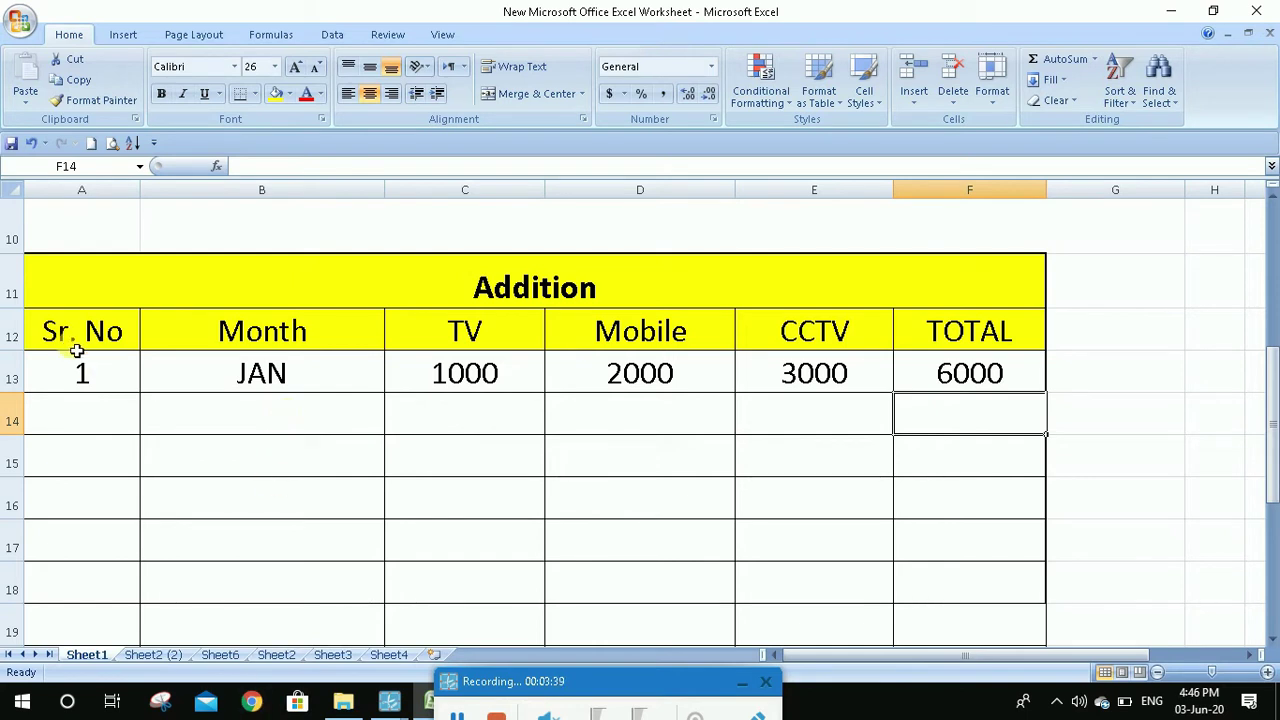
# Fill the JAN row A13:F13 down one row to create the FEB row in row 14.
pyautogui.moveTo(106, 380); pyautogui.dragTo(908, 390)
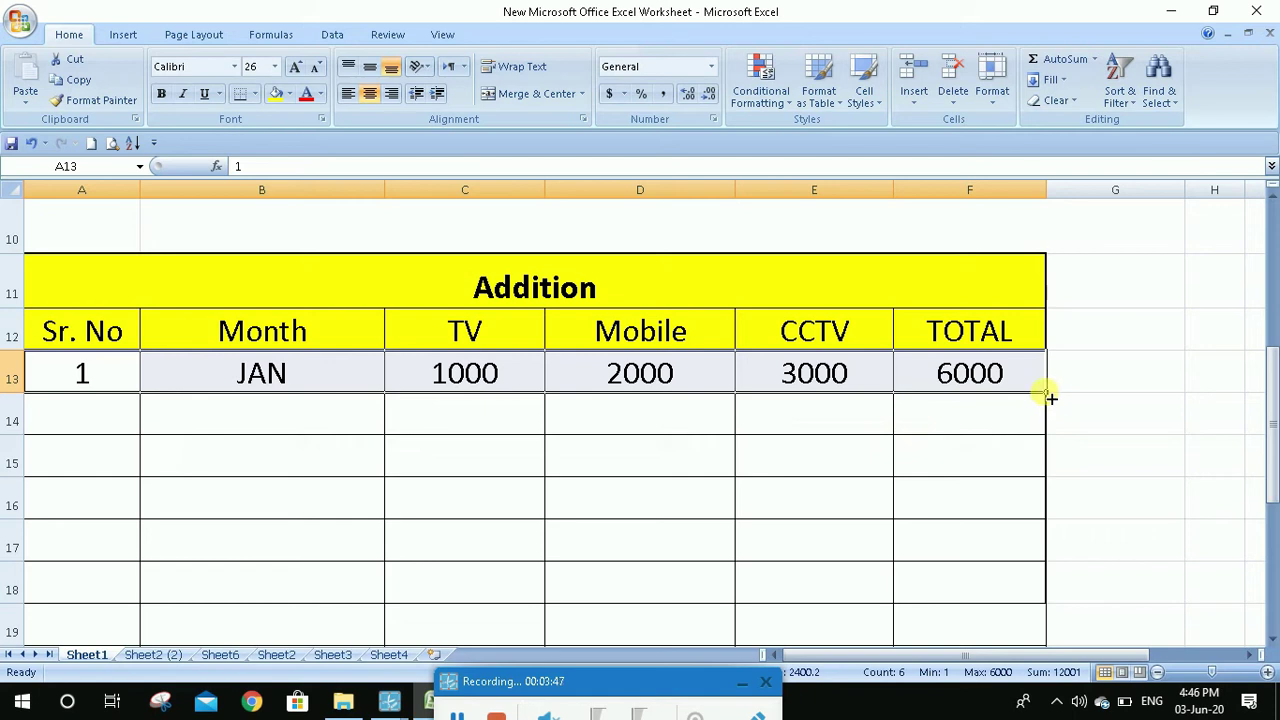
pyautogui.moveTo(1050, 398); pyautogui.dragTo(1052, 430)
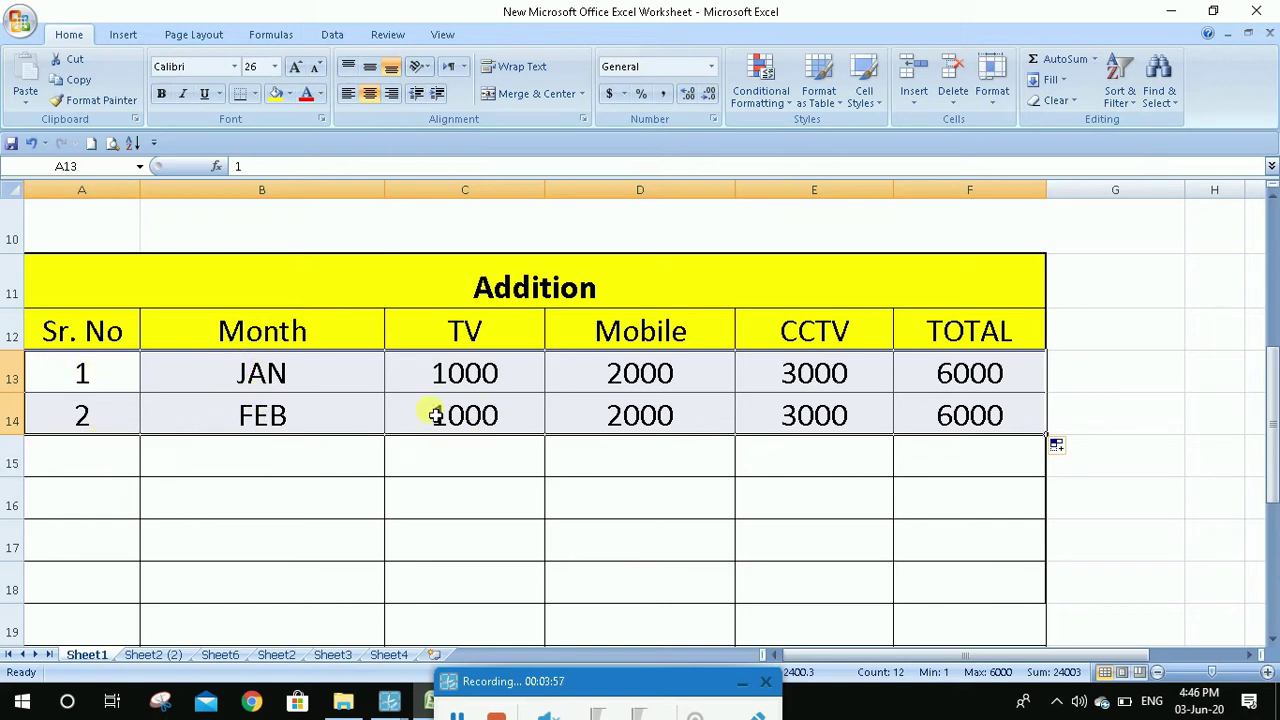
# Fill the FEB row A14:F14 down to row 17 to create the MAR, APR and MAY rows.
pyautogui.click(1178, 536)
pyautogui.moveTo(126, 431); pyautogui.dragTo(935, 430)
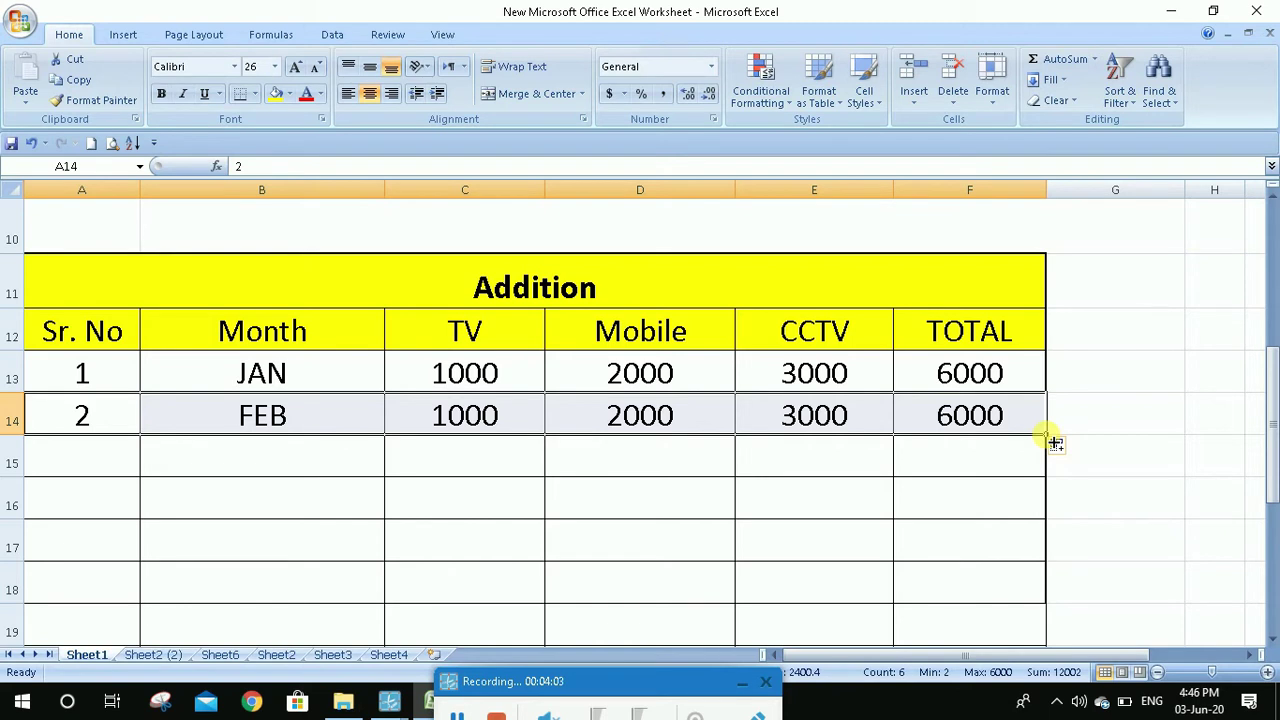
pyautogui.moveTo(1055, 442); pyautogui.dragTo(1054, 563)
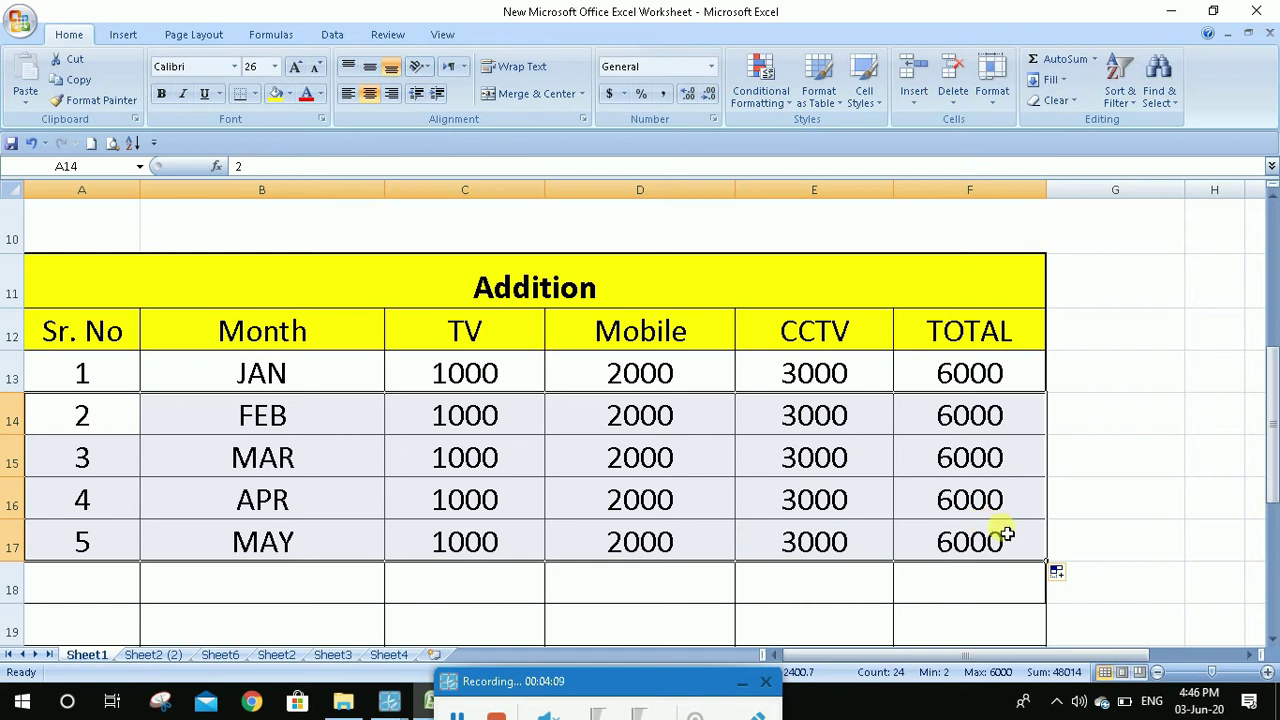
# Set the MAR TV value in C15 to 0 and the APR Mobile value in D16 to 100.
pyautogui.click(512, 460)
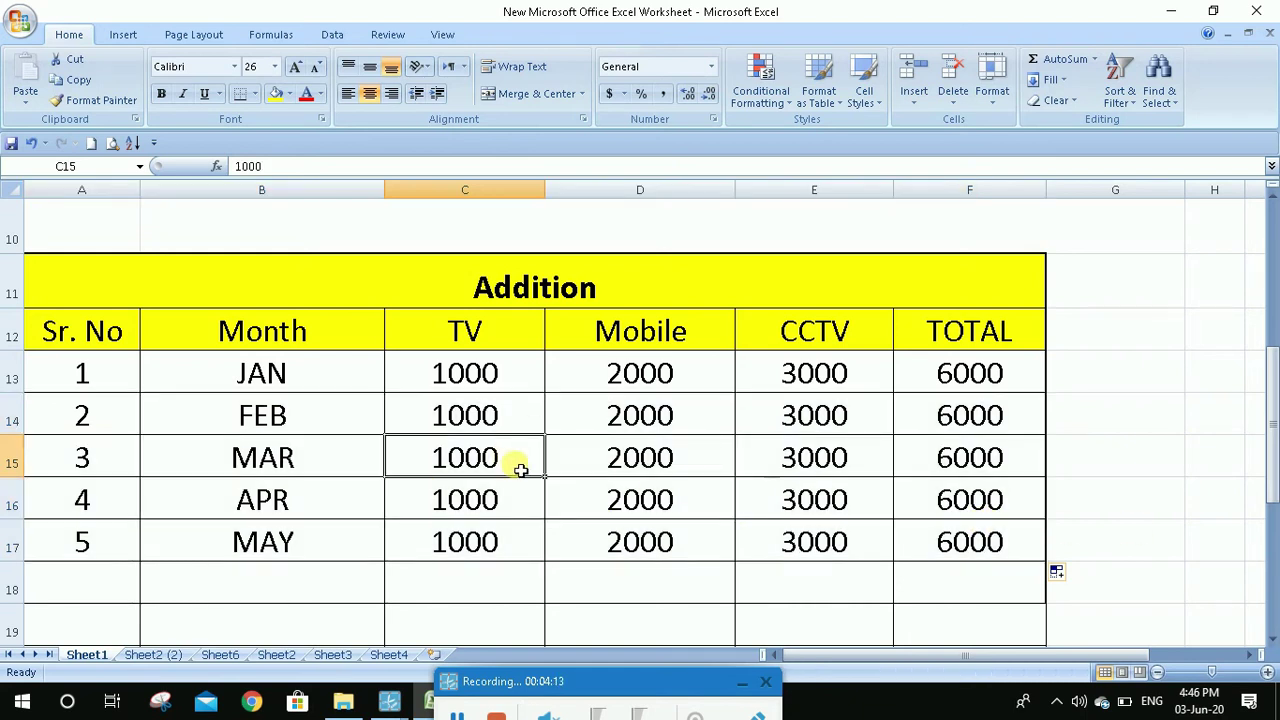
pyautogui.write('0')
pyautogui.click(1192, 524)
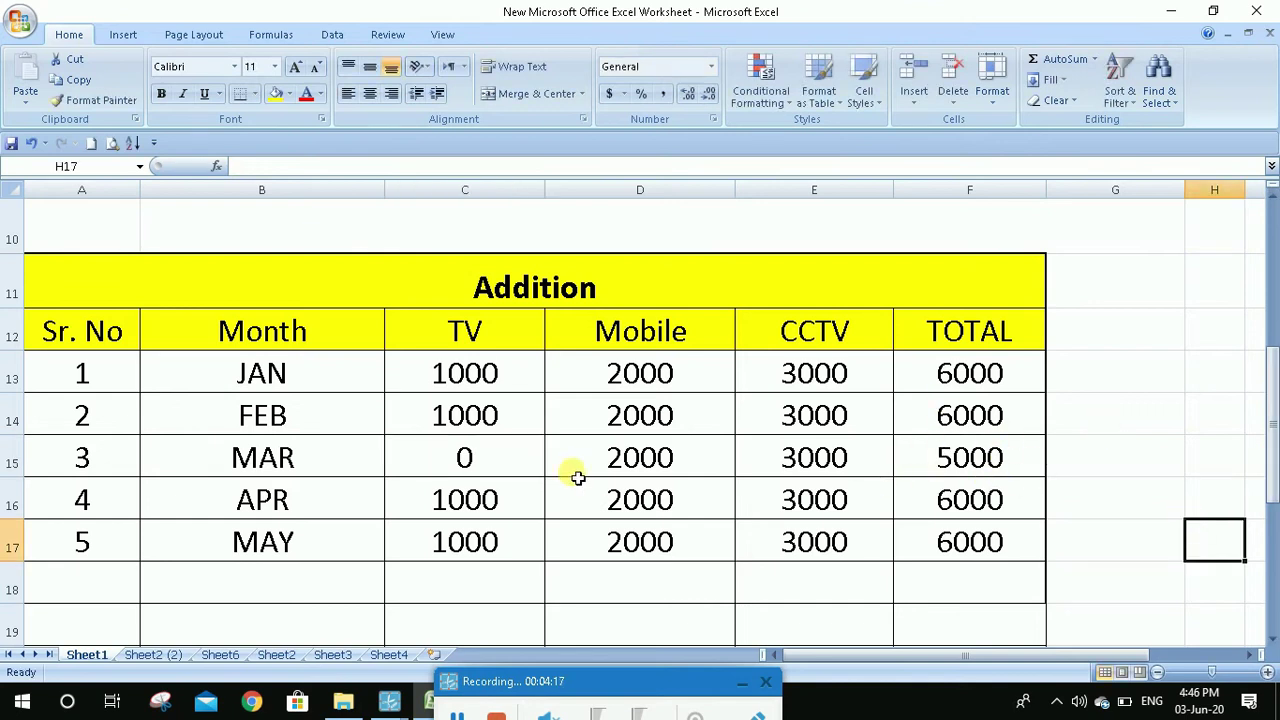
pyautogui.click(610, 516)
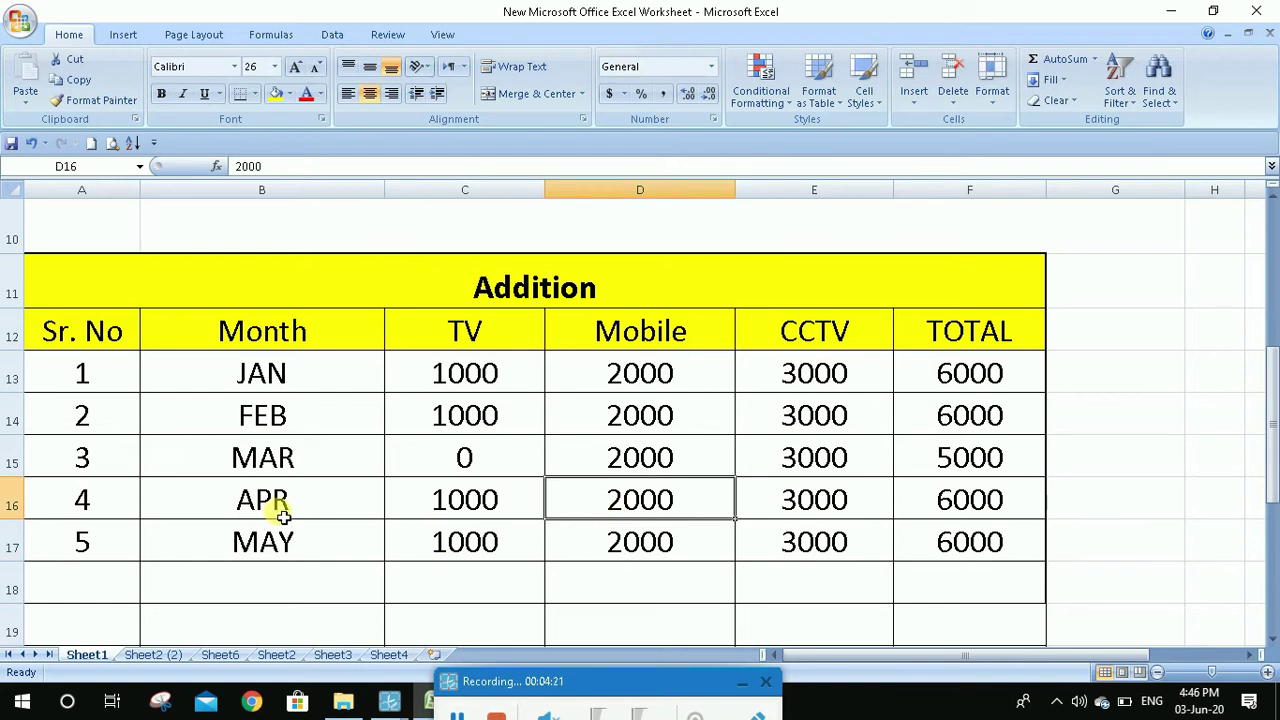
pyautogui.write('100')
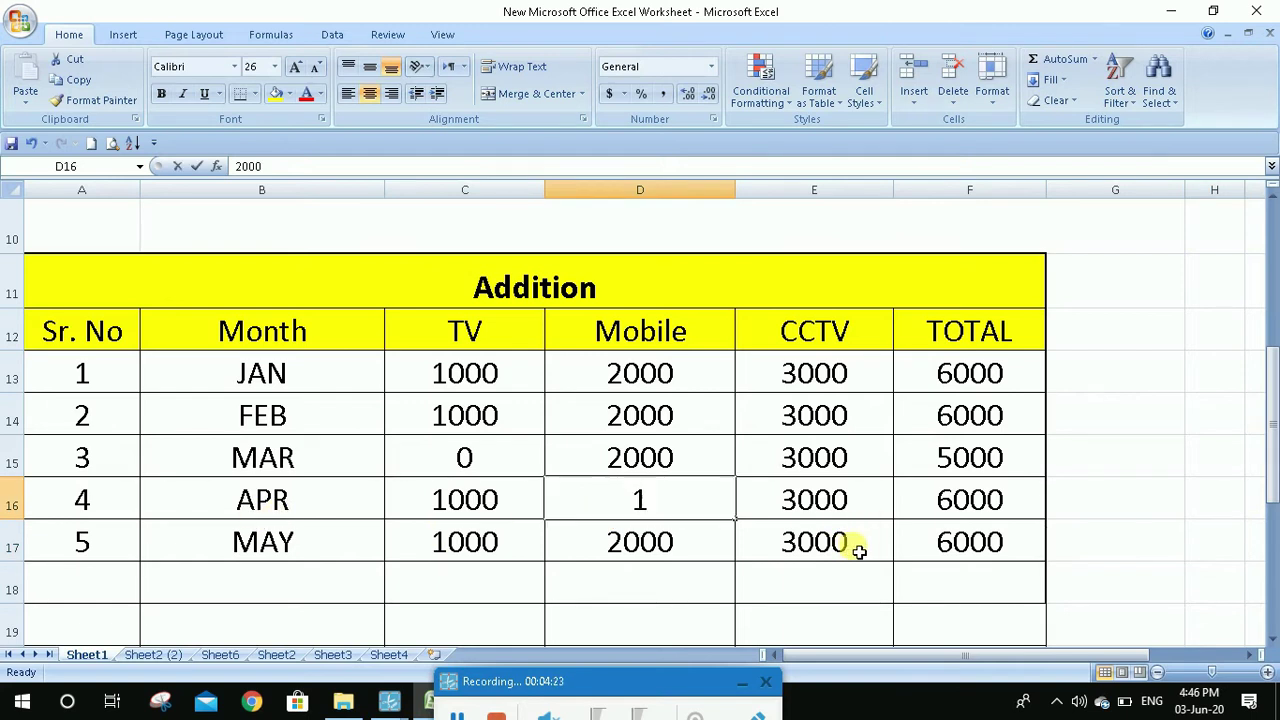
pyautogui.click(1141, 549)
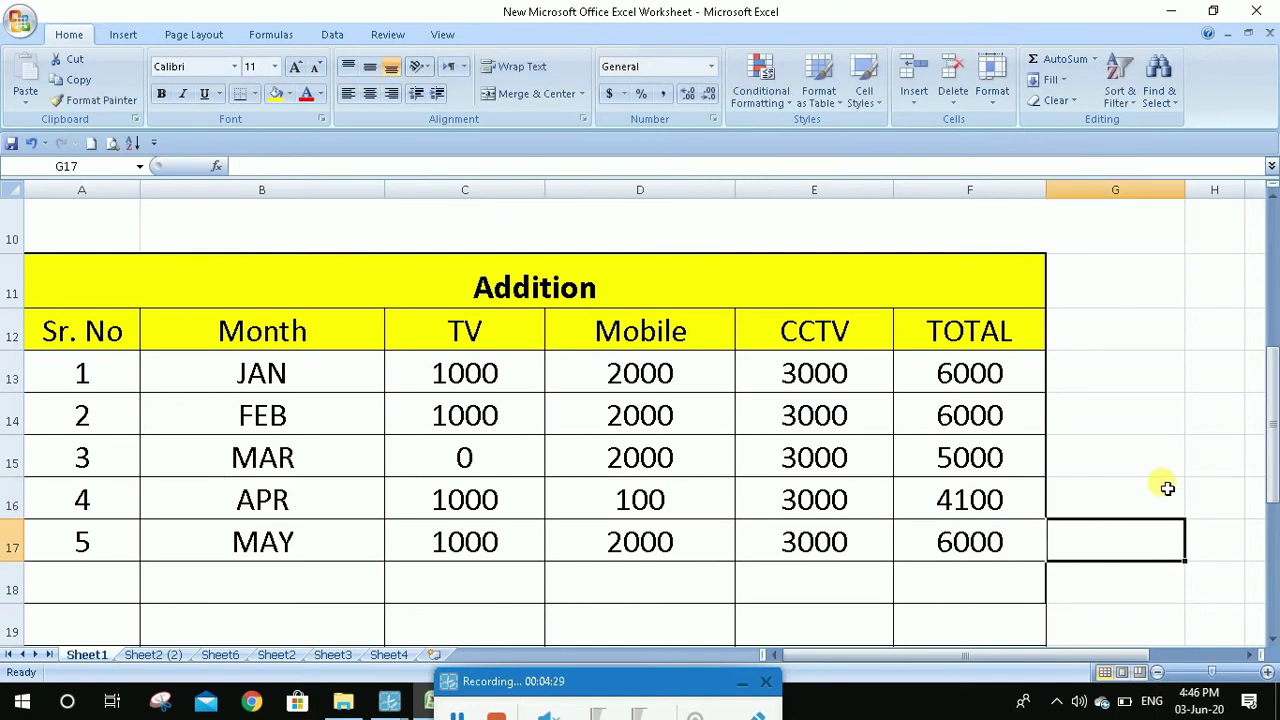
# Total the Laptop, Computer, Mobile and Miscellaneous values in C27 of the third Addition table with =sum(C24+C25+C26+E24).
pyautogui.scroll(-3, 1167, 487)
pyautogui.moveTo(1274, 478); pyautogui.dragTo(1275, 510)
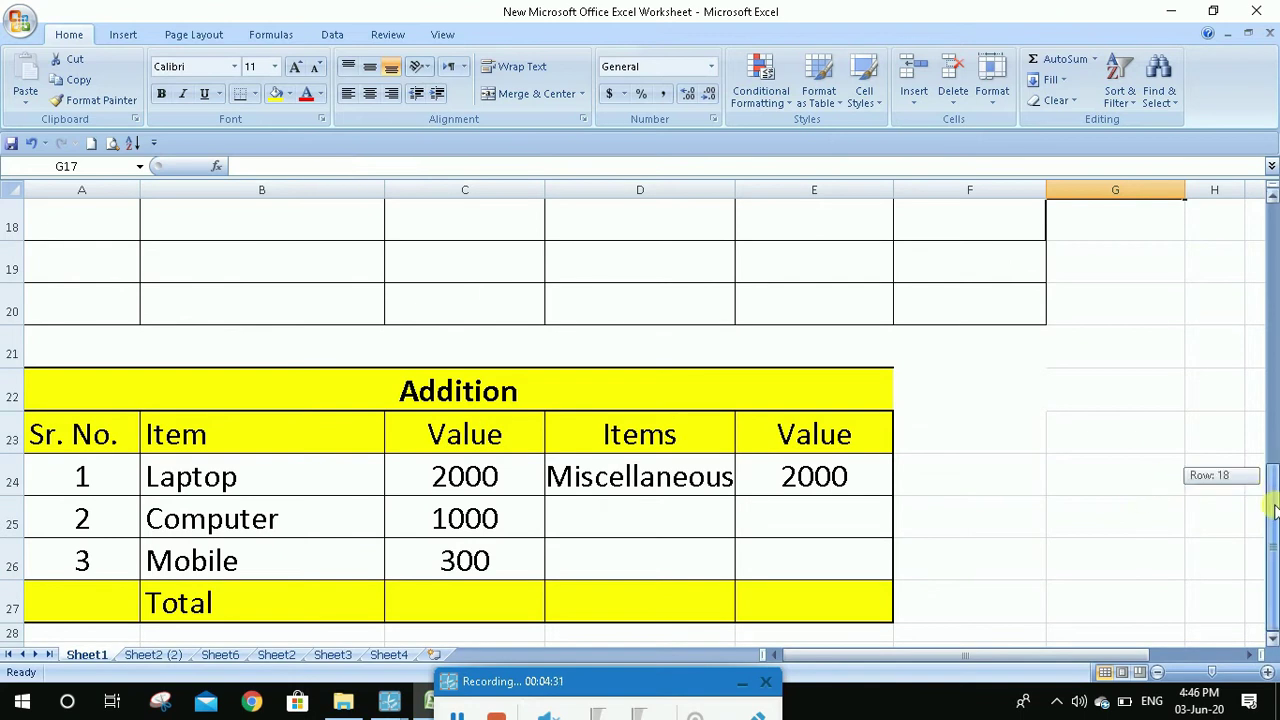
pyautogui.scroll(-3, 1047, 428)
pyautogui.scroll(3, 1047, 428)
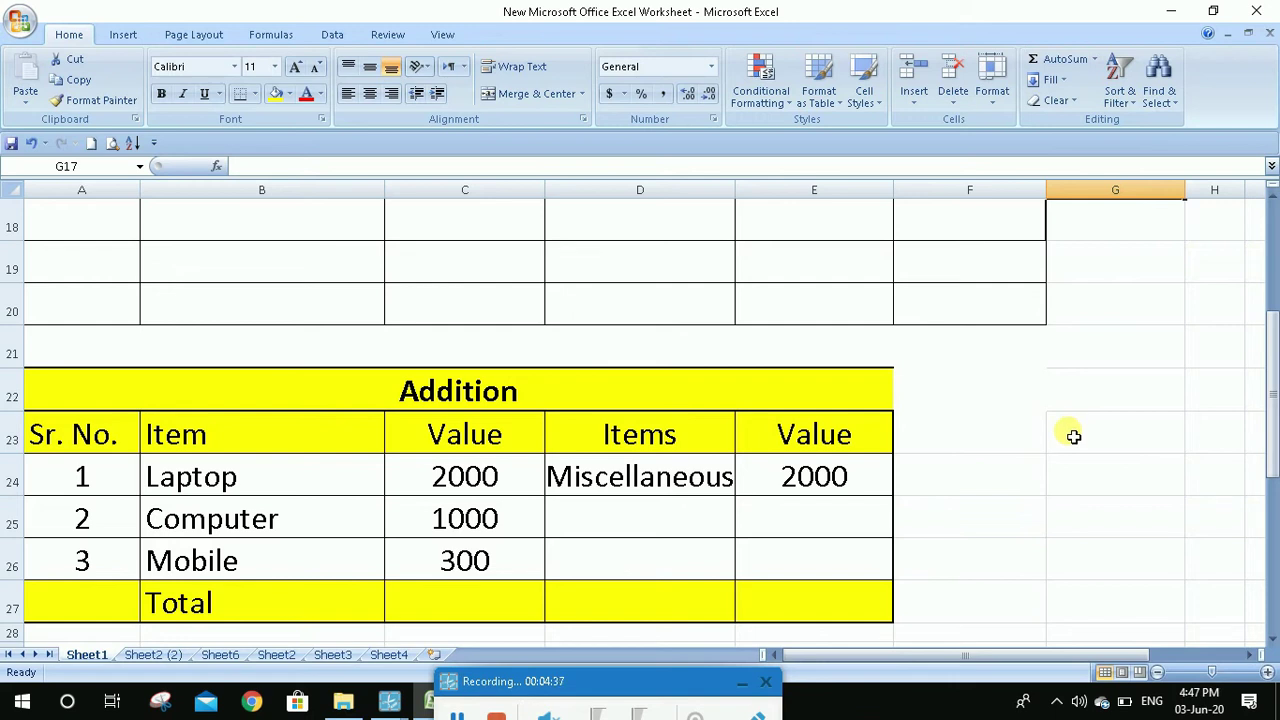
pyautogui.click(480, 603)
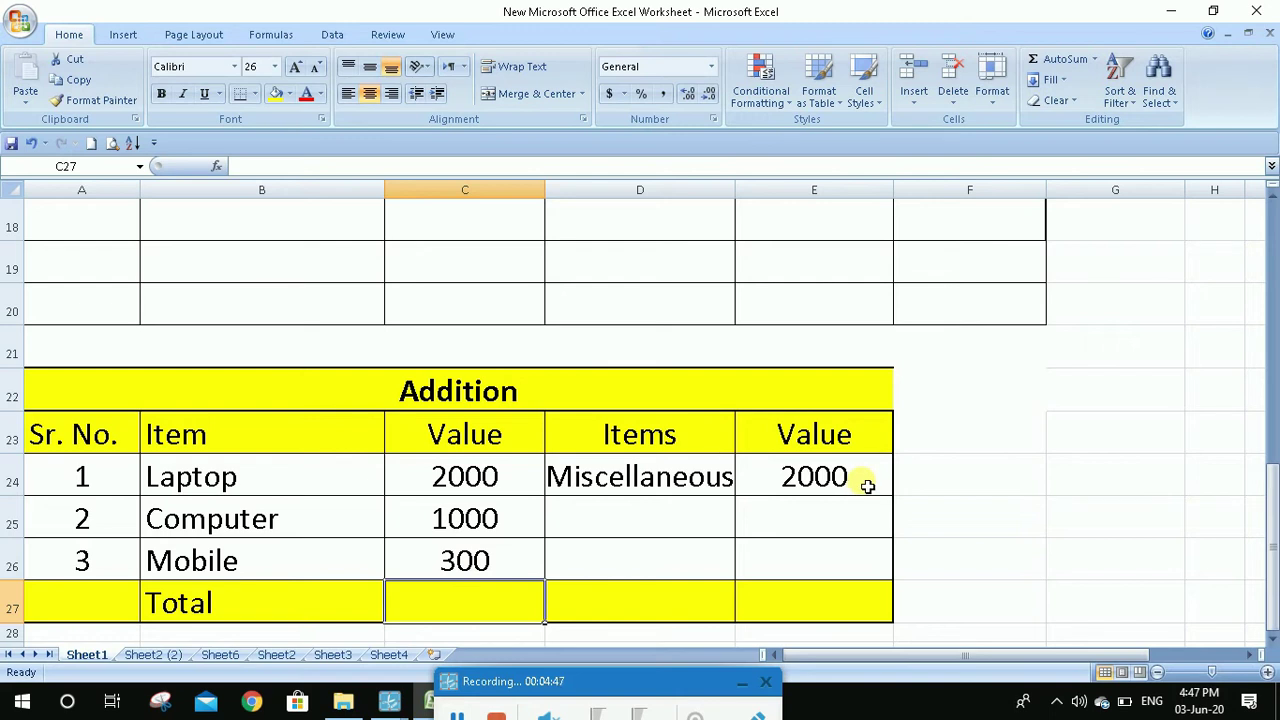
pyautogui.click(1002, 463)
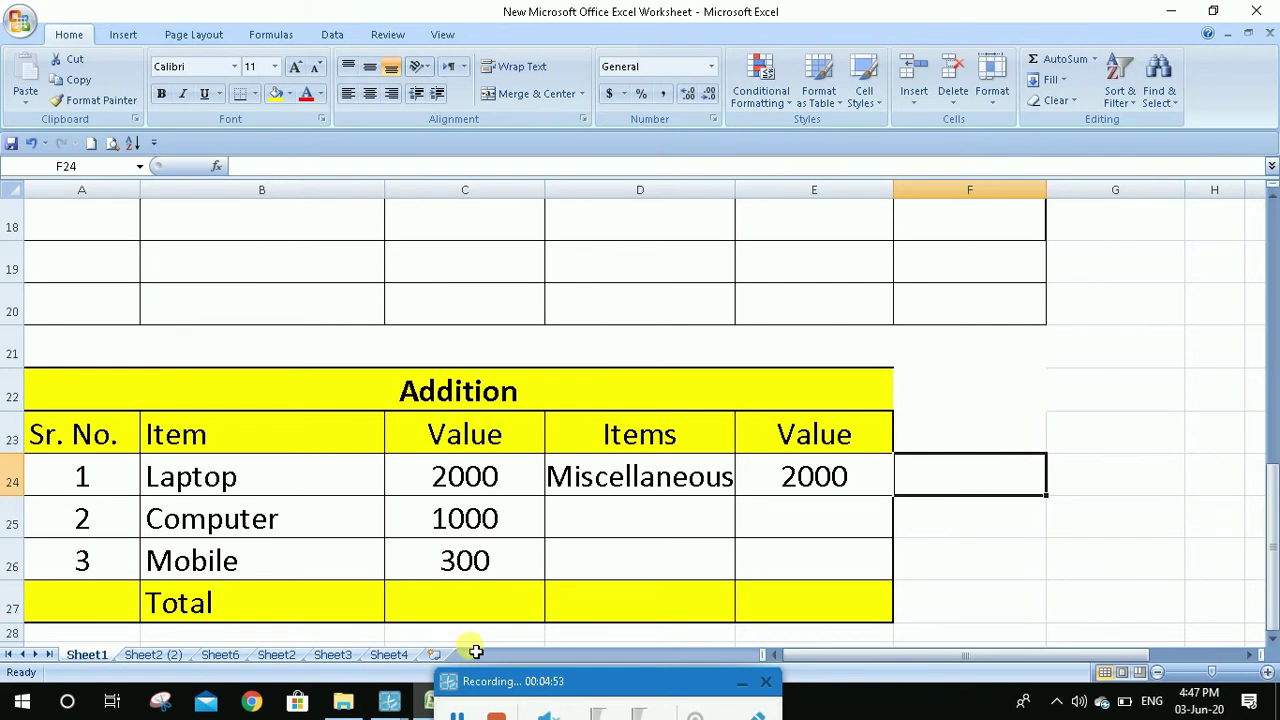
pyautogui.click(475, 608)
pyautogui.write('=')
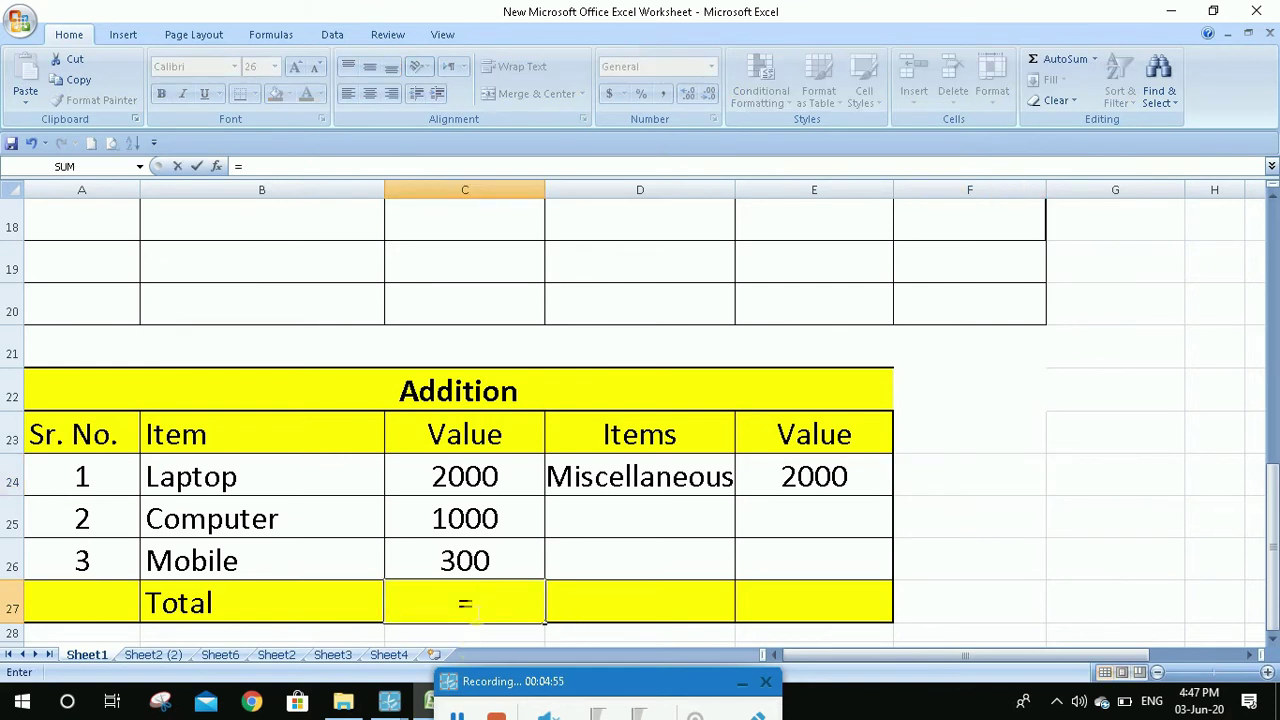
pyautogui.write('sum(')
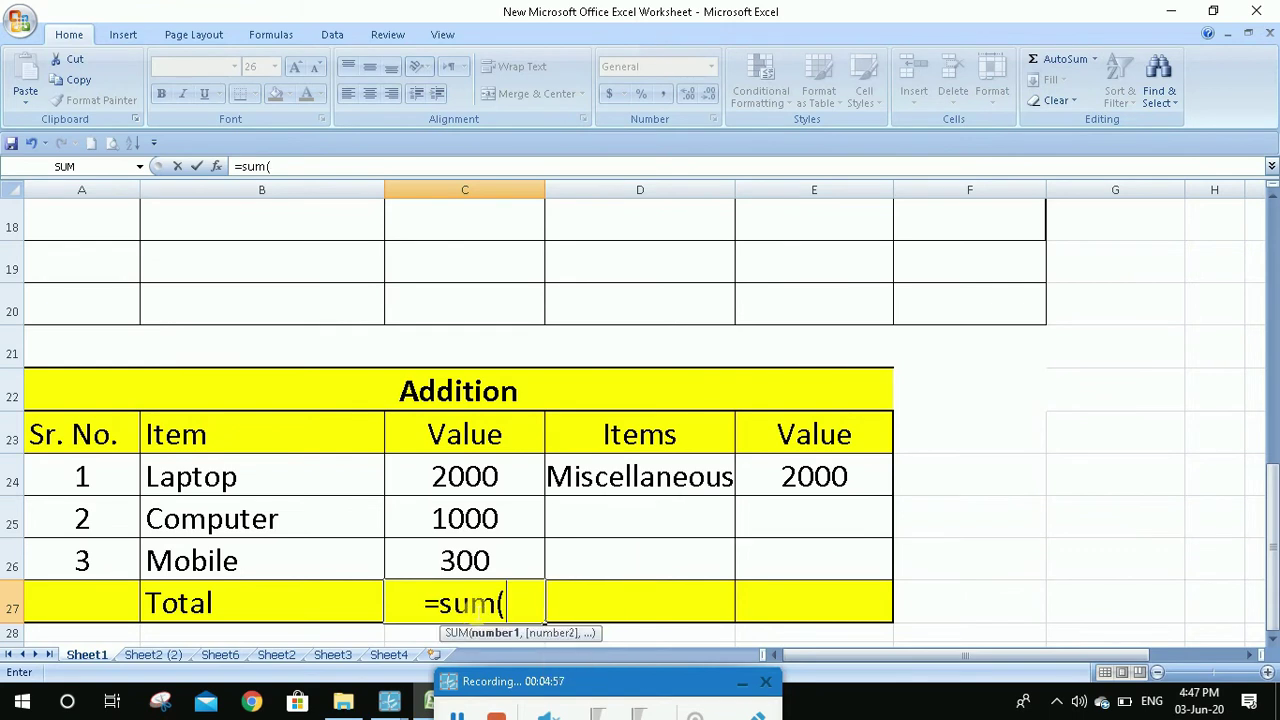
pyautogui.click(465, 477)
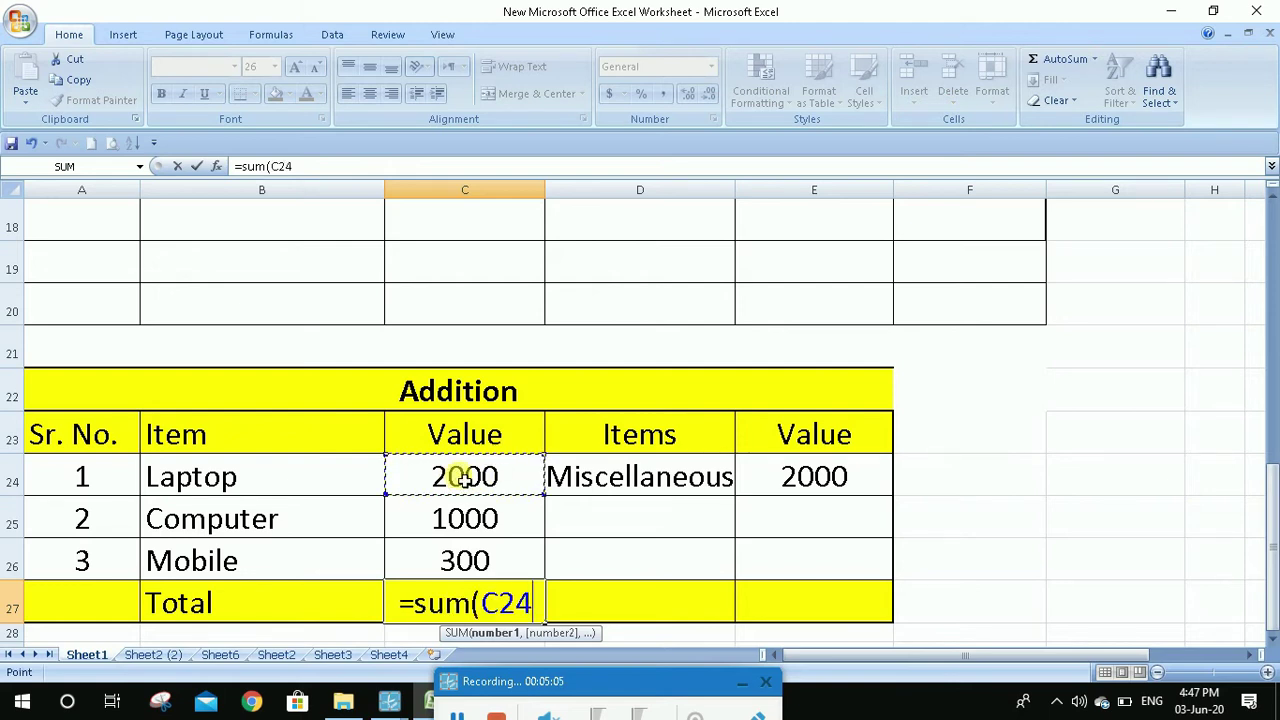
pyautogui.write('+')
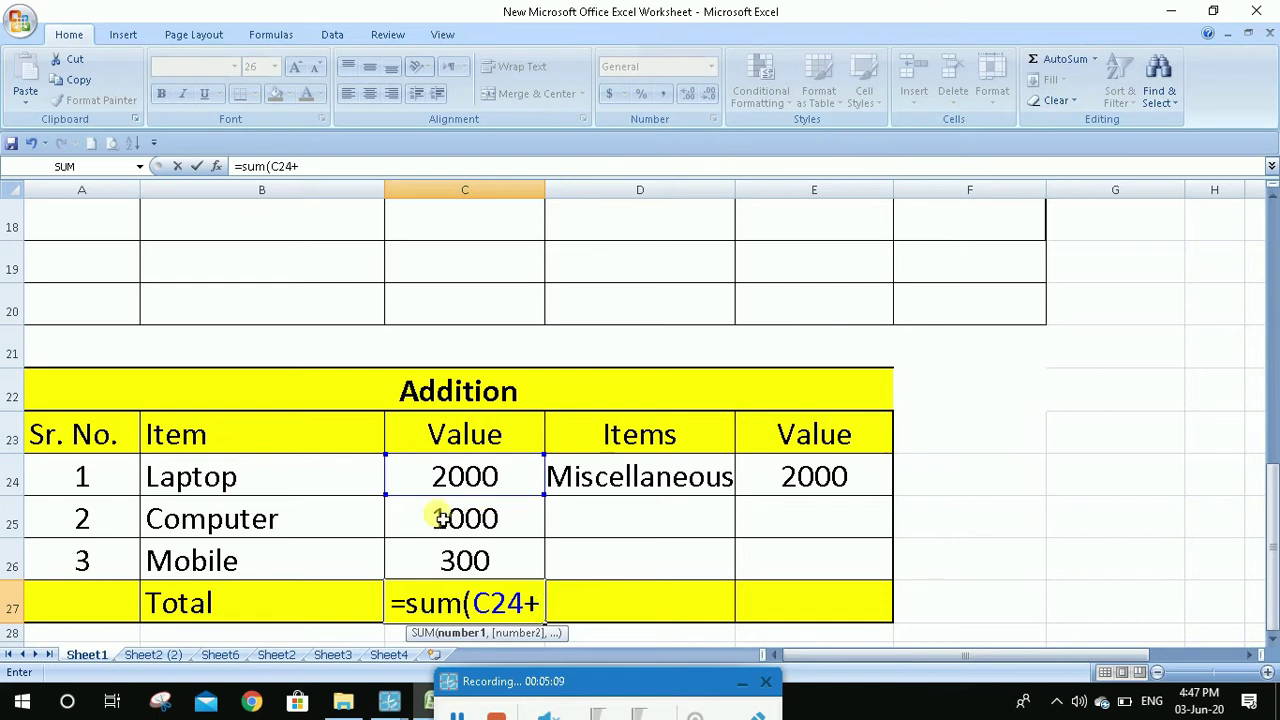
pyautogui.click(471, 520)
pyautogui.write('+')
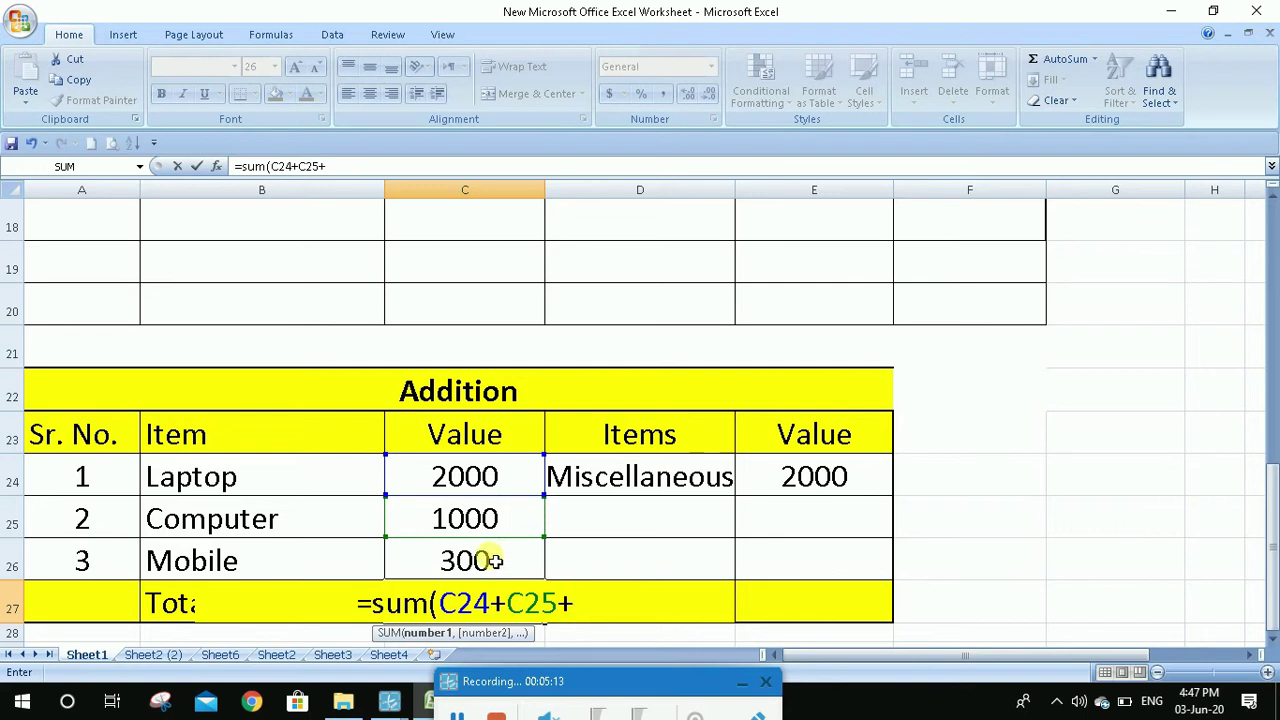
pyautogui.click(495, 562)
pyautogui.write('+')
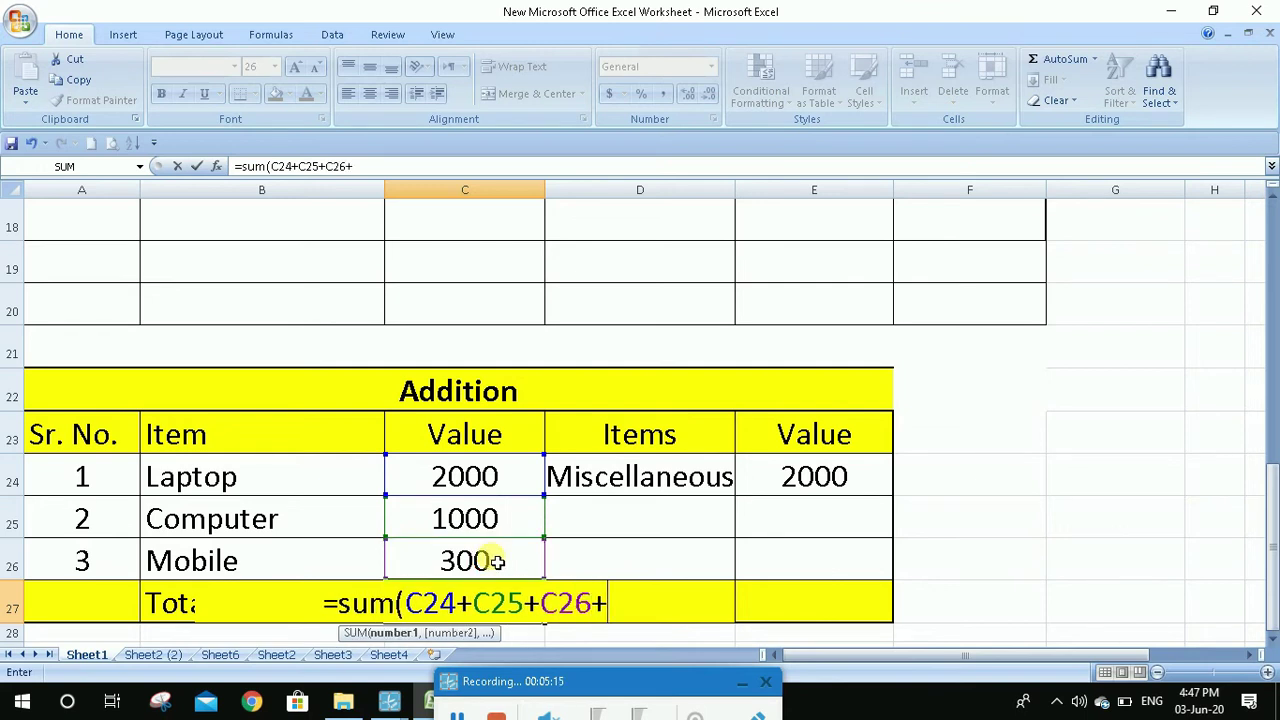
pyautogui.click(836, 479)
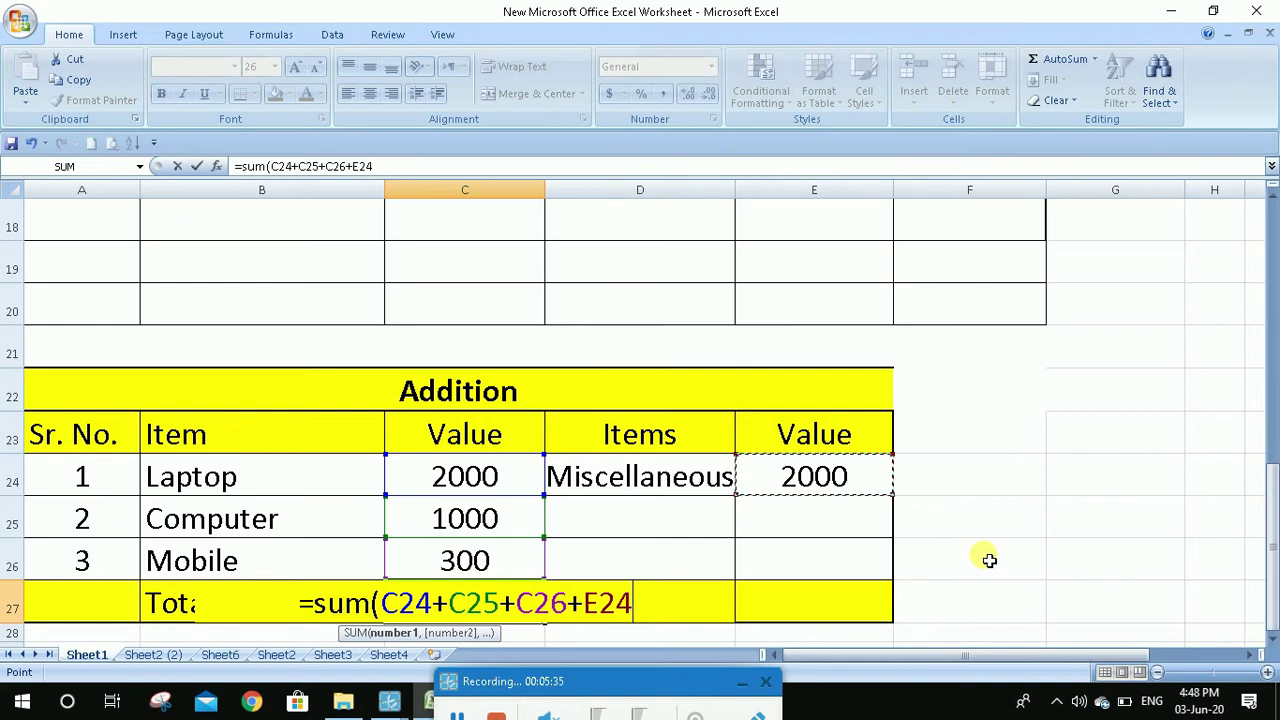
pyautogui.write(')')
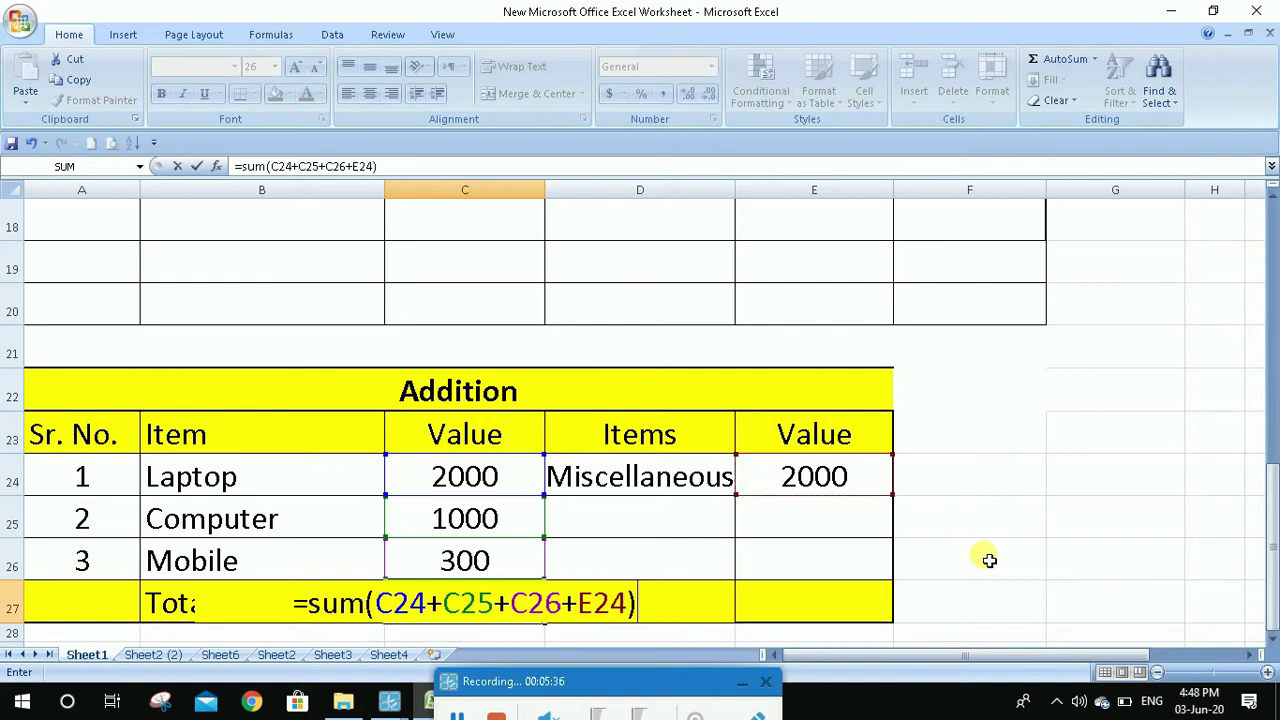
pyautogui.press('Return')
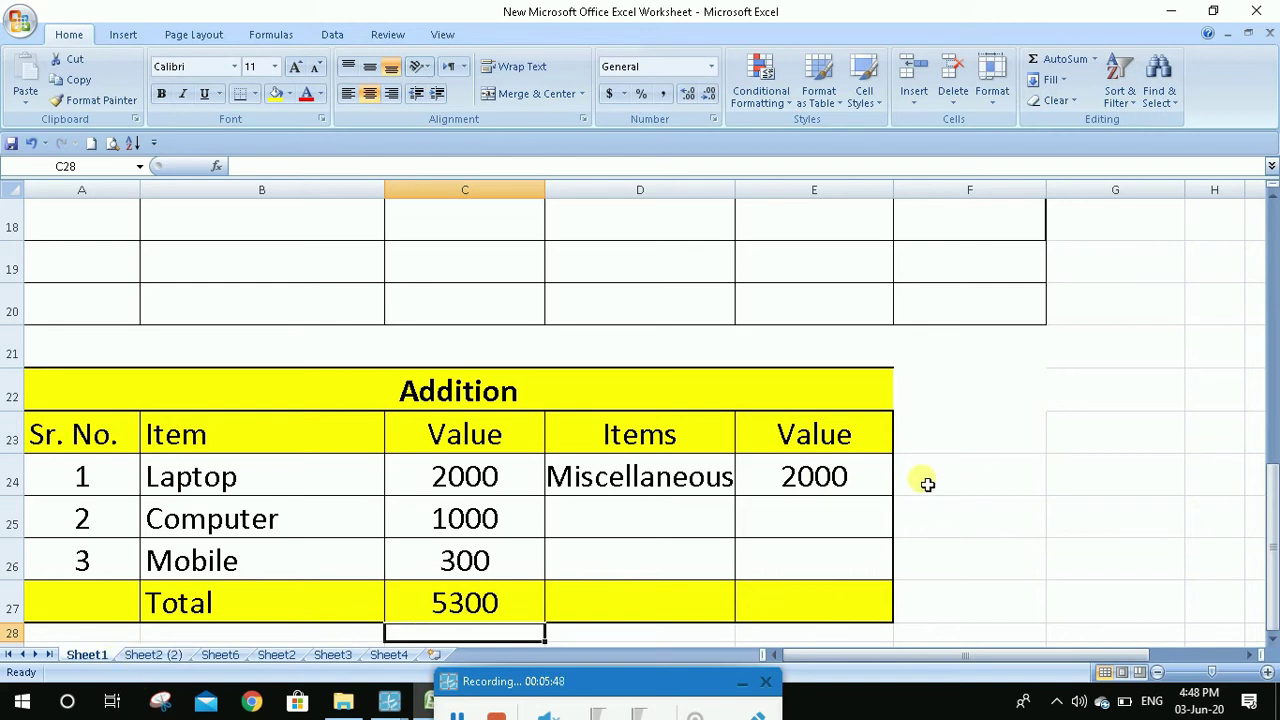
# On Sheet2 (2), subtract Expenses from Earning in the Total cell D8 with the formula =D6-D7.
pyautogui.scroll(6, 925, 488)
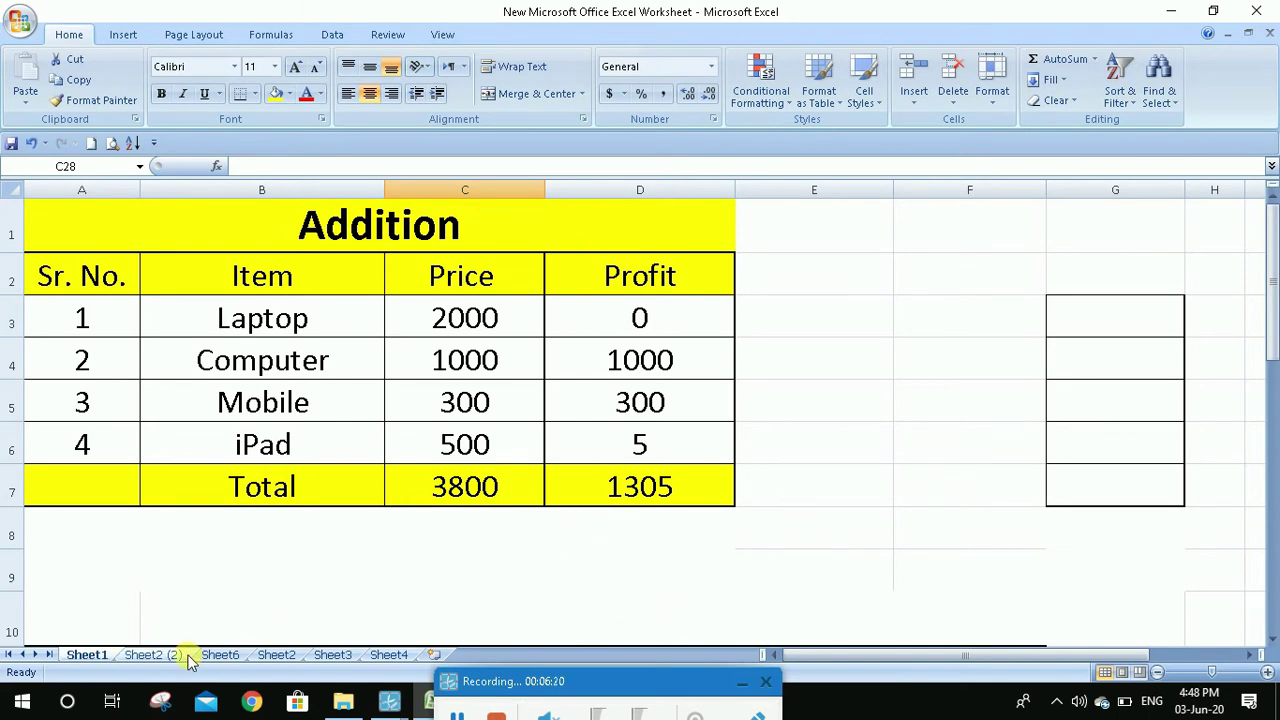
pyautogui.click(155, 654)
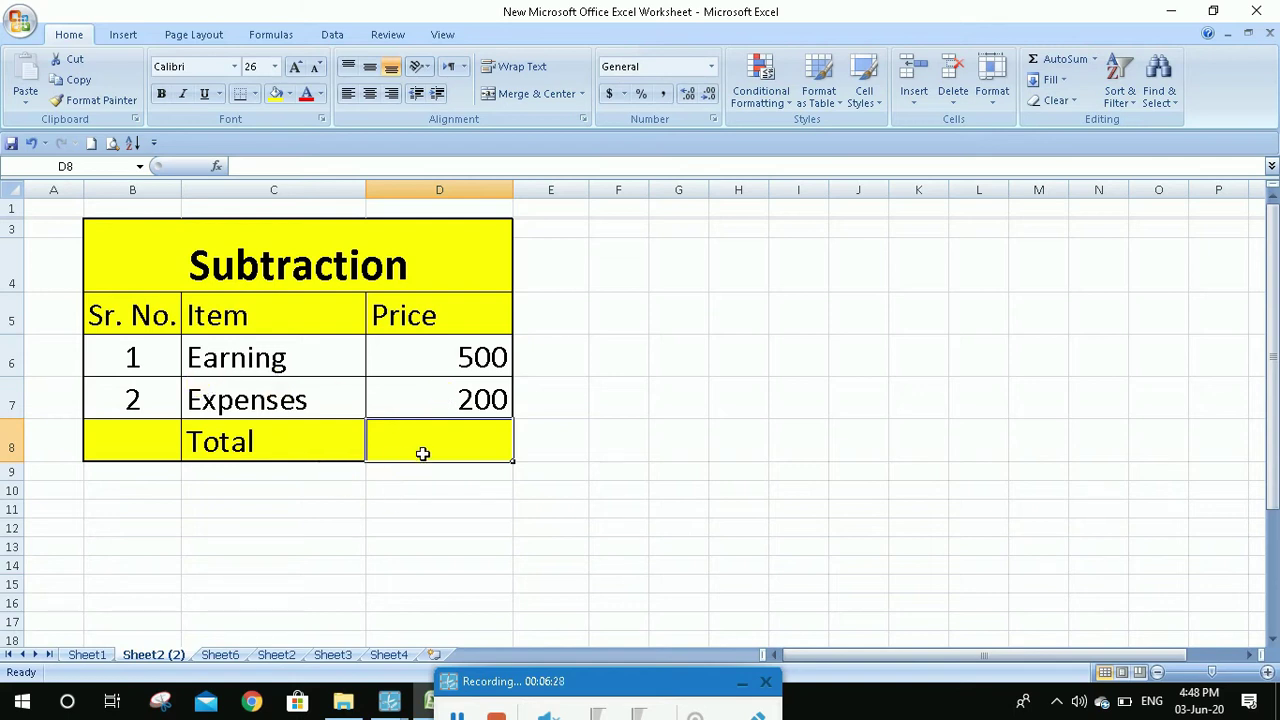
pyautogui.write('=')
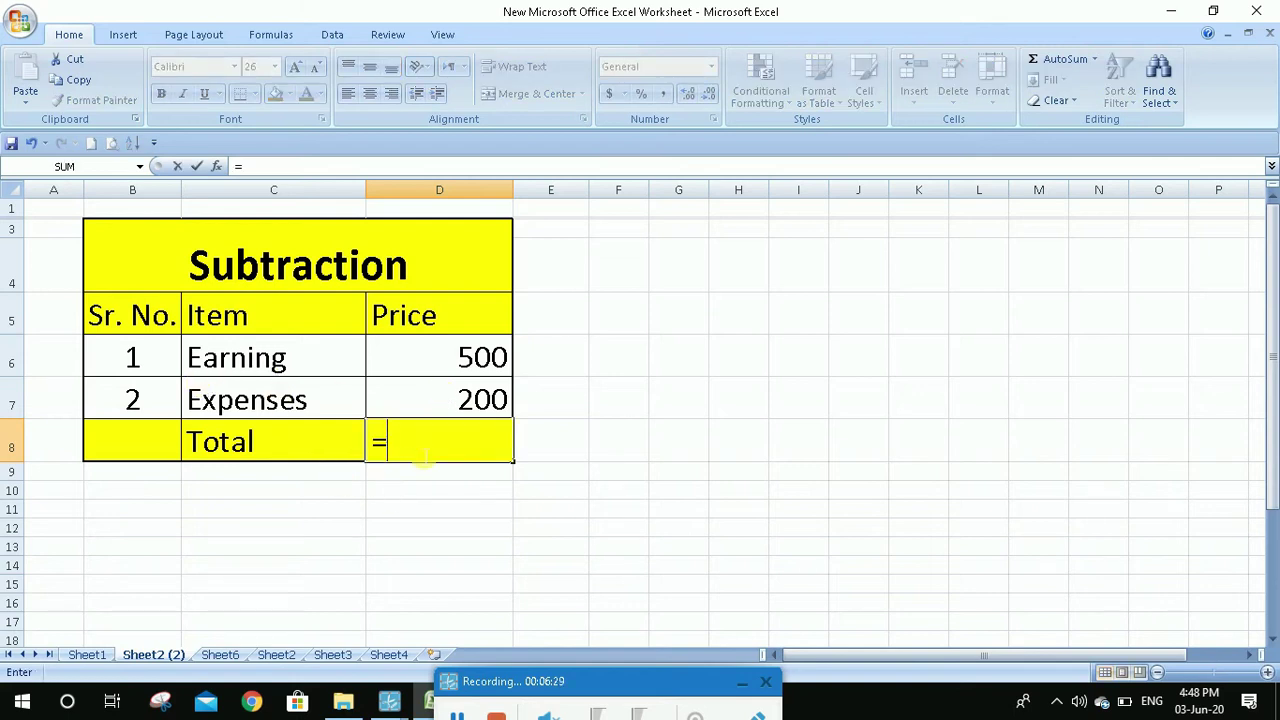
pyautogui.click(479, 362)
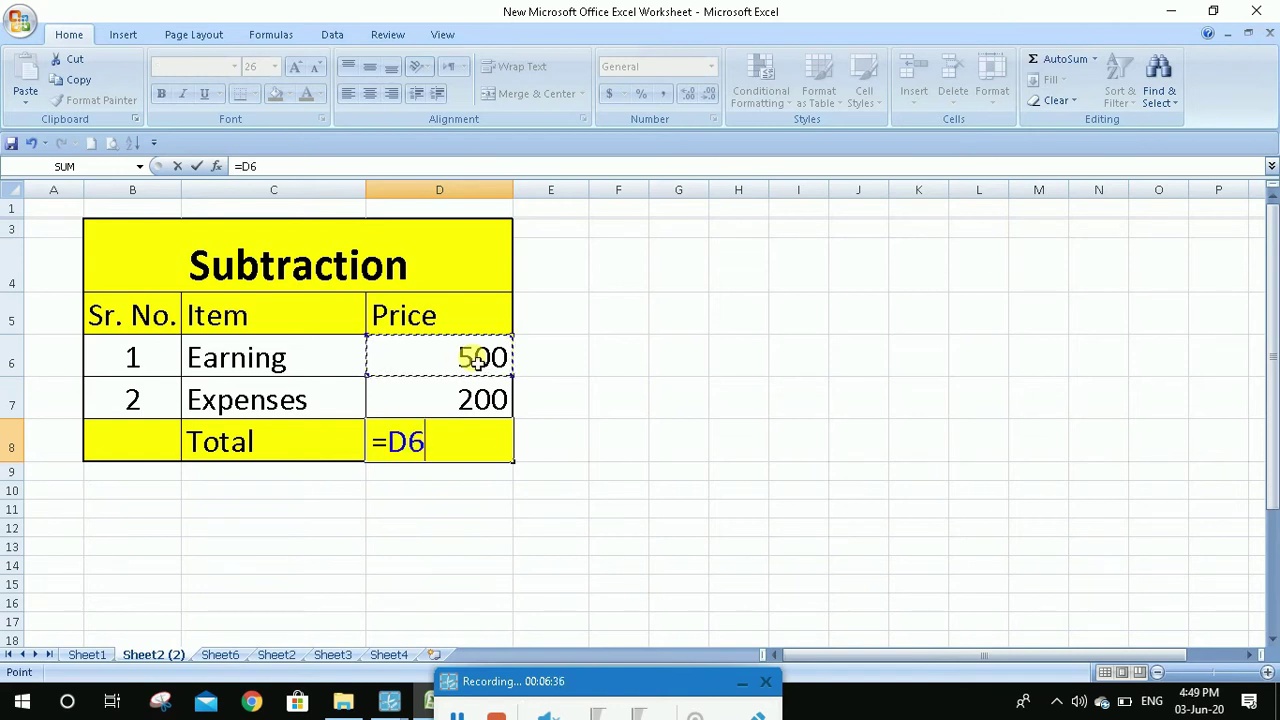
pyautogui.write('-')
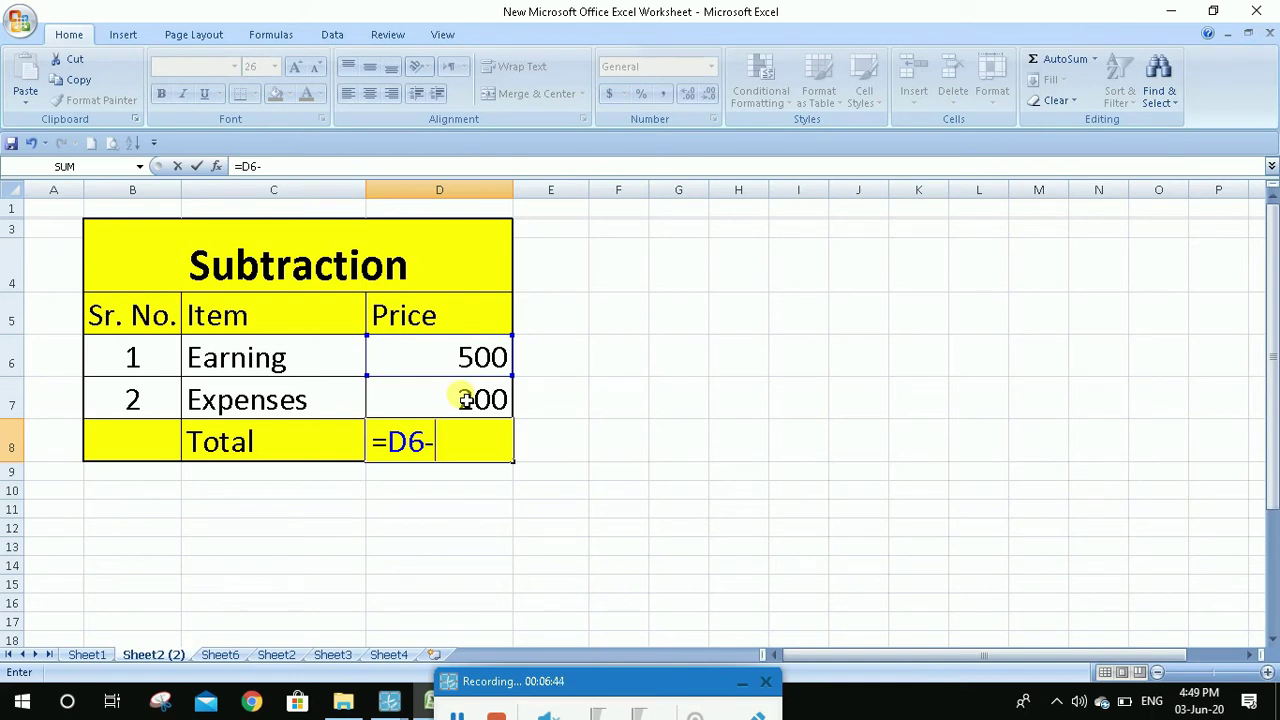
pyautogui.click(465, 400)
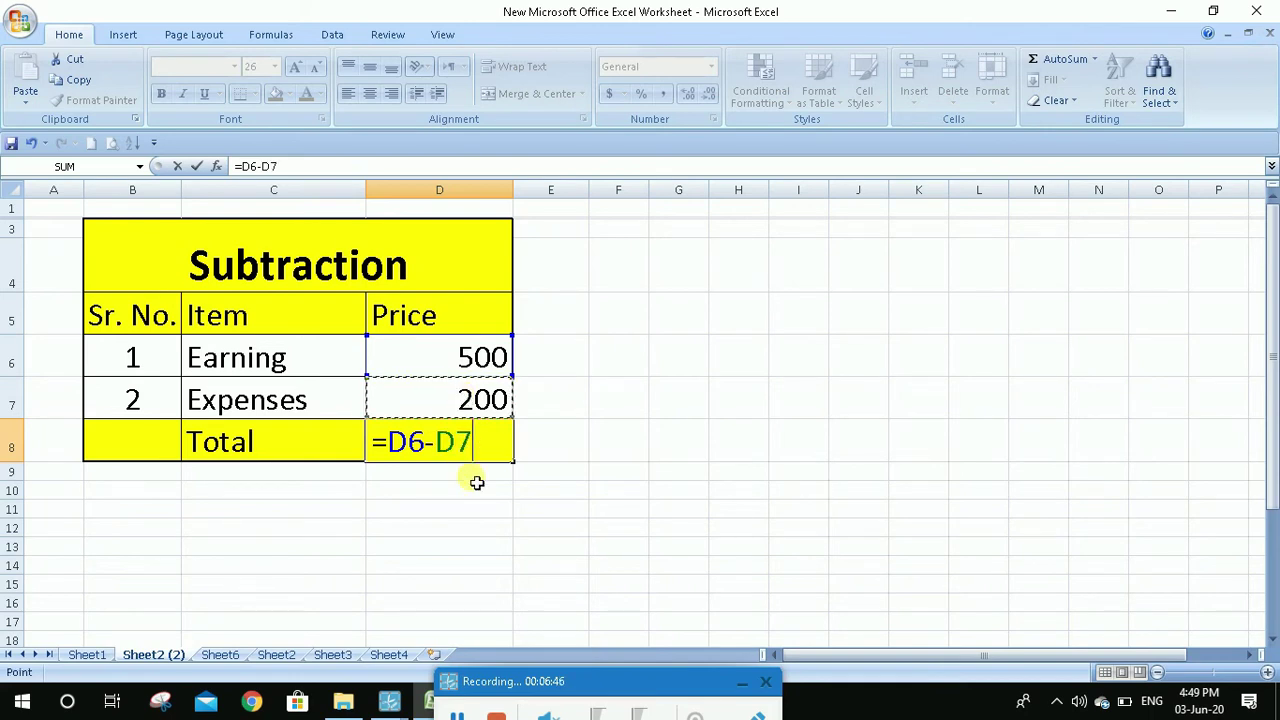
pyautogui.press('Return')
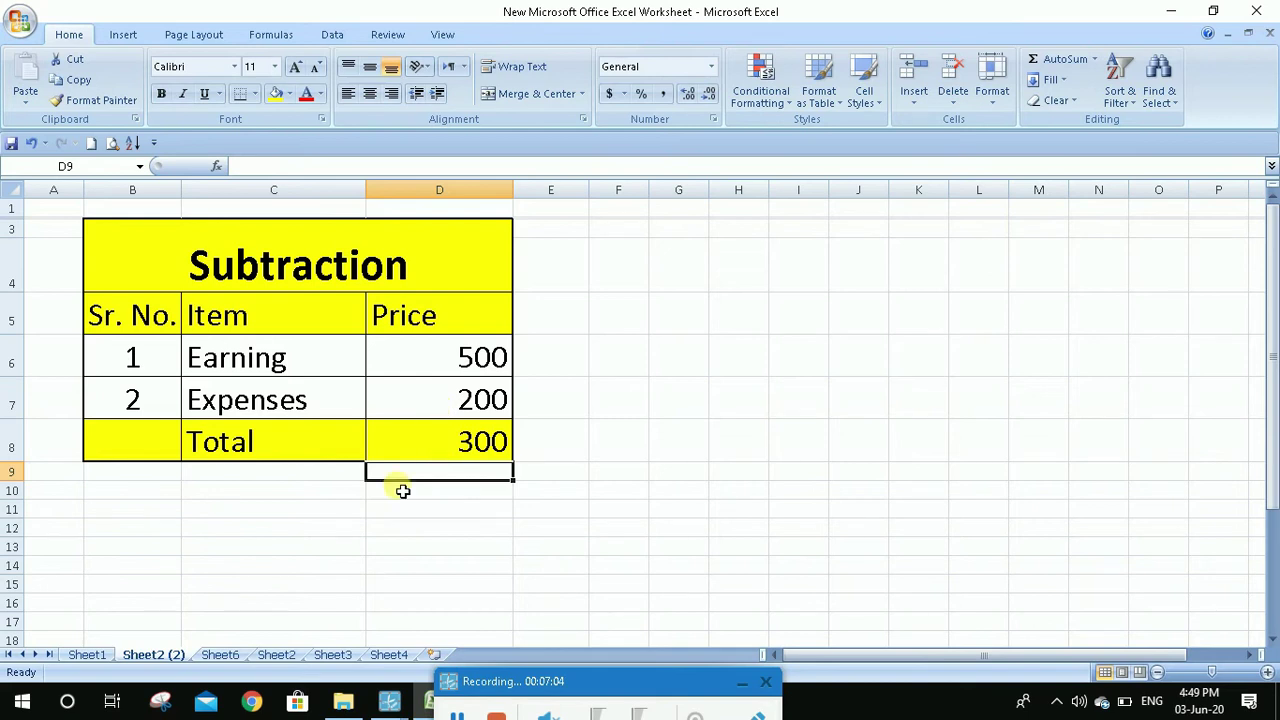
# On Sheet6, clear the Books/Child cell B5 and re-enter the division formula =B3/B4.
pyautogui.click(222, 656)
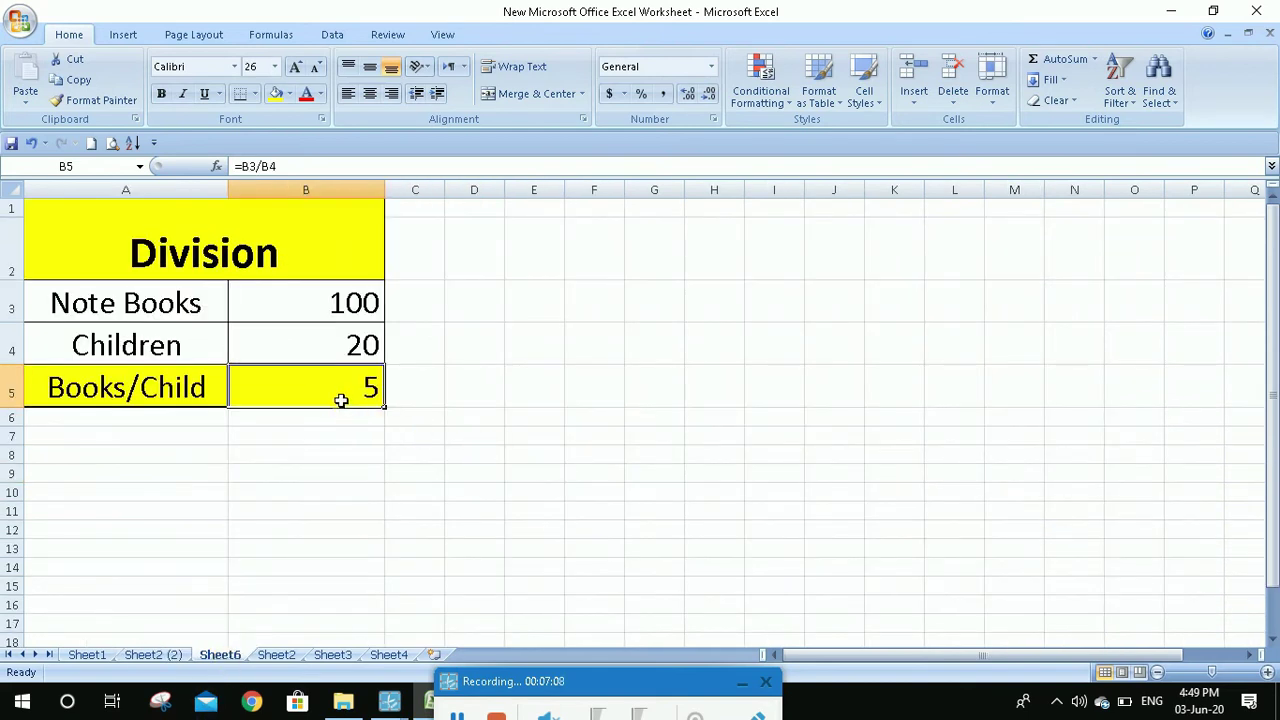
pyautogui.press('Delete')
pyautogui.write('=')
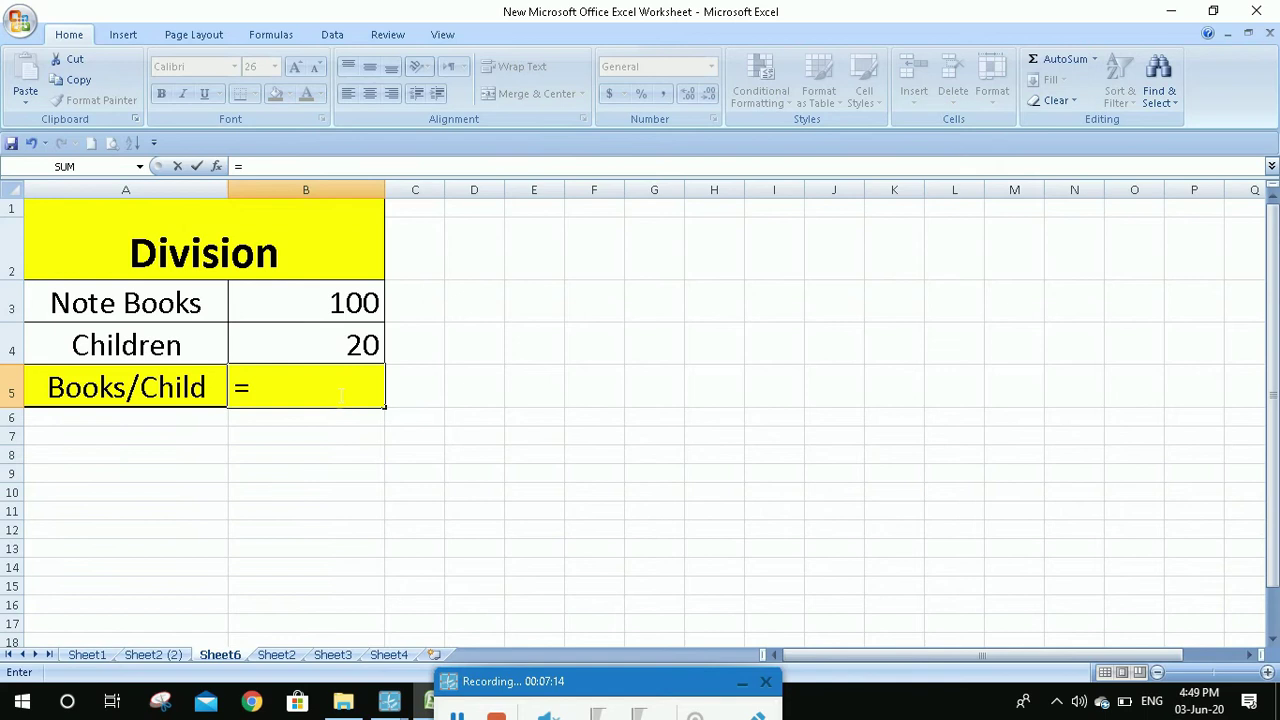
pyautogui.click(335, 304)
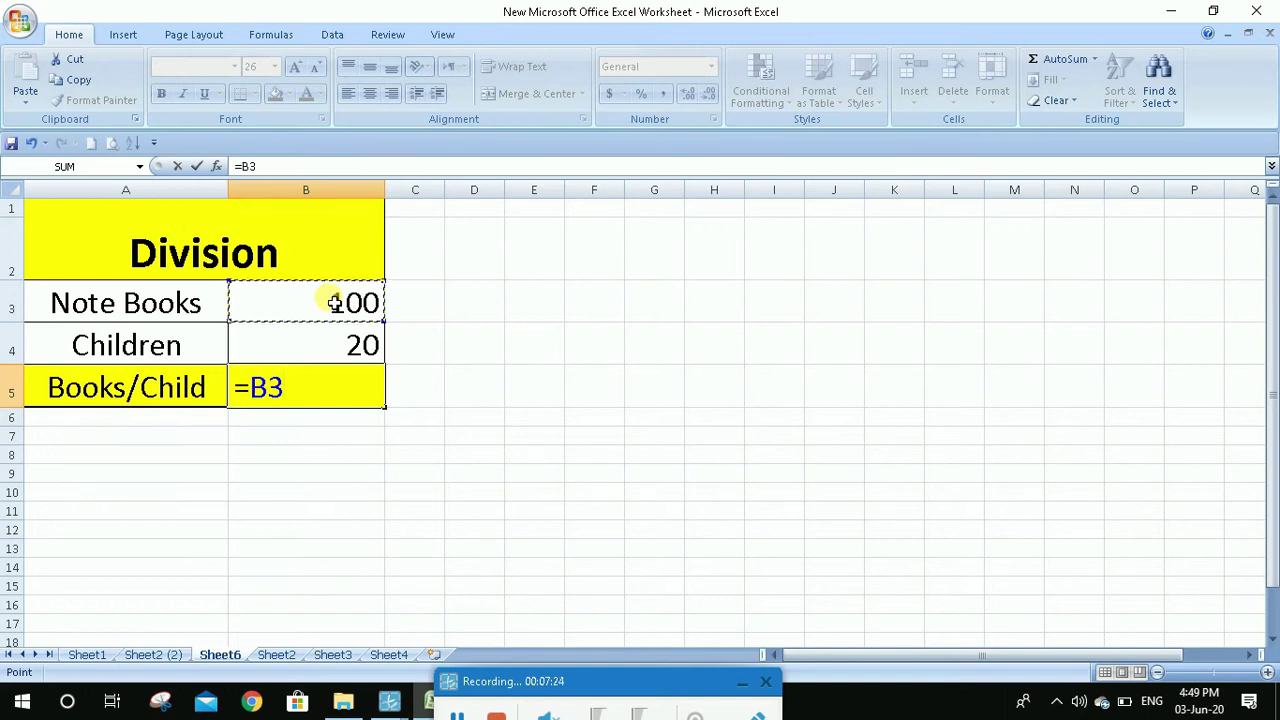
pyautogui.write('/')
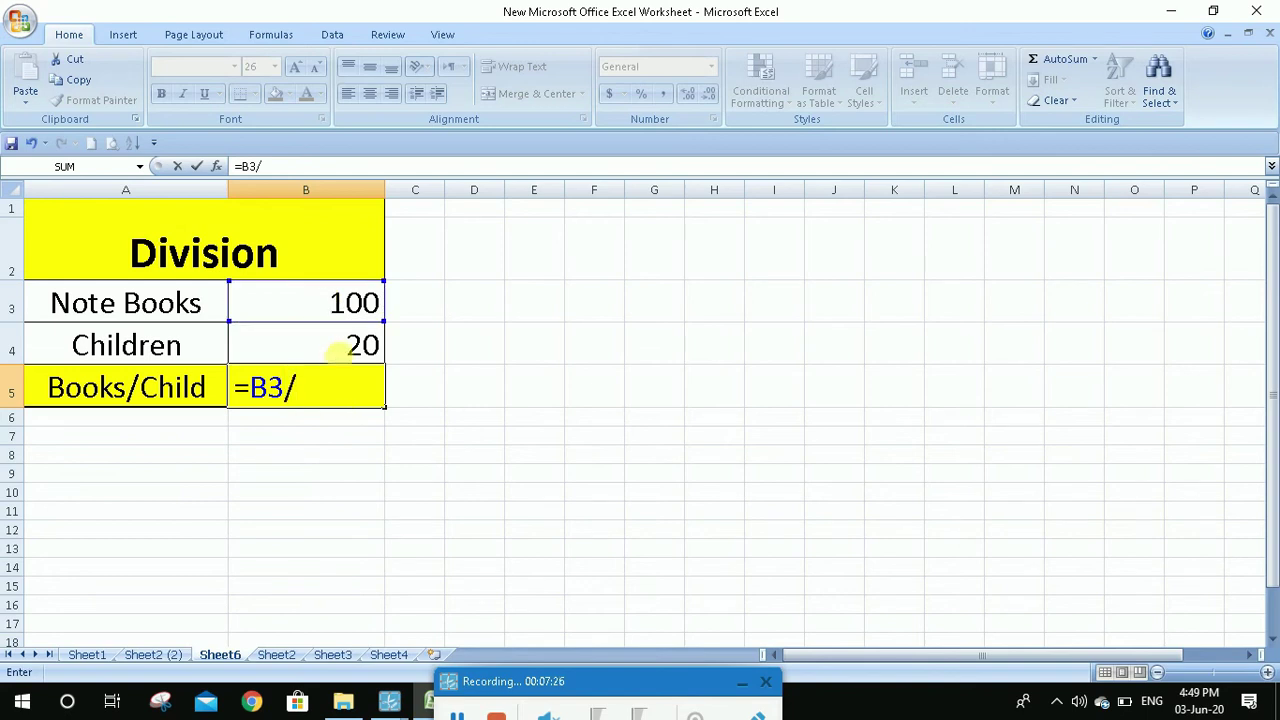
pyautogui.click(342, 351)
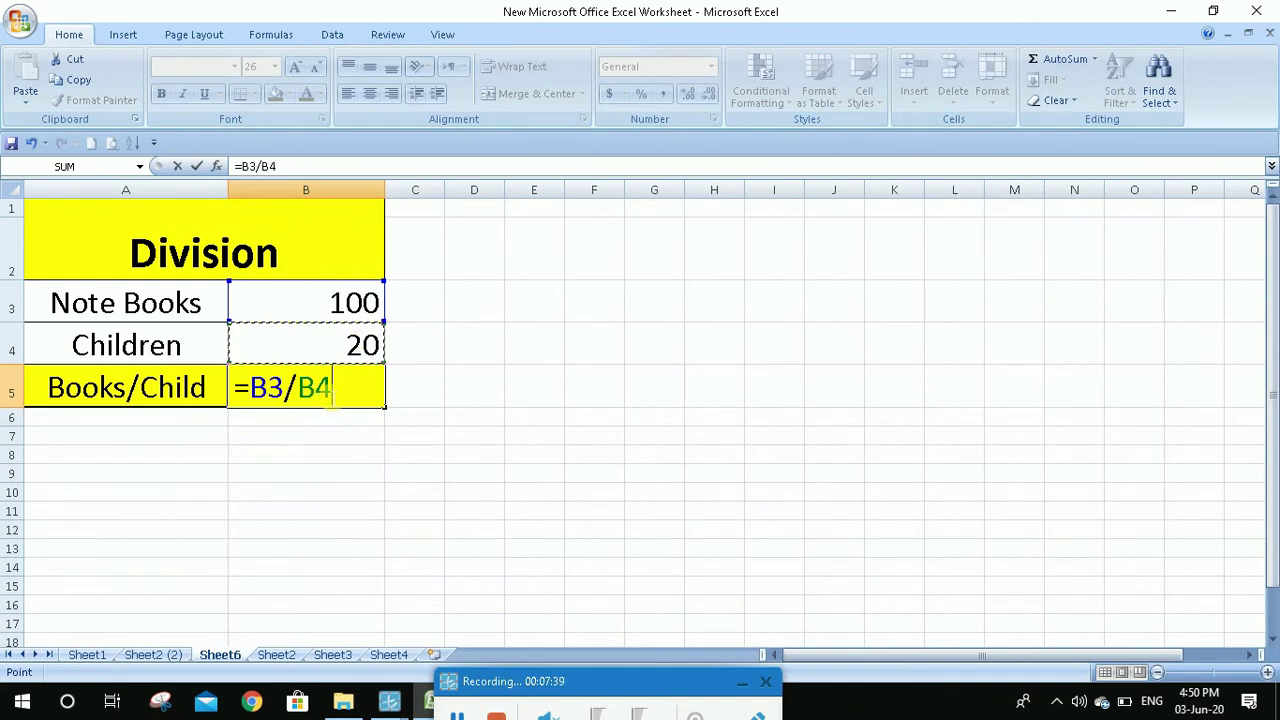
pyautogui.press('Return')
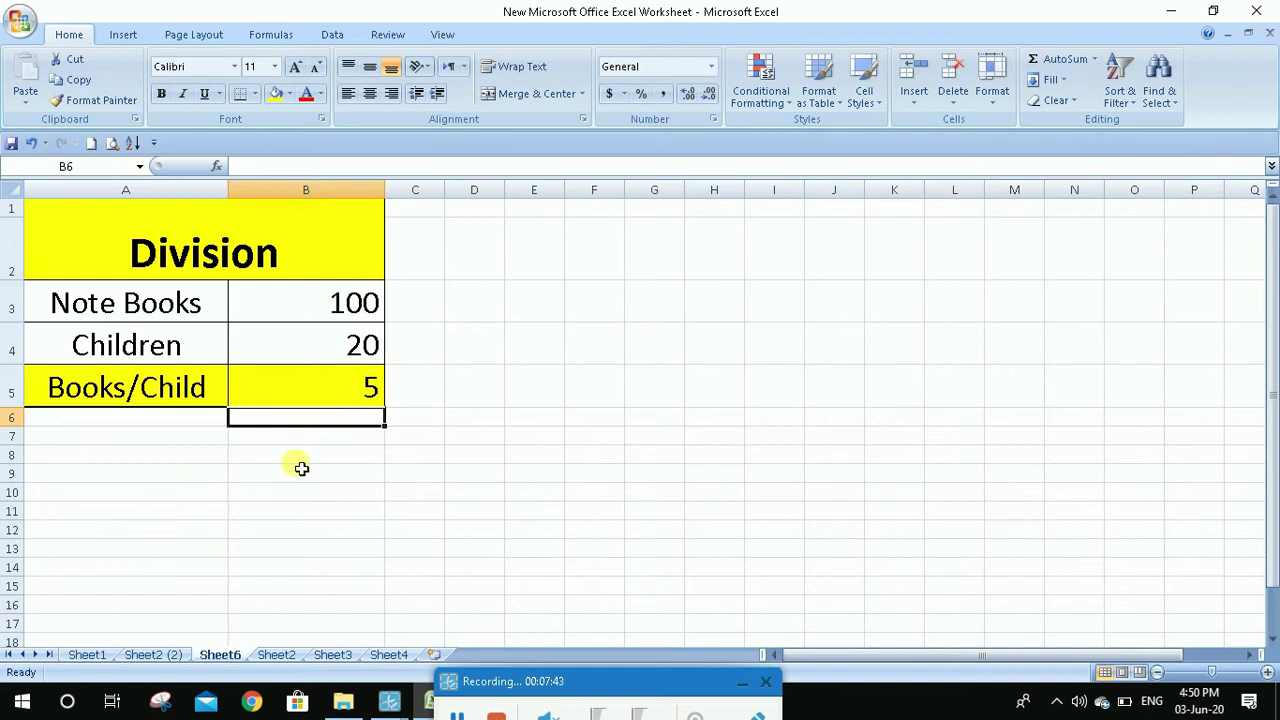
# On Sheet2, clear the %age cell C21 and re-enter the percentage formula =A21/B21*100.
pyautogui.click(276, 656)
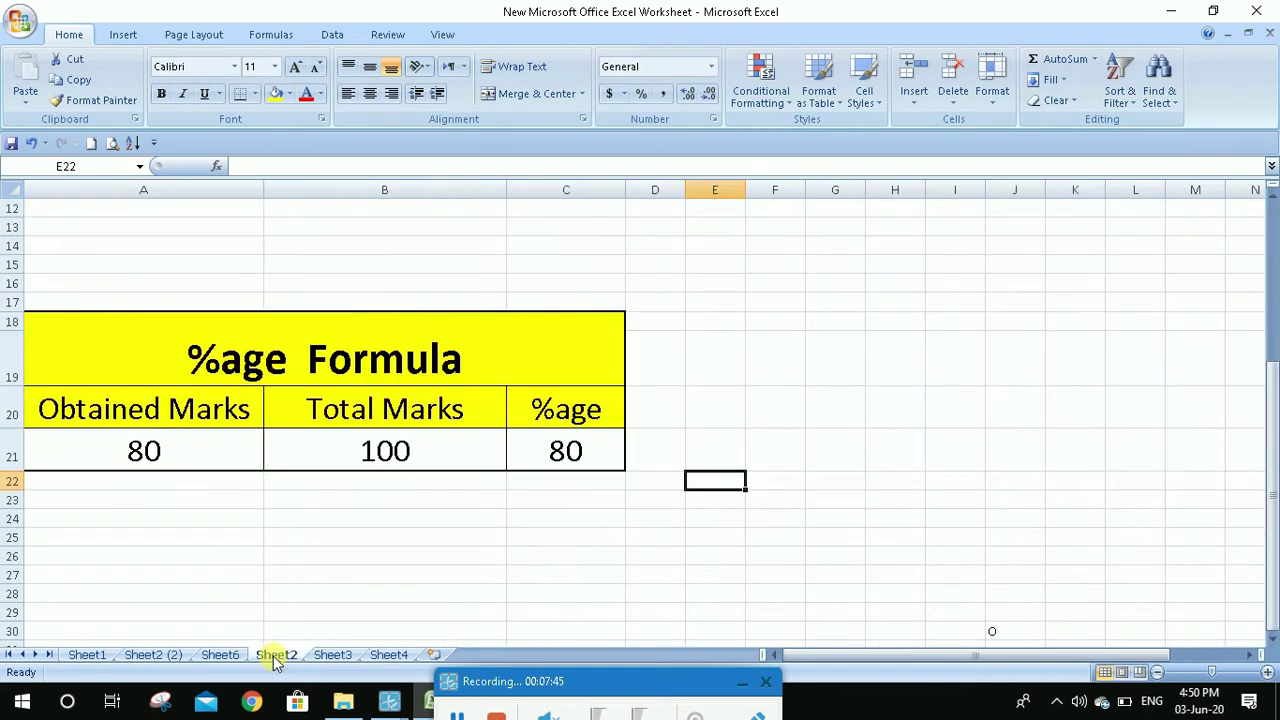
pyautogui.click(571, 455)
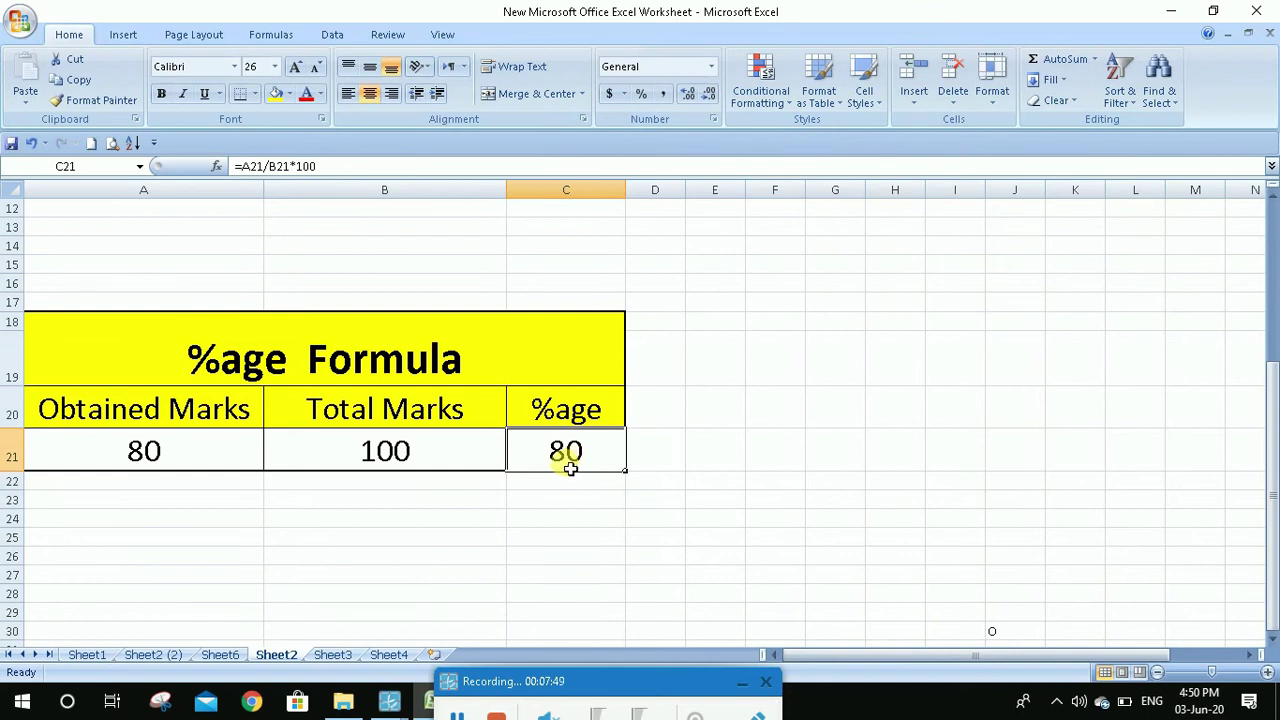
pyautogui.press('Delete')
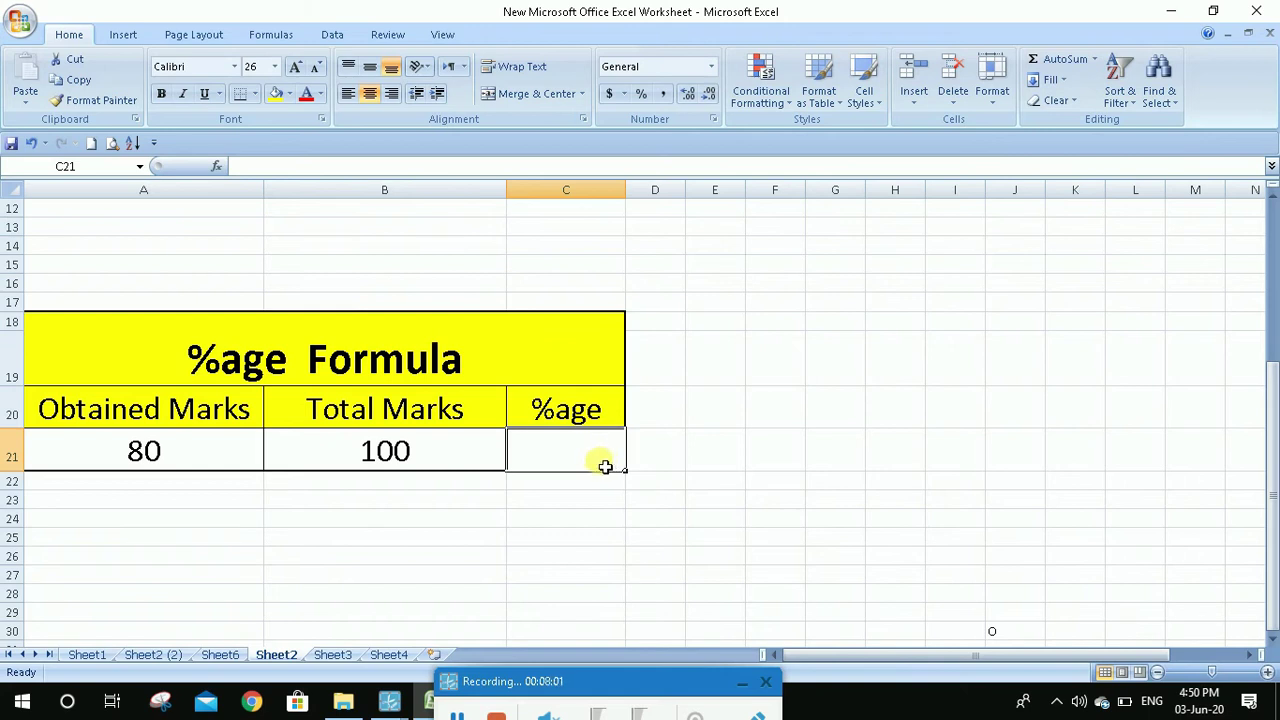
pyautogui.write('=')
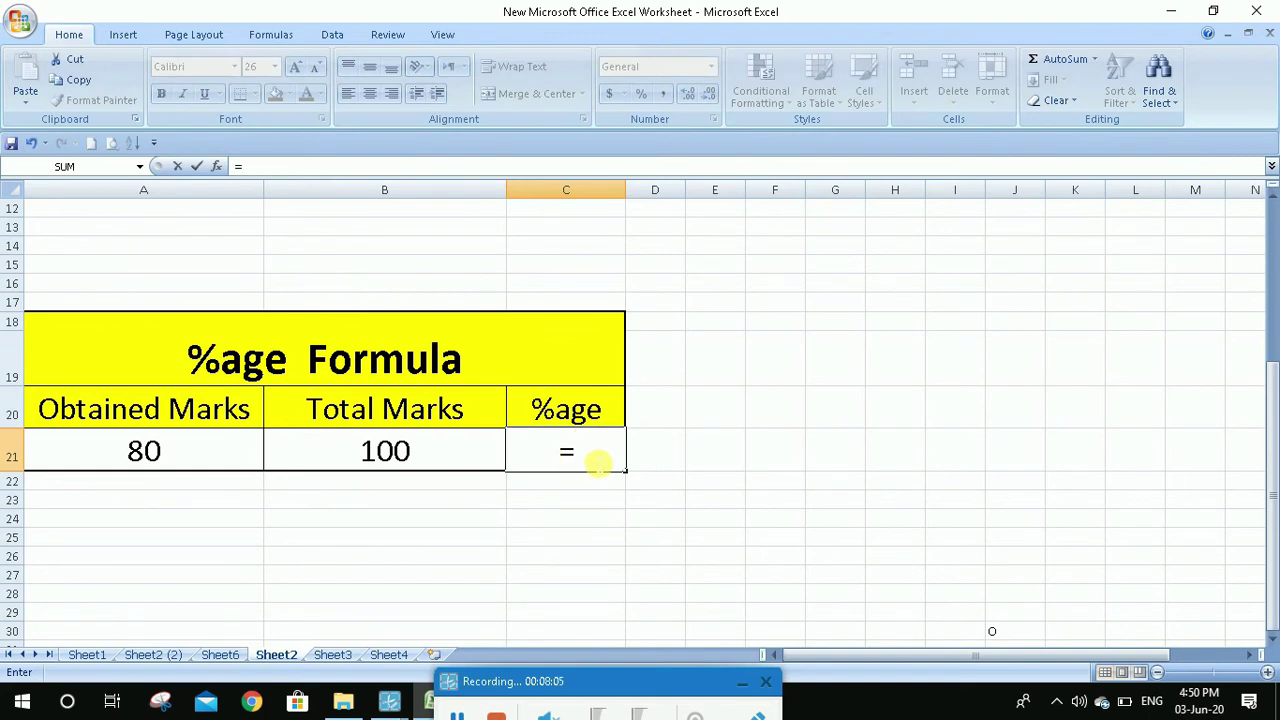
pyautogui.click(141, 455)
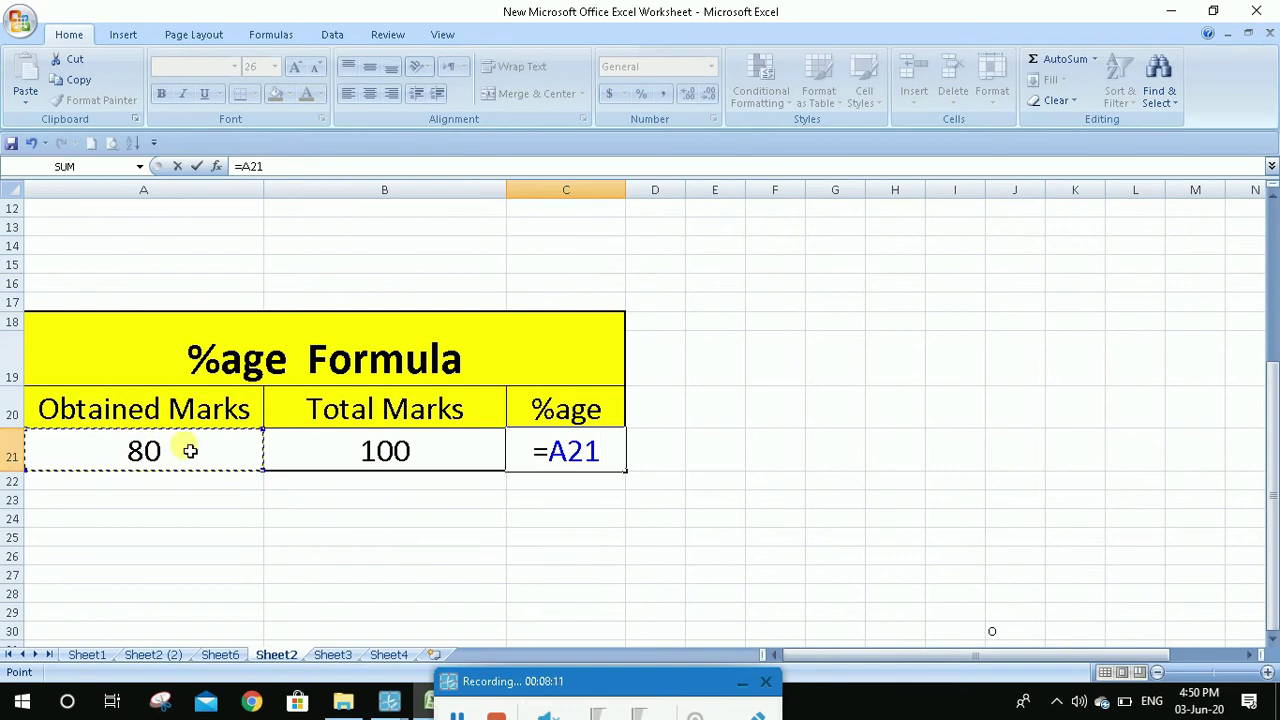
pyautogui.write('/')
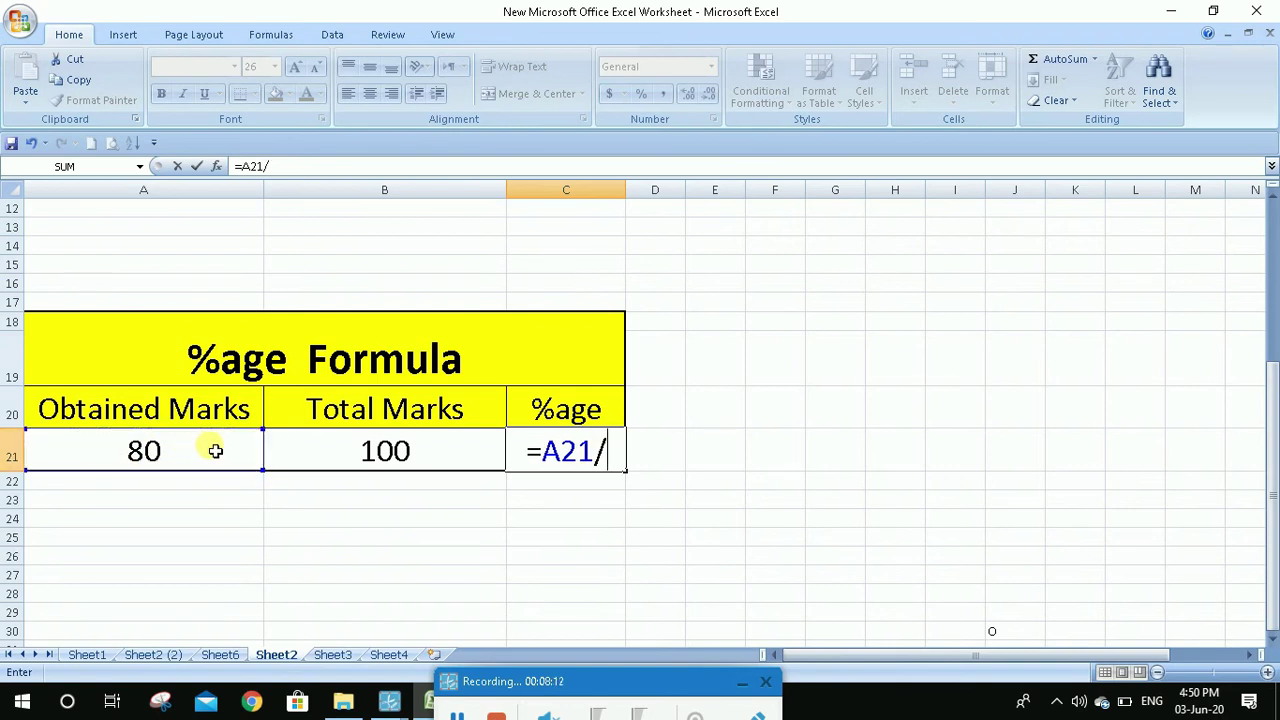
pyautogui.click(404, 458)
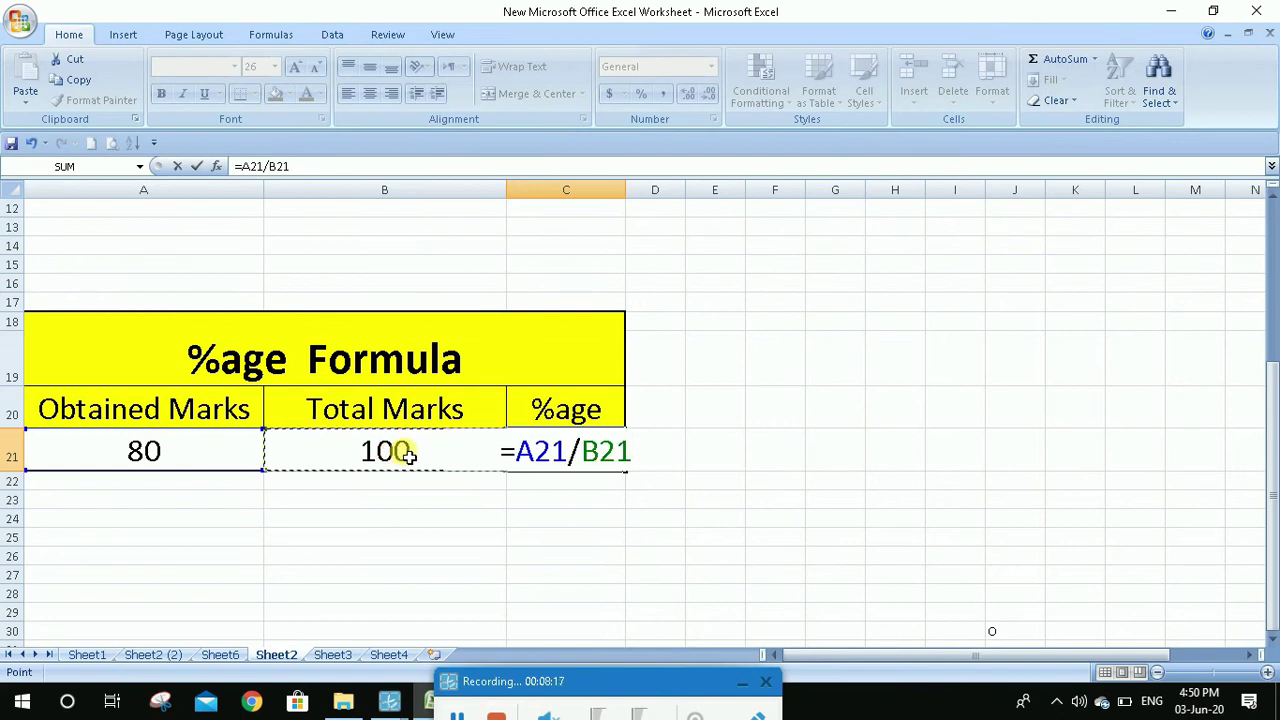
pyautogui.write('*')
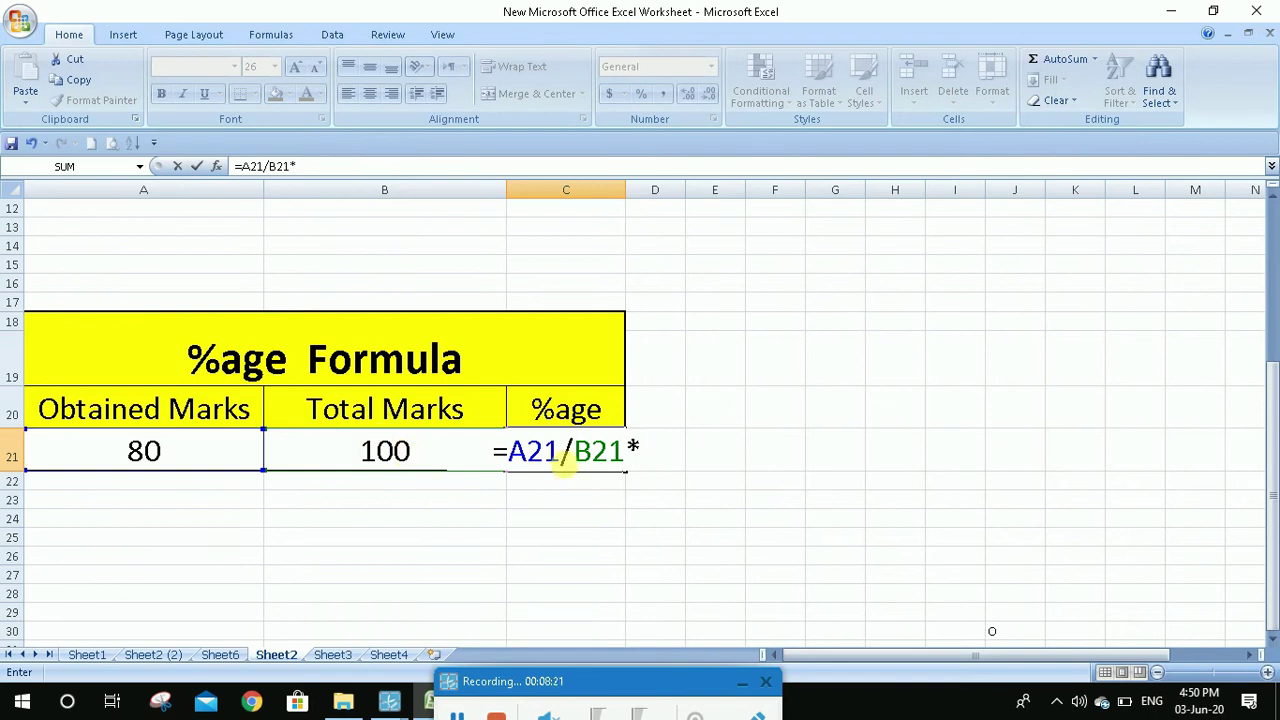
pyautogui.write('100')
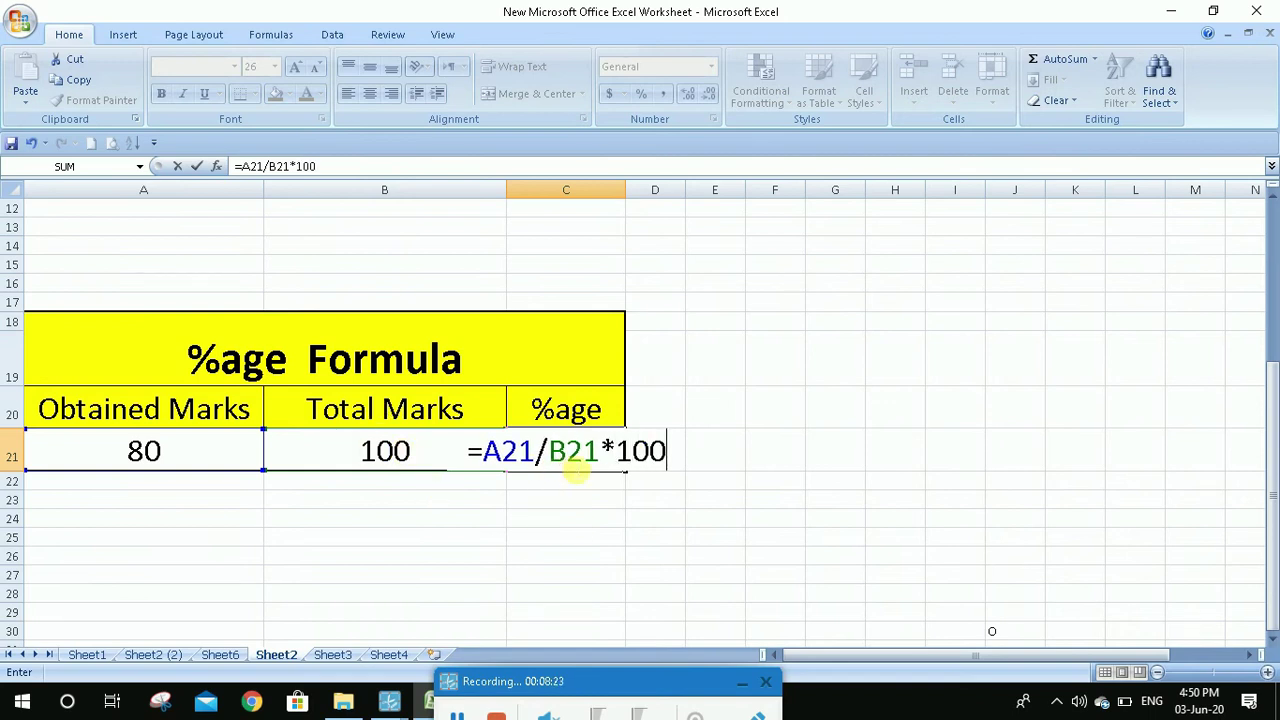
pyautogui.press('Return')
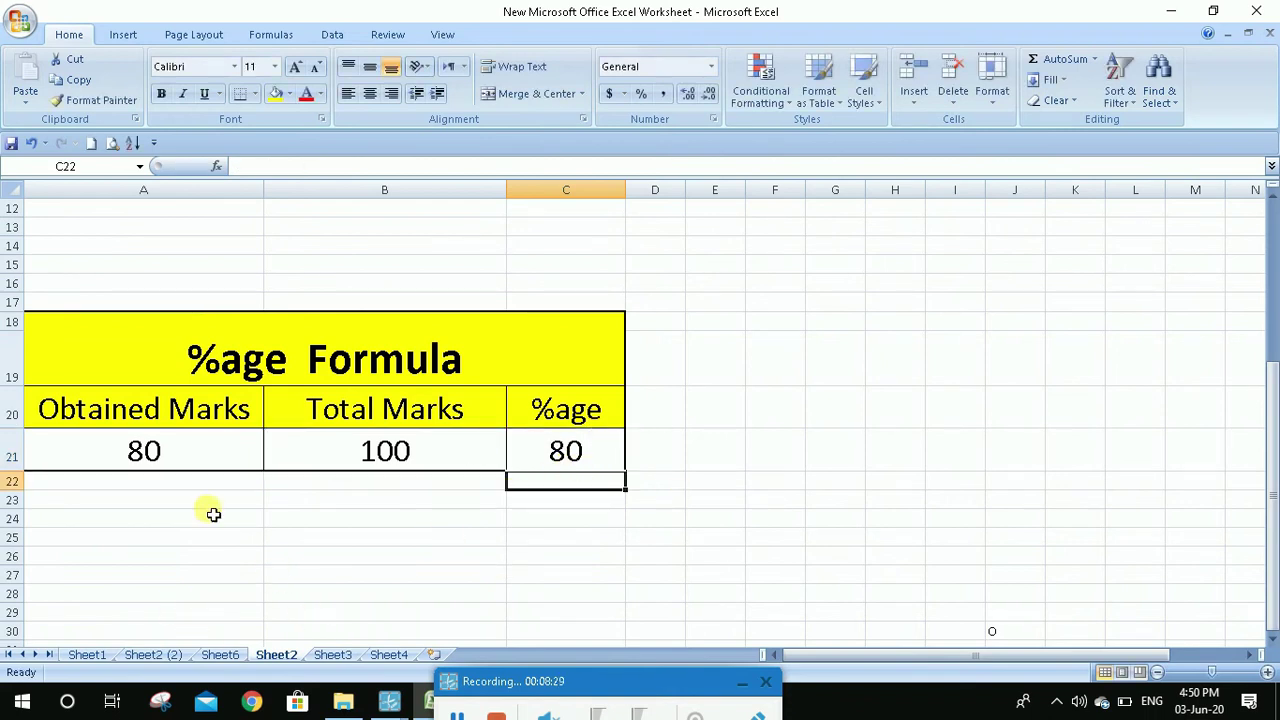
# Set the Obtained Marks value in A21 to 90.
pyautogui.click(175, 458)
pyautogui.write('90')
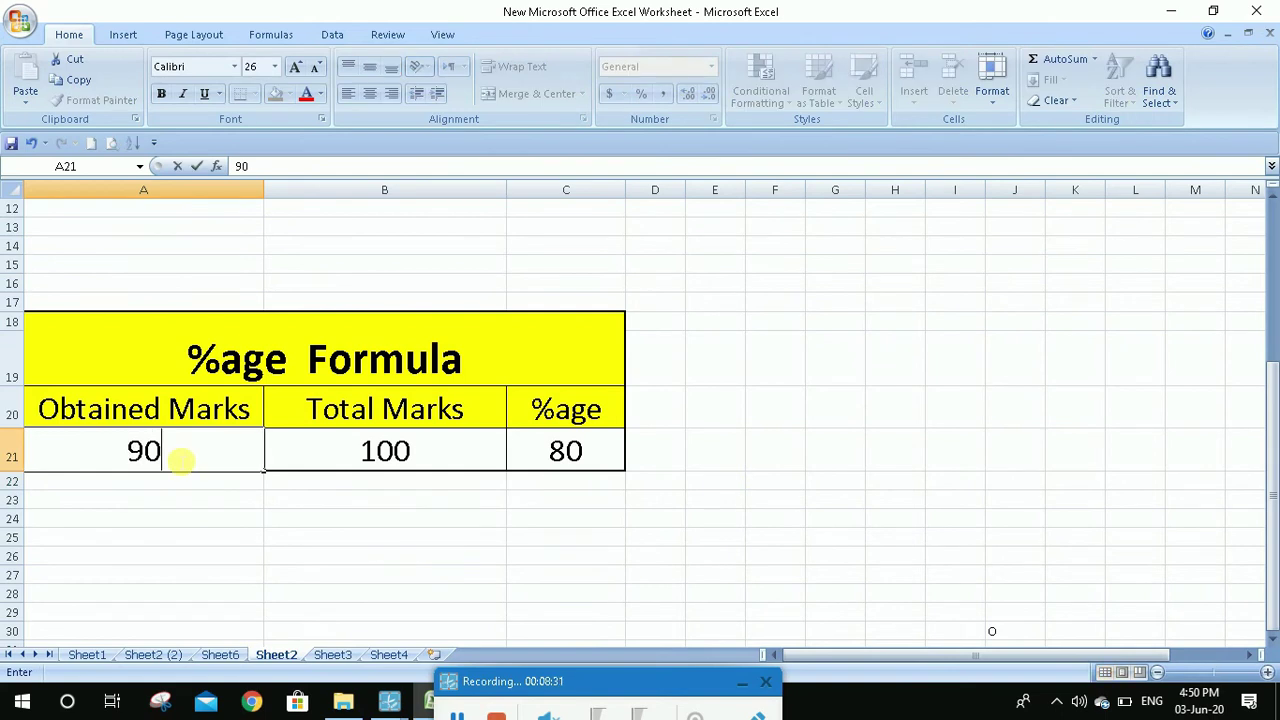
pyautogui.press('Return')
pyautogui.click(557, 565)
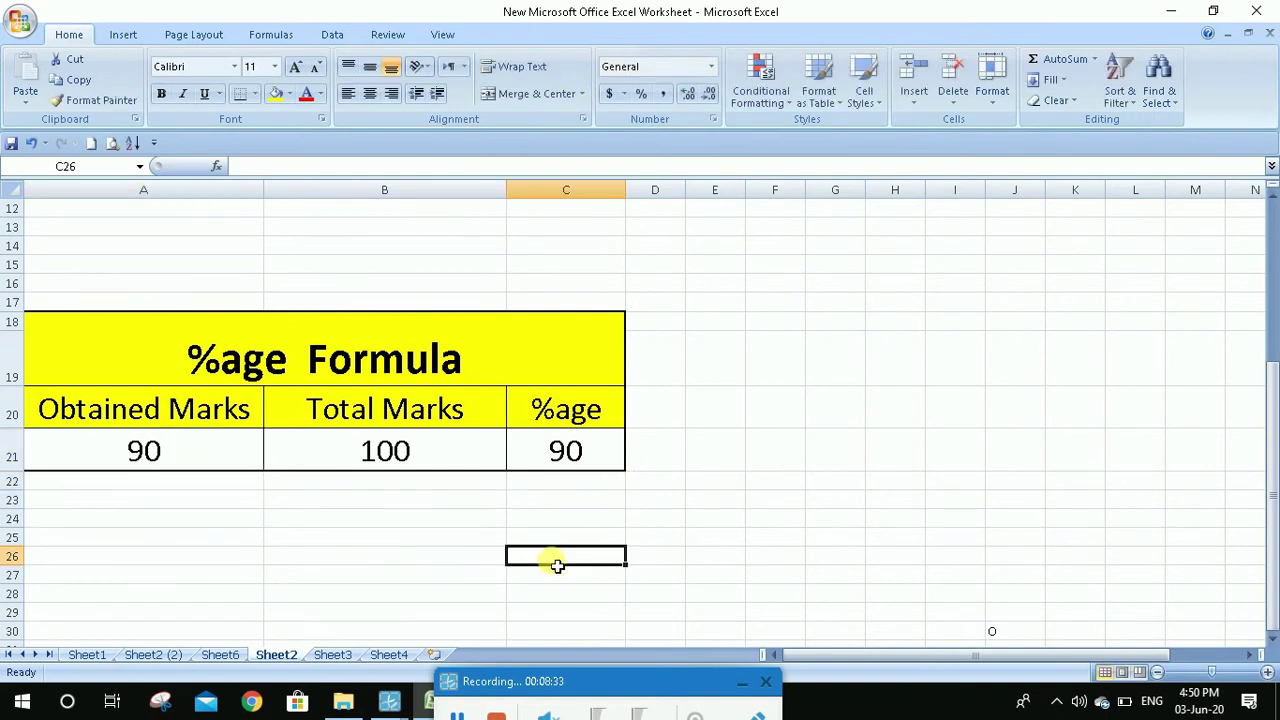
# On Sheet3, average the three values C4:C6 in the Average cell C7 with a manually entered AVERAGE formula.
pyautogui.click(330, 656)
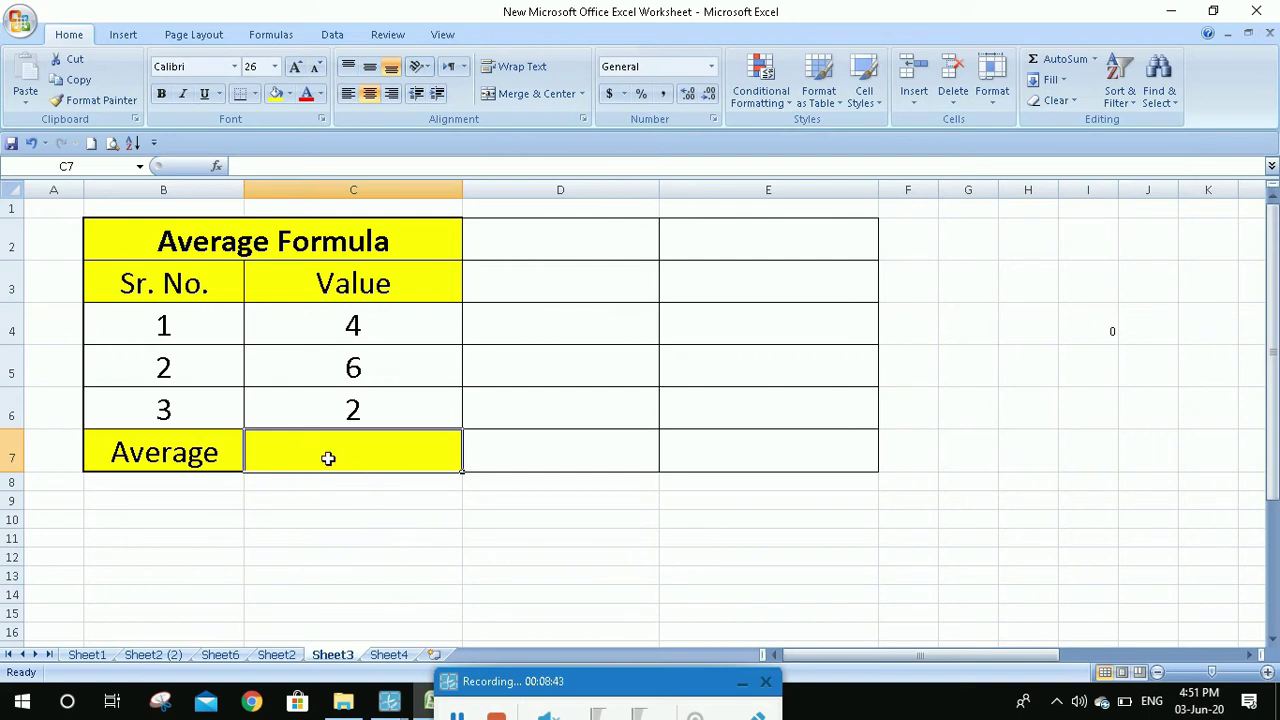
pyautogui.write('=a')
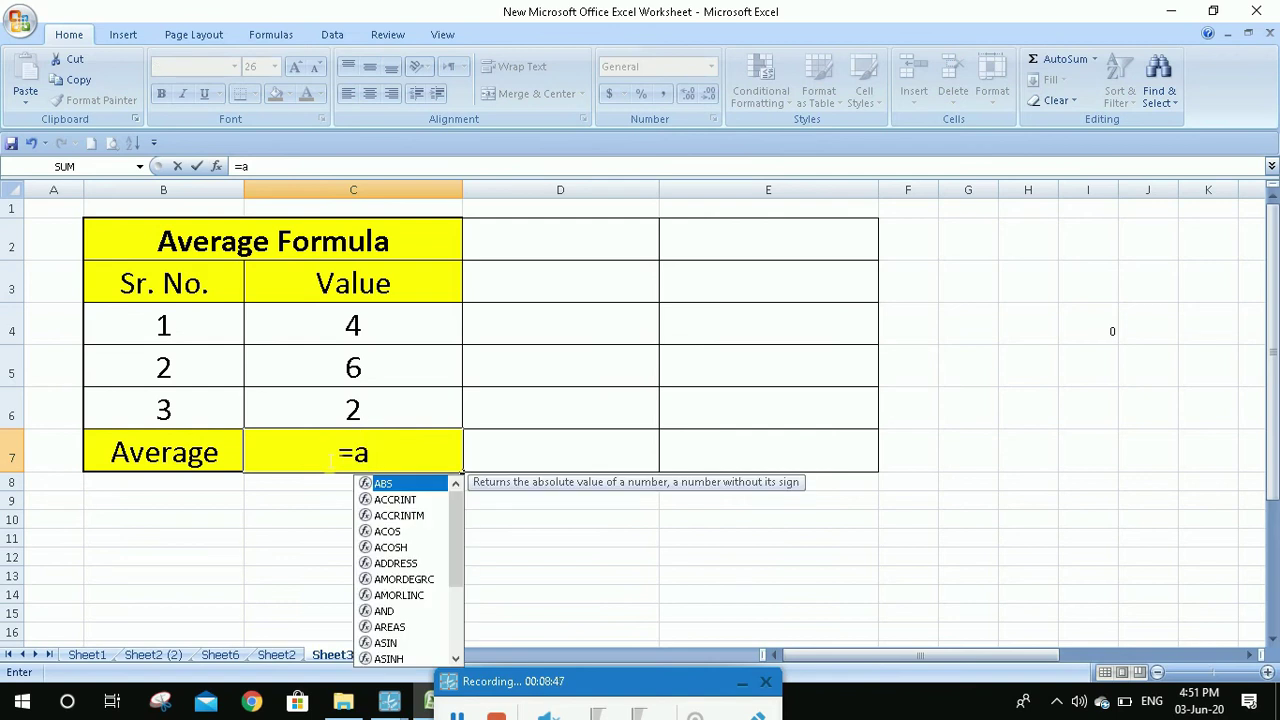
pyautogui.write('vera')
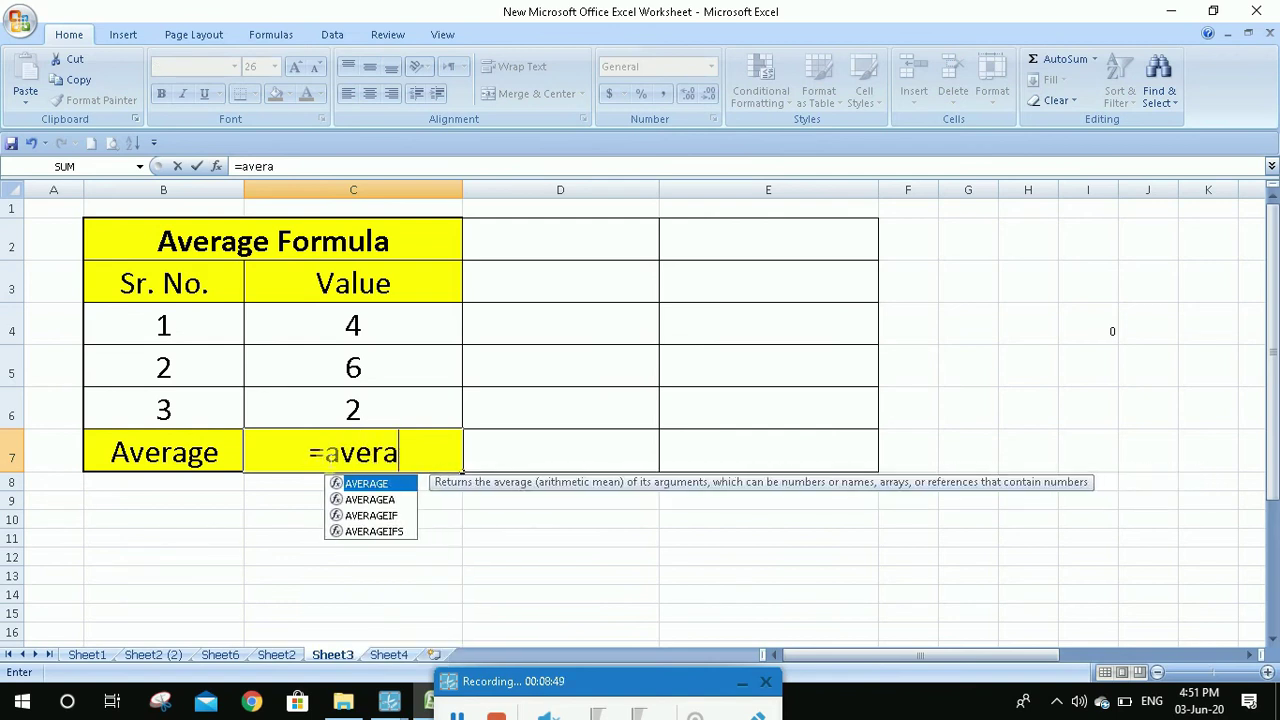
pyautogui.doubleClick(364, 484)
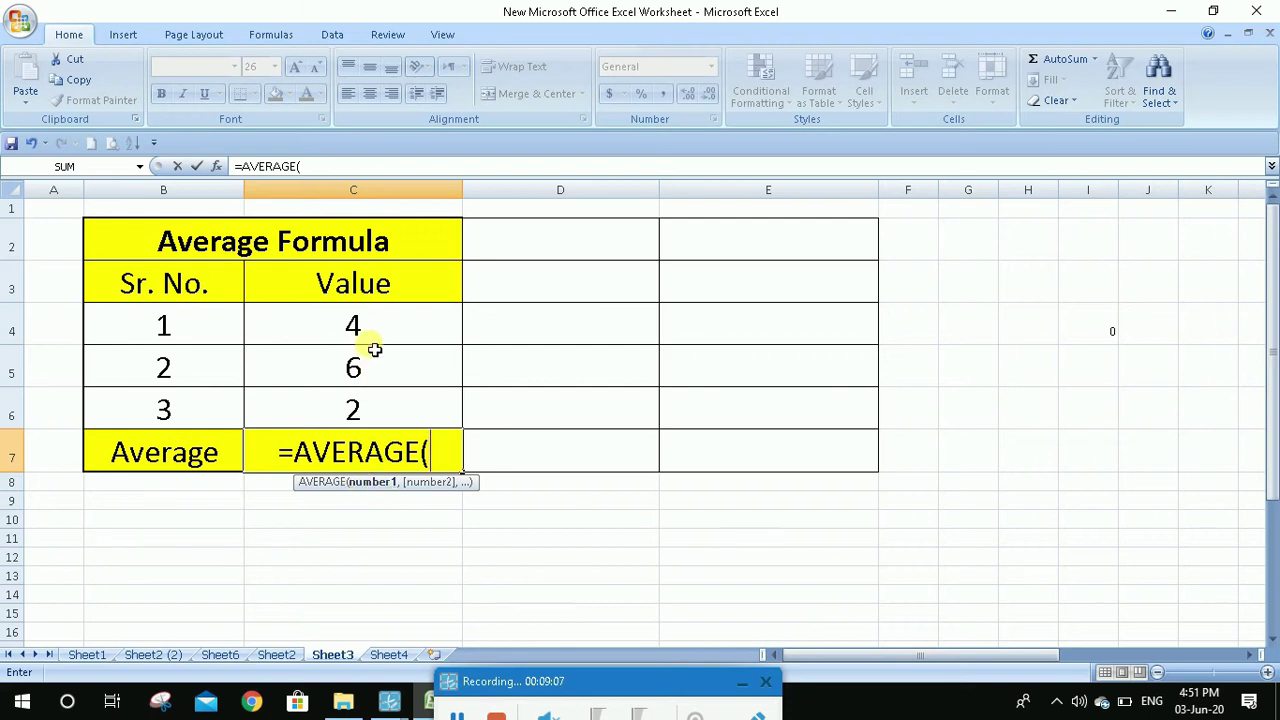
pyautogui.moveTo(373, 329); pyautogui.dragTo(371, 408)
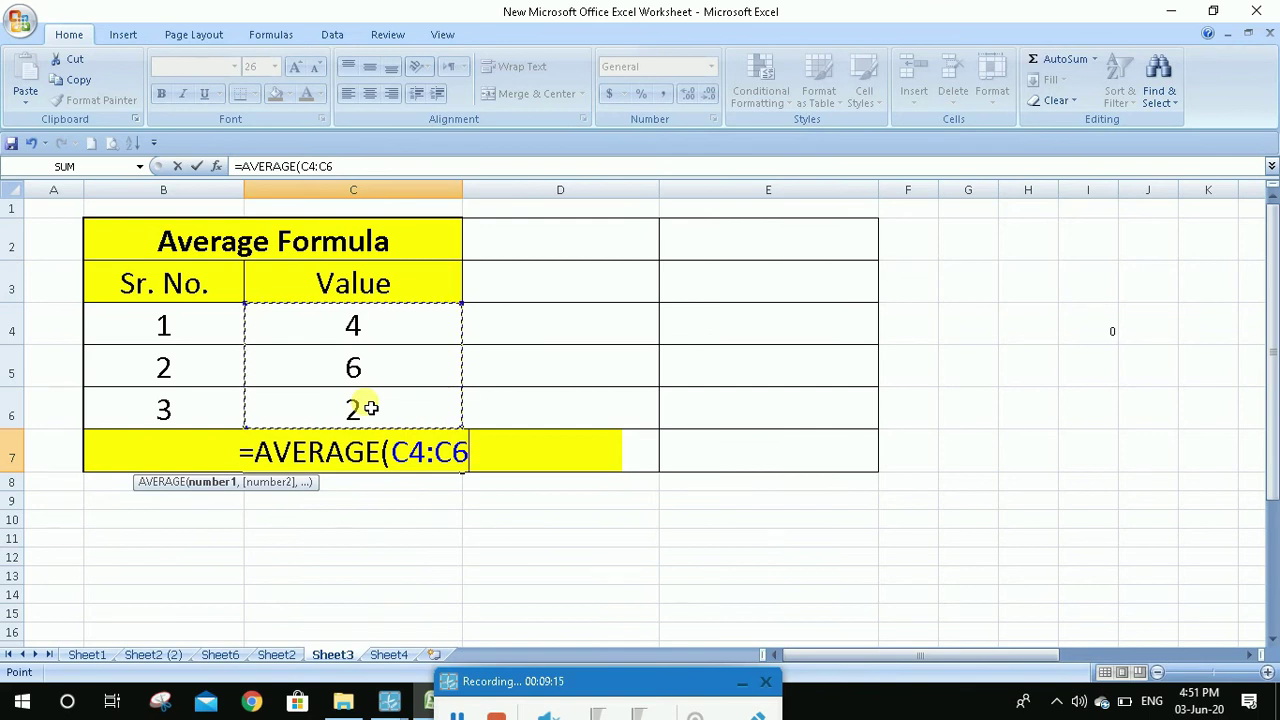
pyautogui.press('Return')
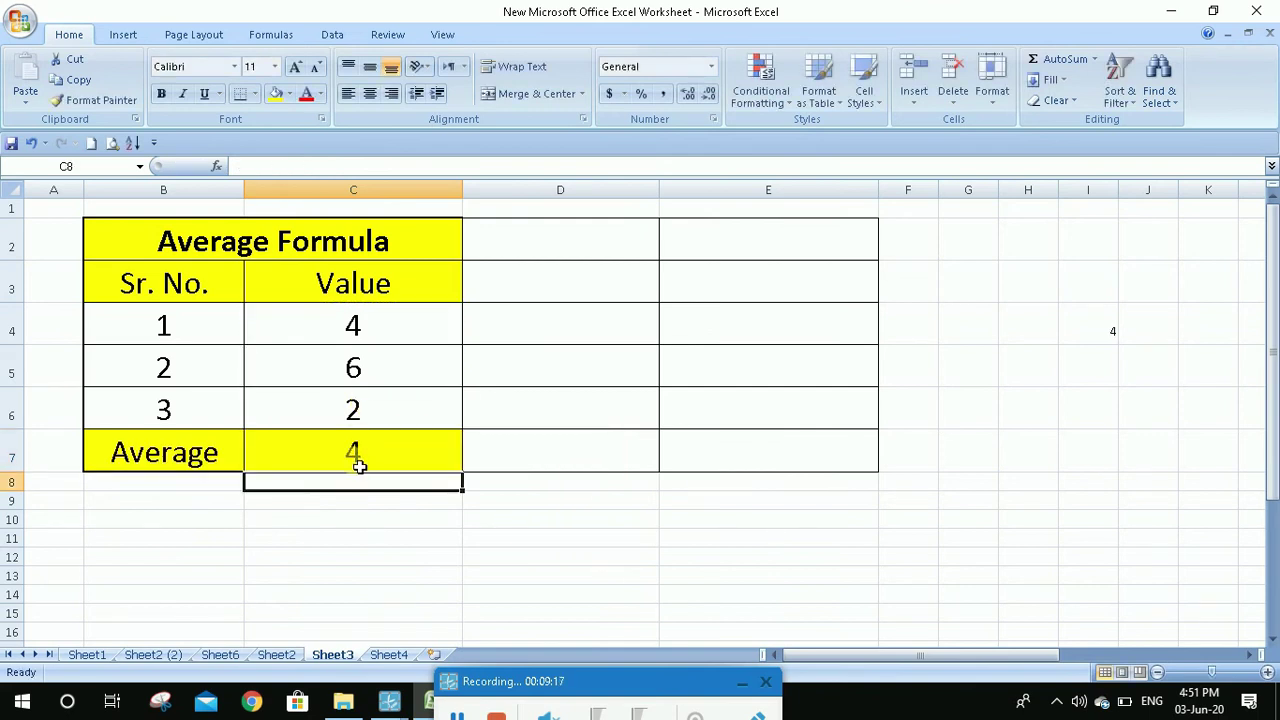
pyautogui.click(456, 716)
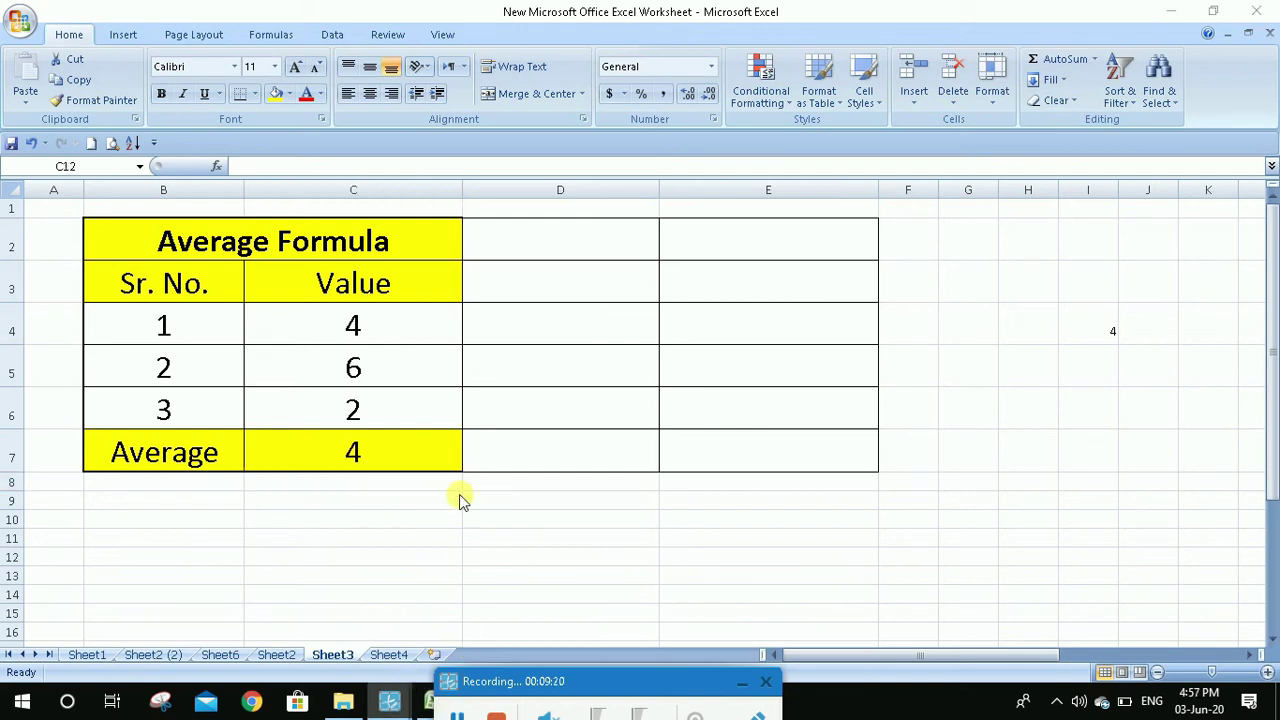
# Clear the Average cell C7 and calculate the average of C4:C6 again with the AutoSum Average function.
pyautogui.click(335, 450)
pyautogui.press('Delete')
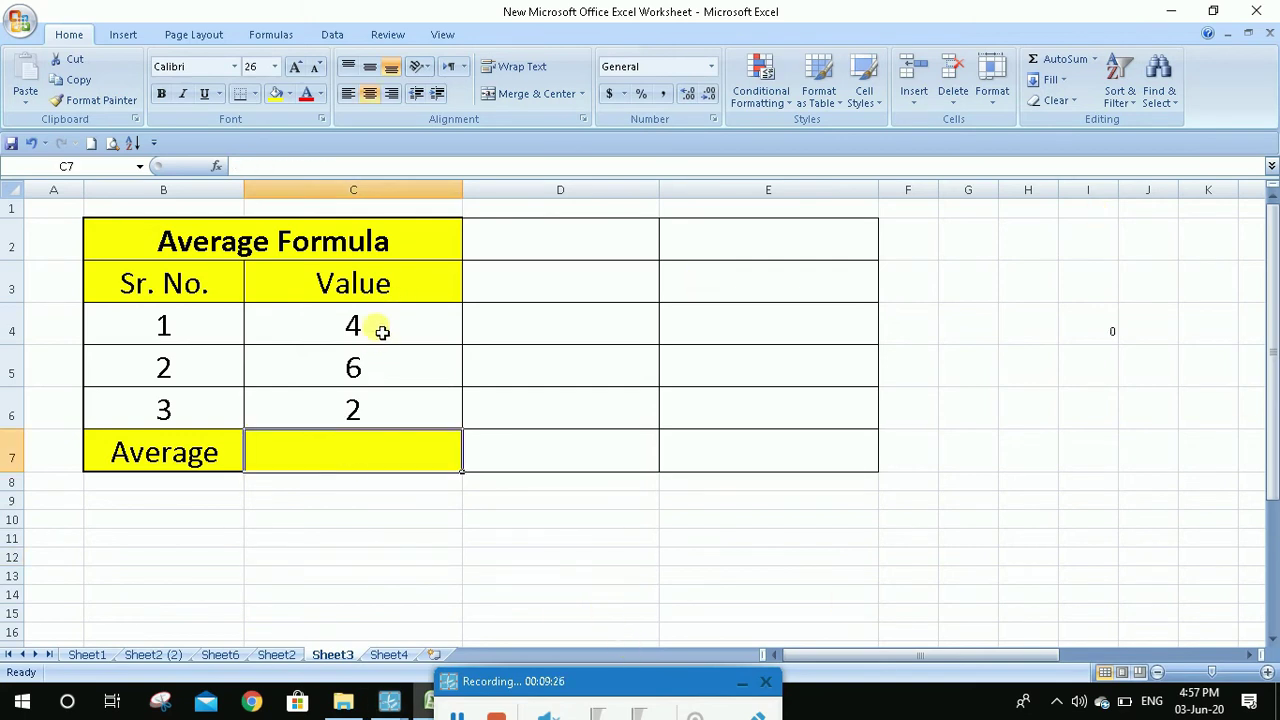
pyautogui.moveTo(382, 331); pyautogui.dragTo(381, 403)
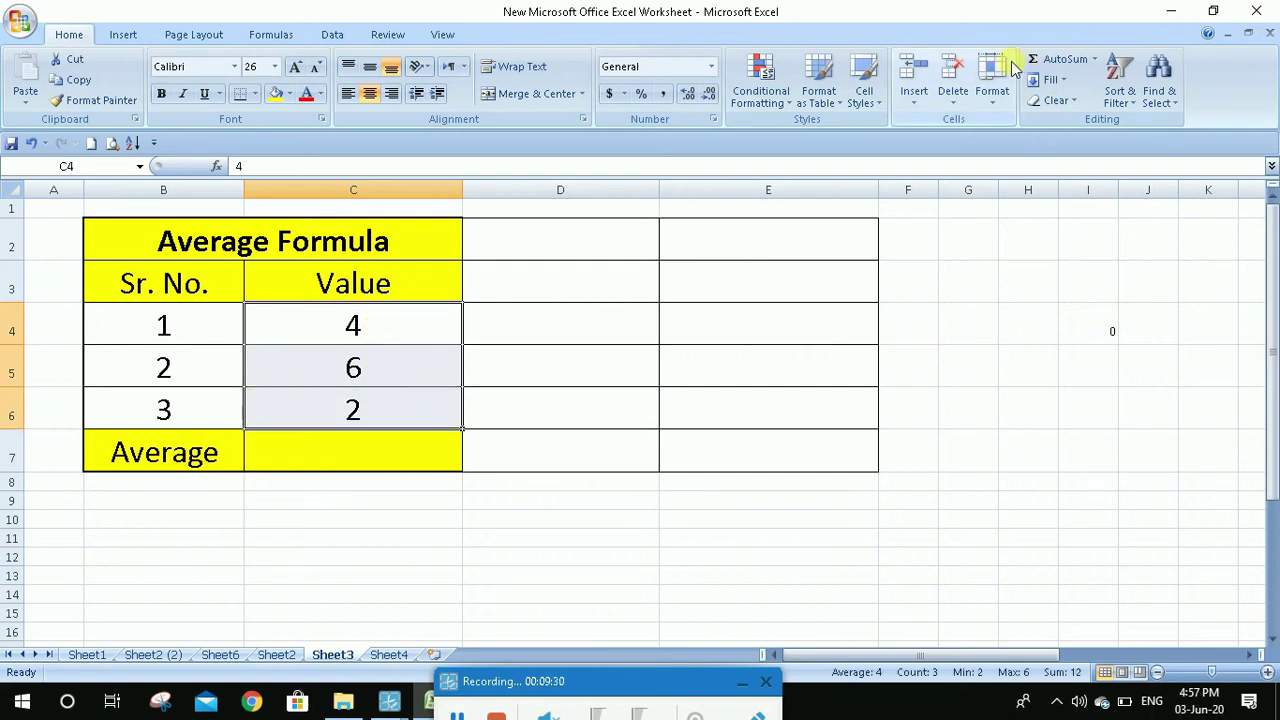
pyautogui.click(1096, 61)
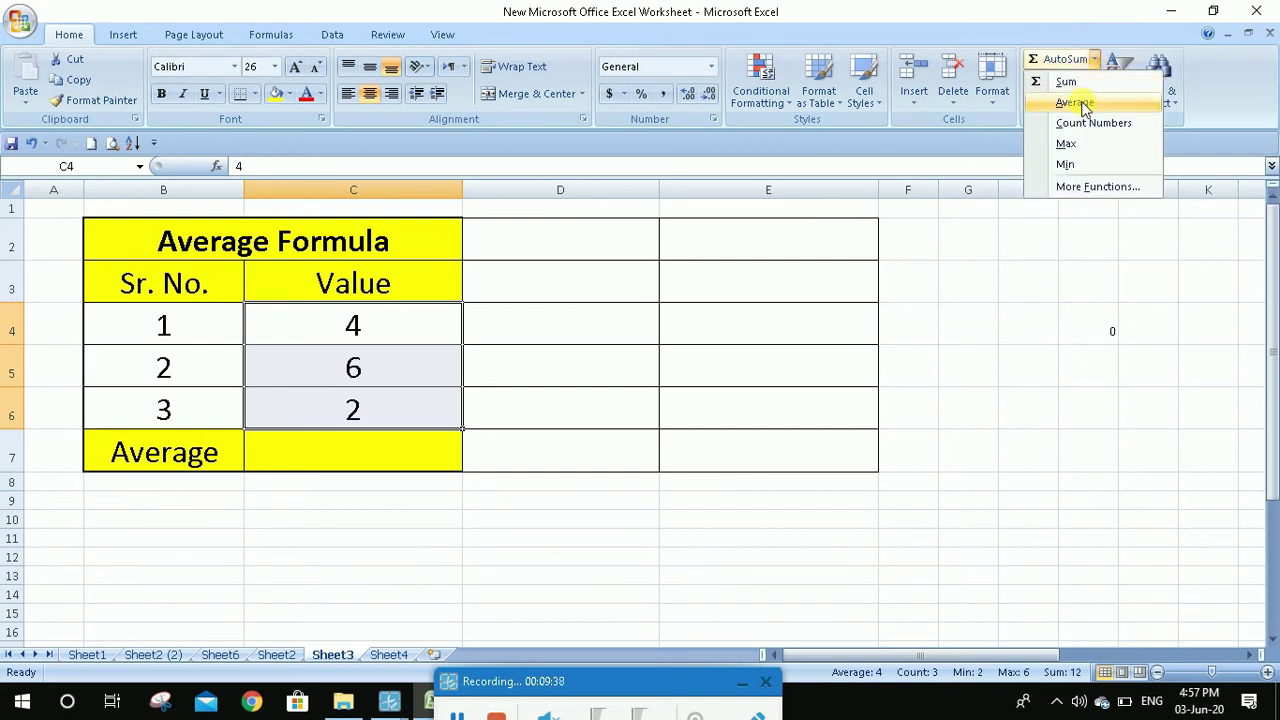
pyautogui.click(1080, 106)
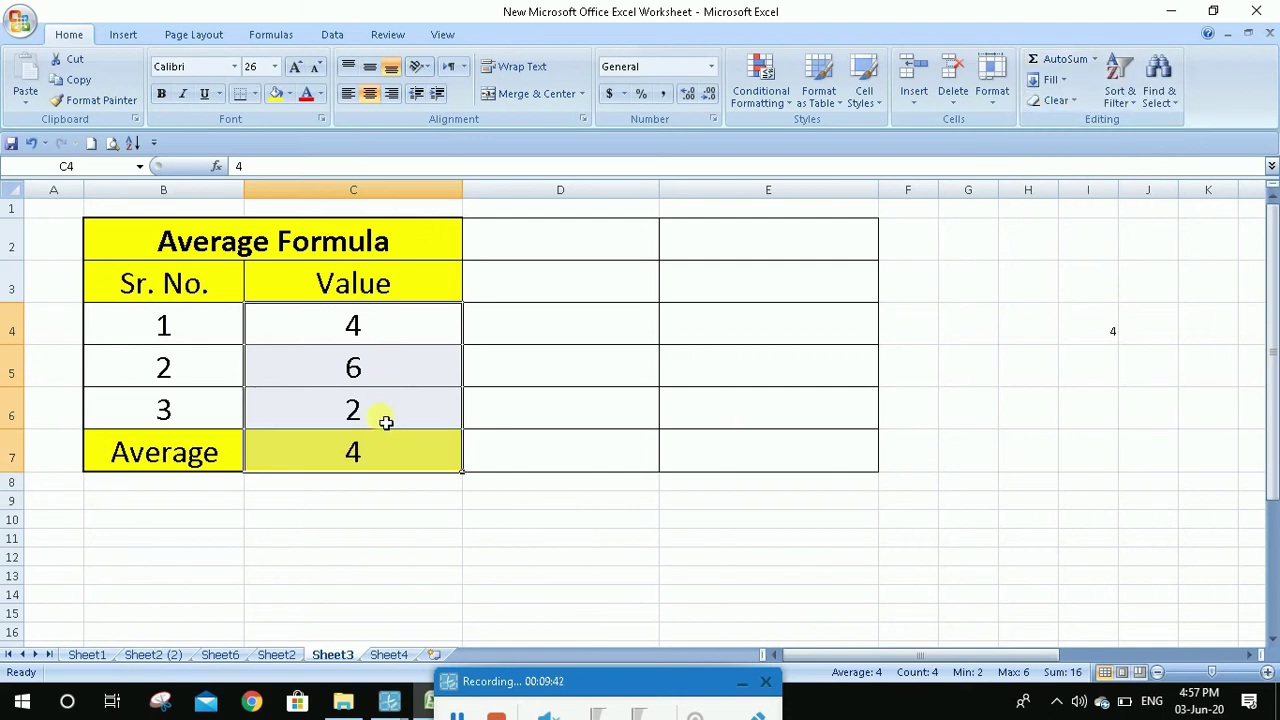
pyautogui.click(387, 460)
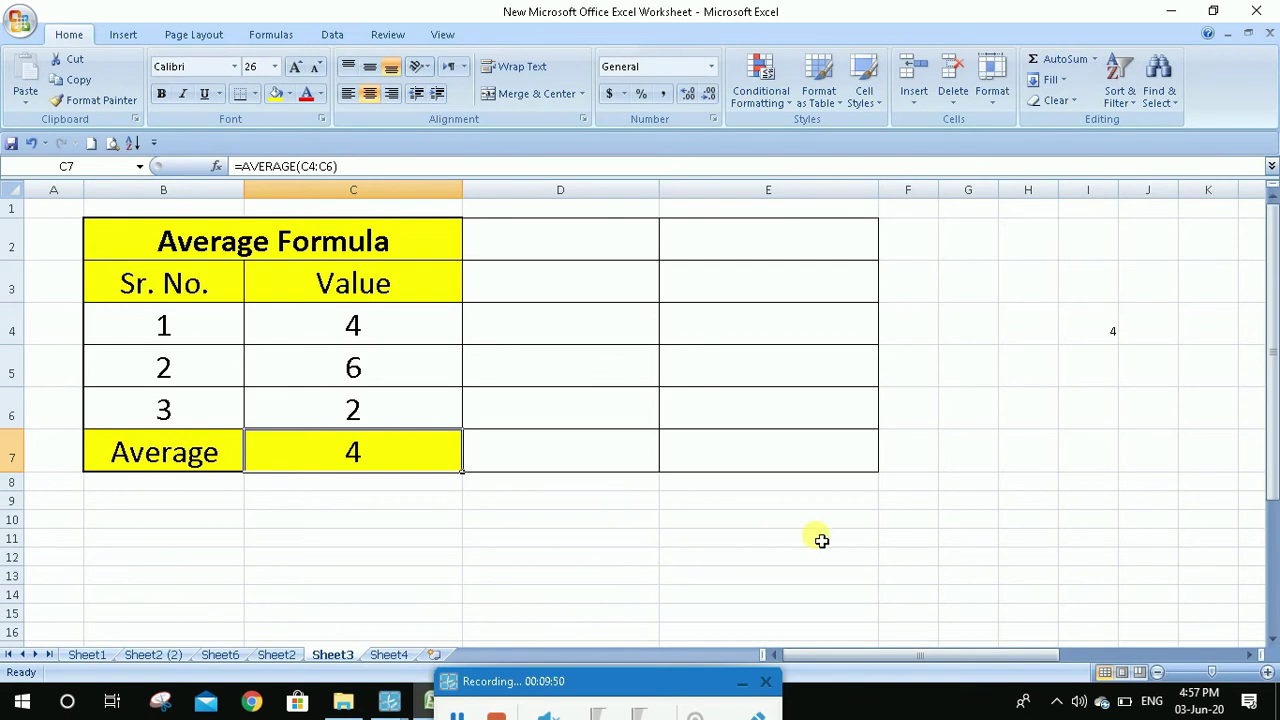
# In the second Average Formula table, clear the Average cell C23 and re-enter =AVERAGE(C20:C22) for the first Value column.
pyautogui.scroll(-3, 821, 540)
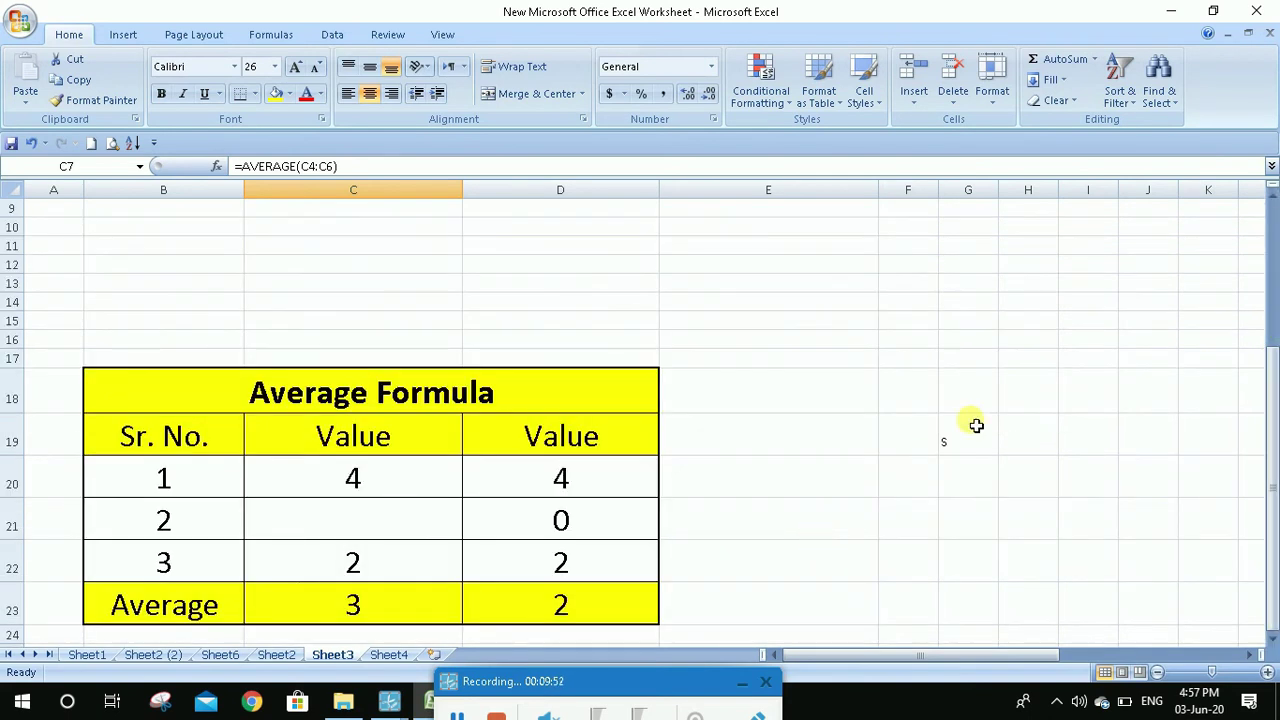
pyautogui.scroll(-3, 976, 425)
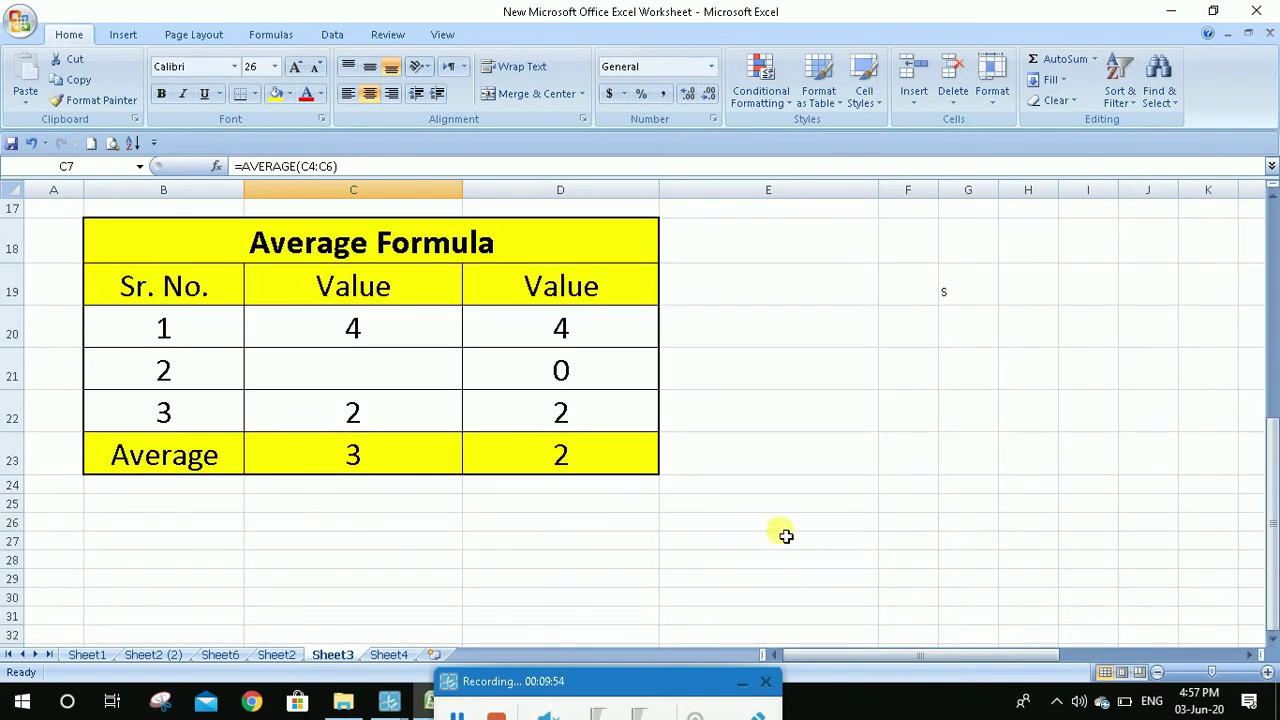
pyautogui.click(420, 465)
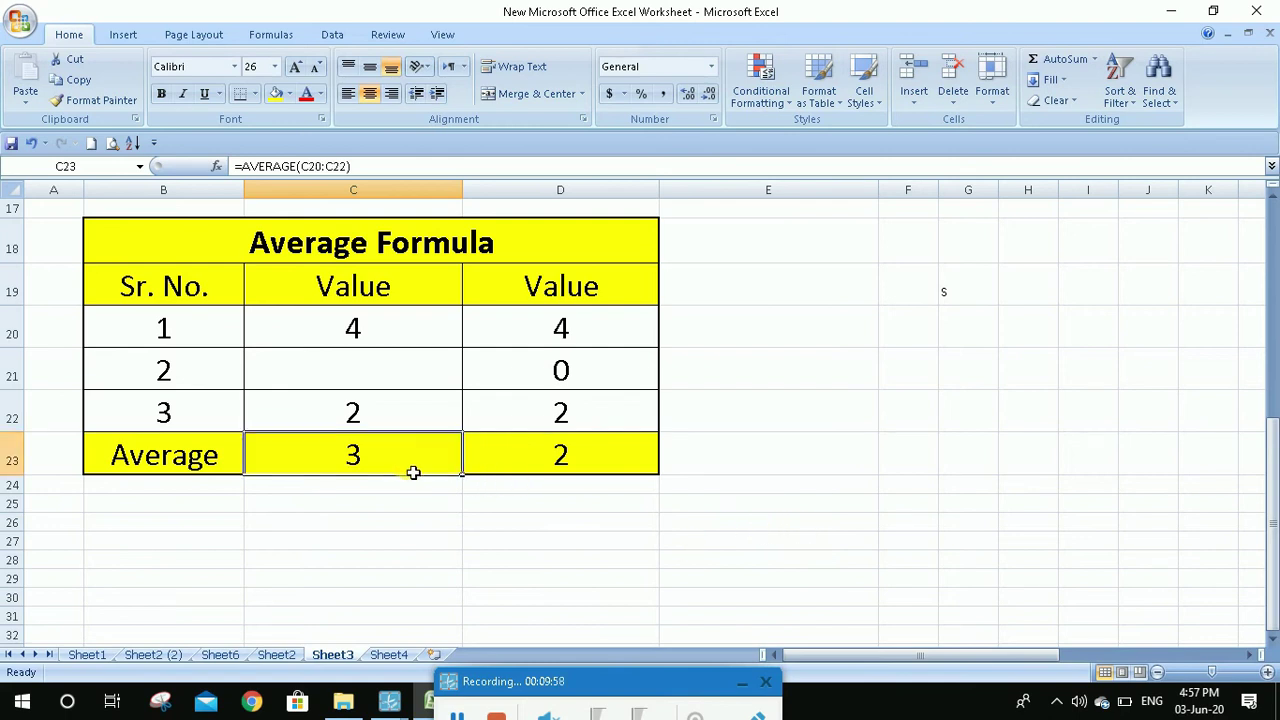
pyautogui.press('Delete')
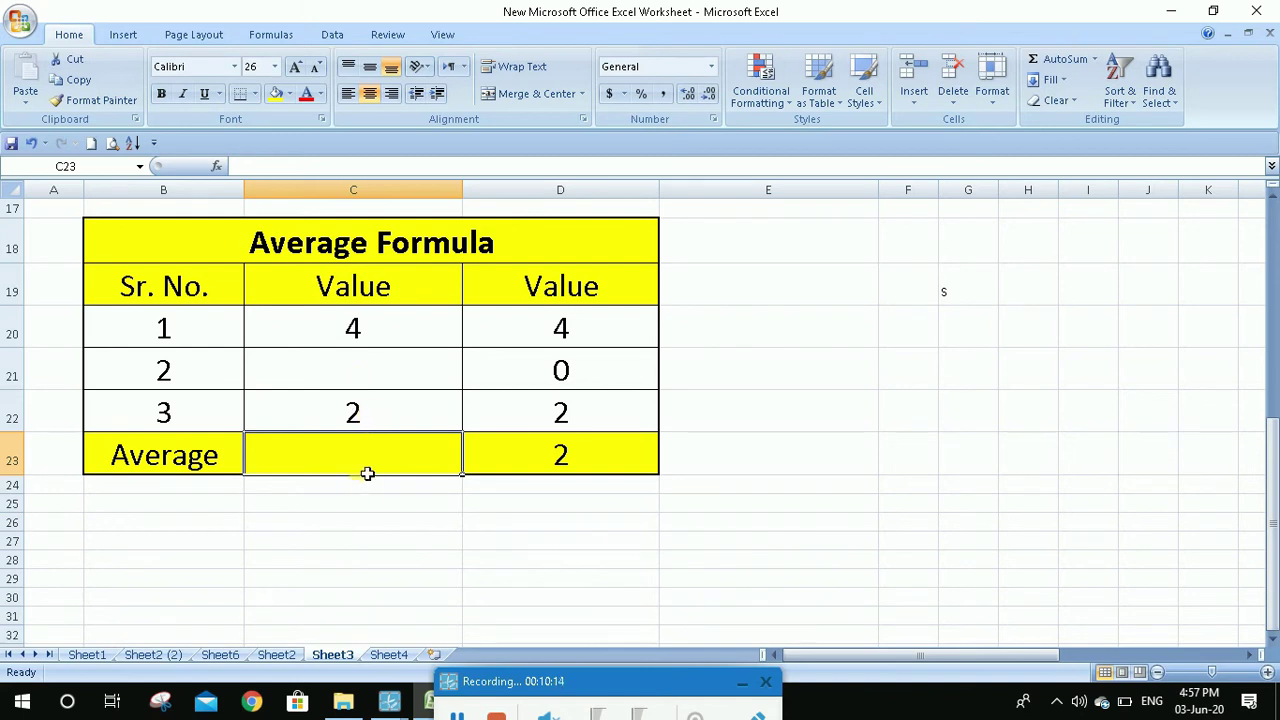
pyautogui.write('=a')
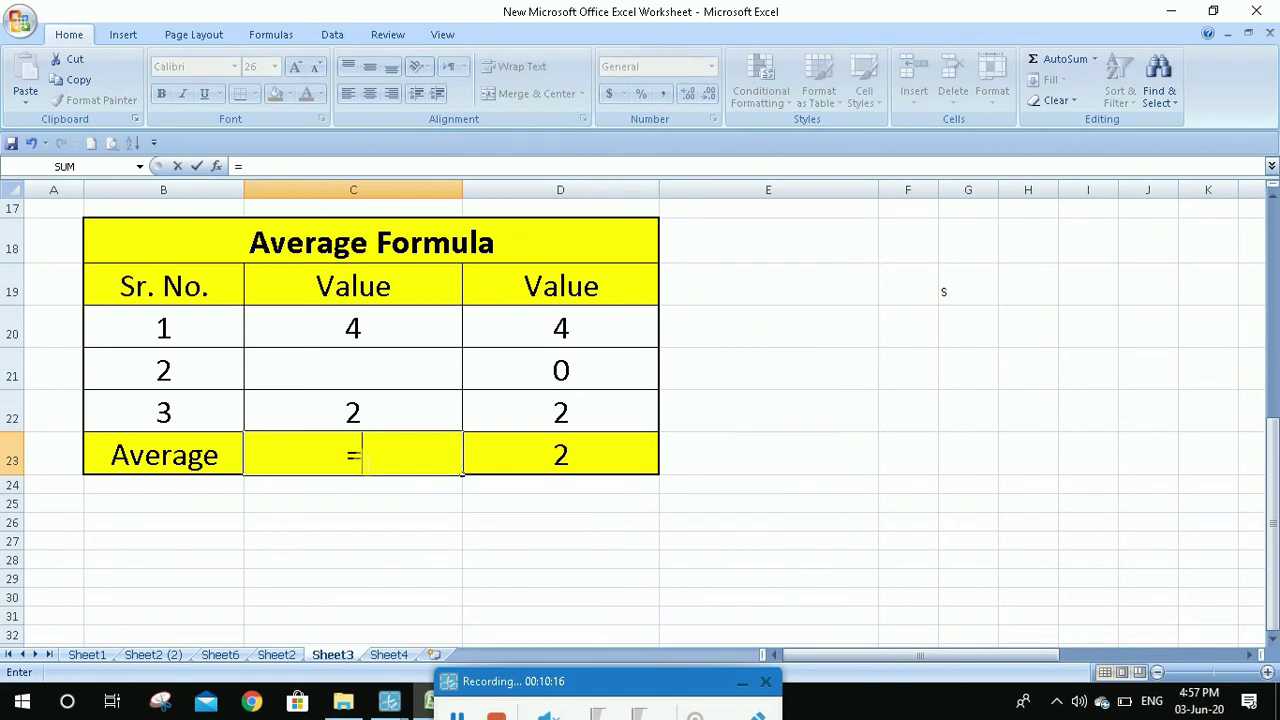
pyautogui.write('erage')
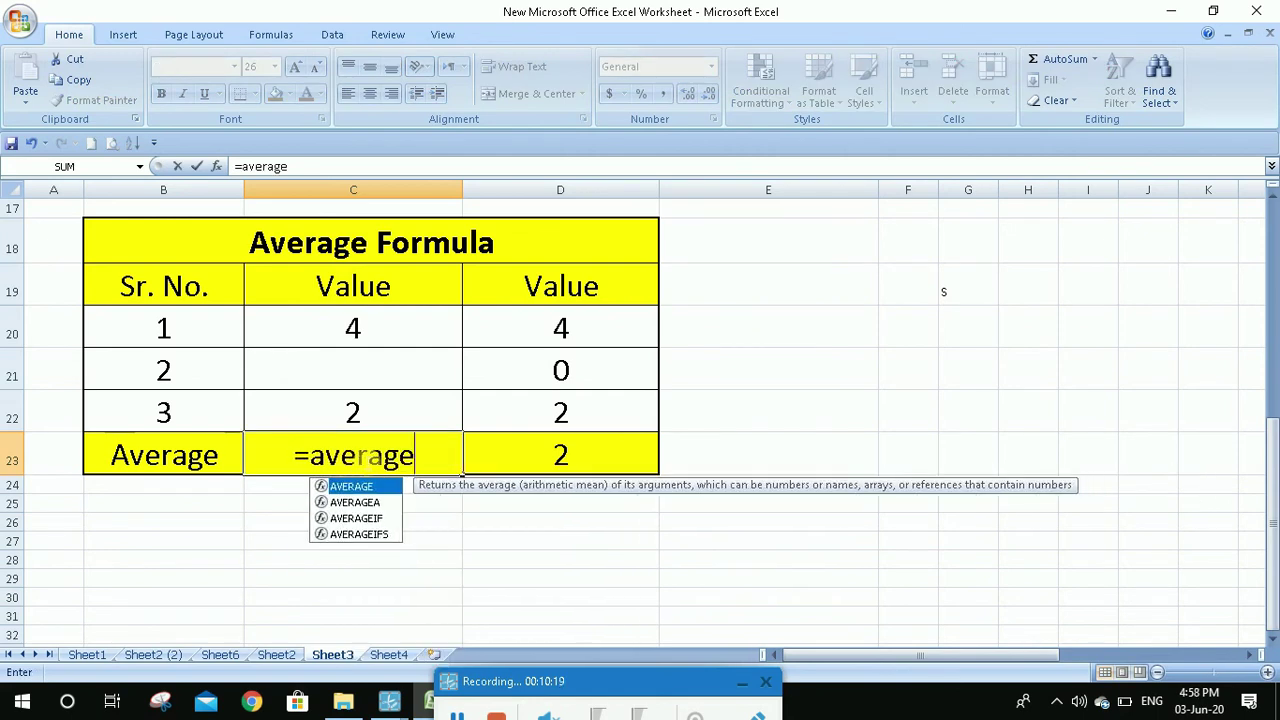
pyautogui.press('Tab')
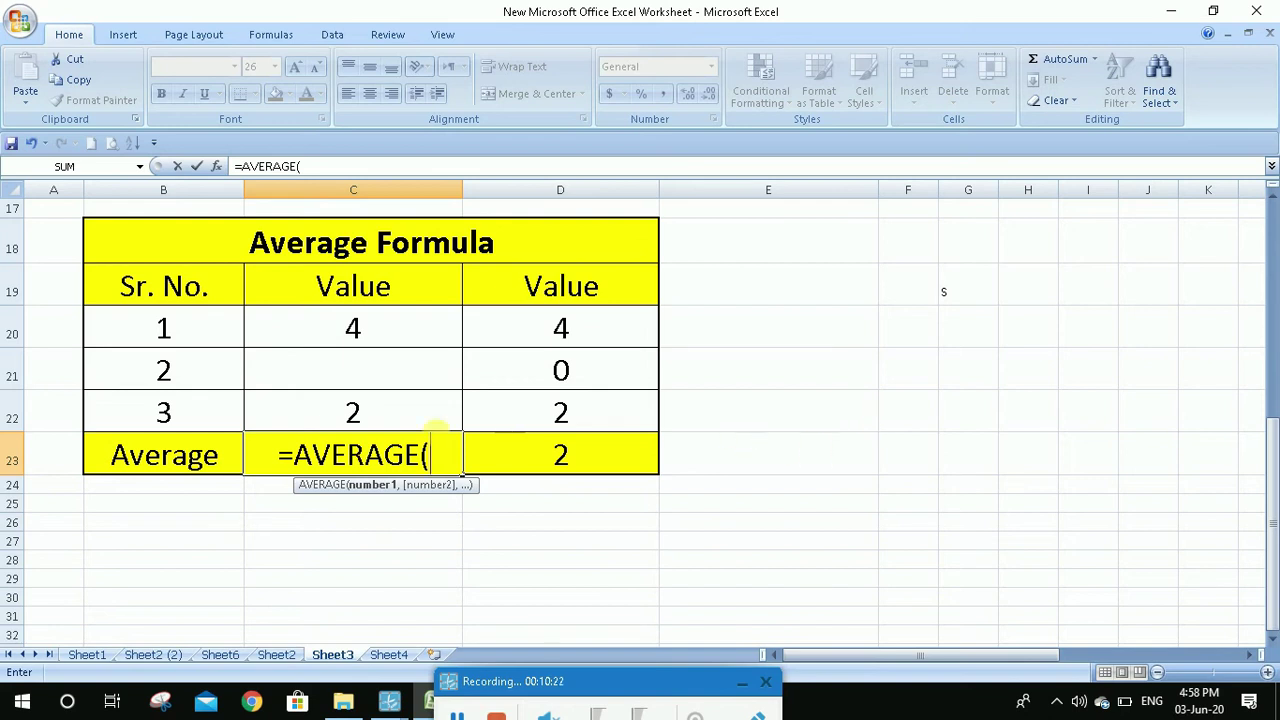
pyautogui.moveTo(392, 333); pyautogui.dragTo(385, 414)
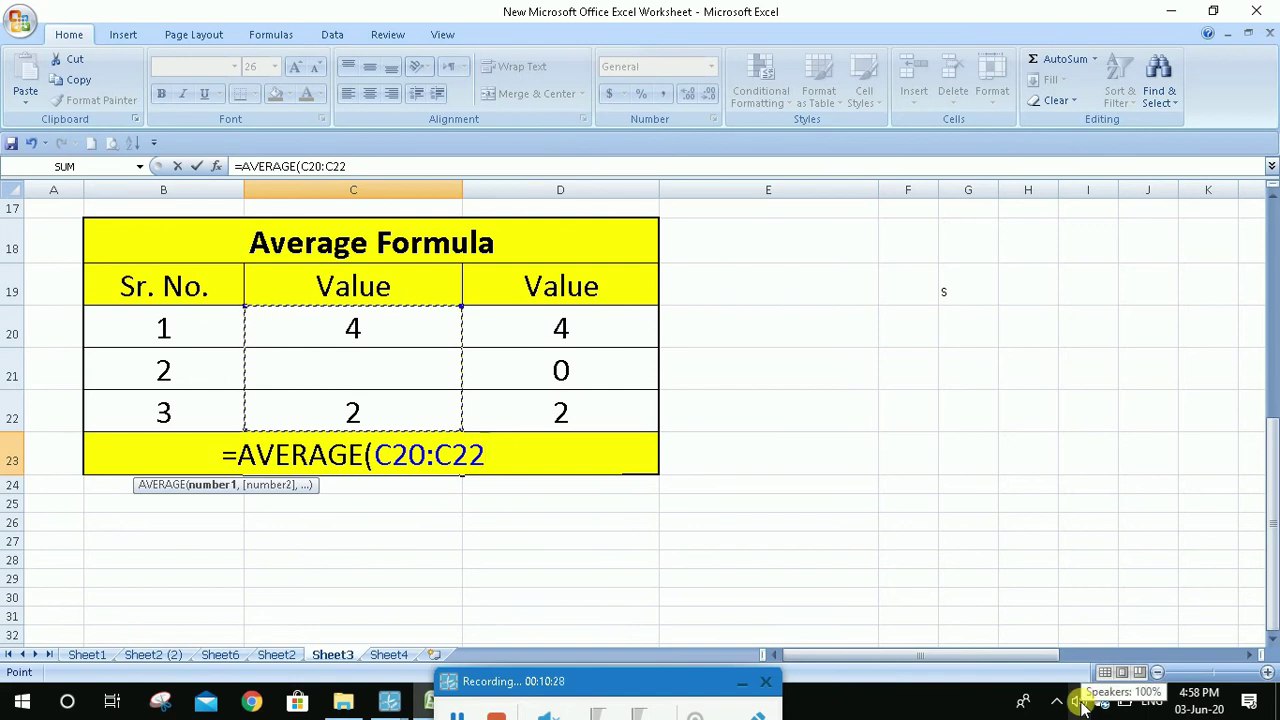
pyautogui.press('Return')
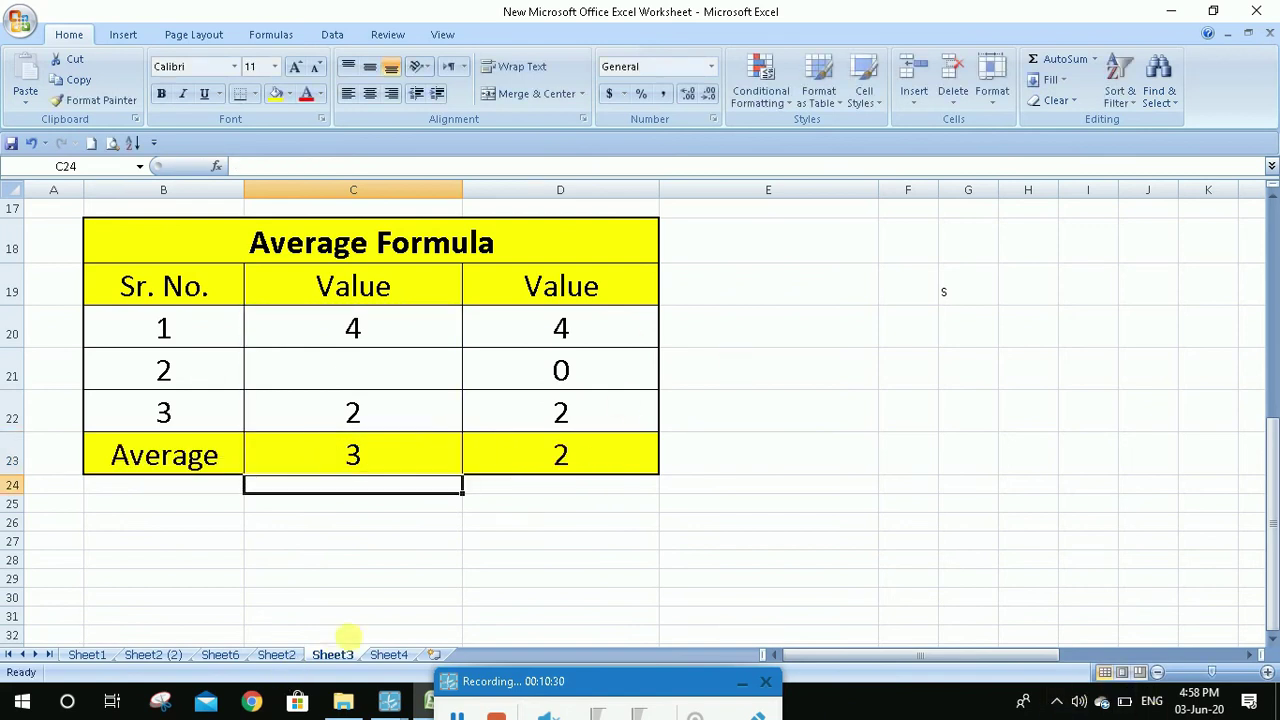
pyautogui.click(386, 585)
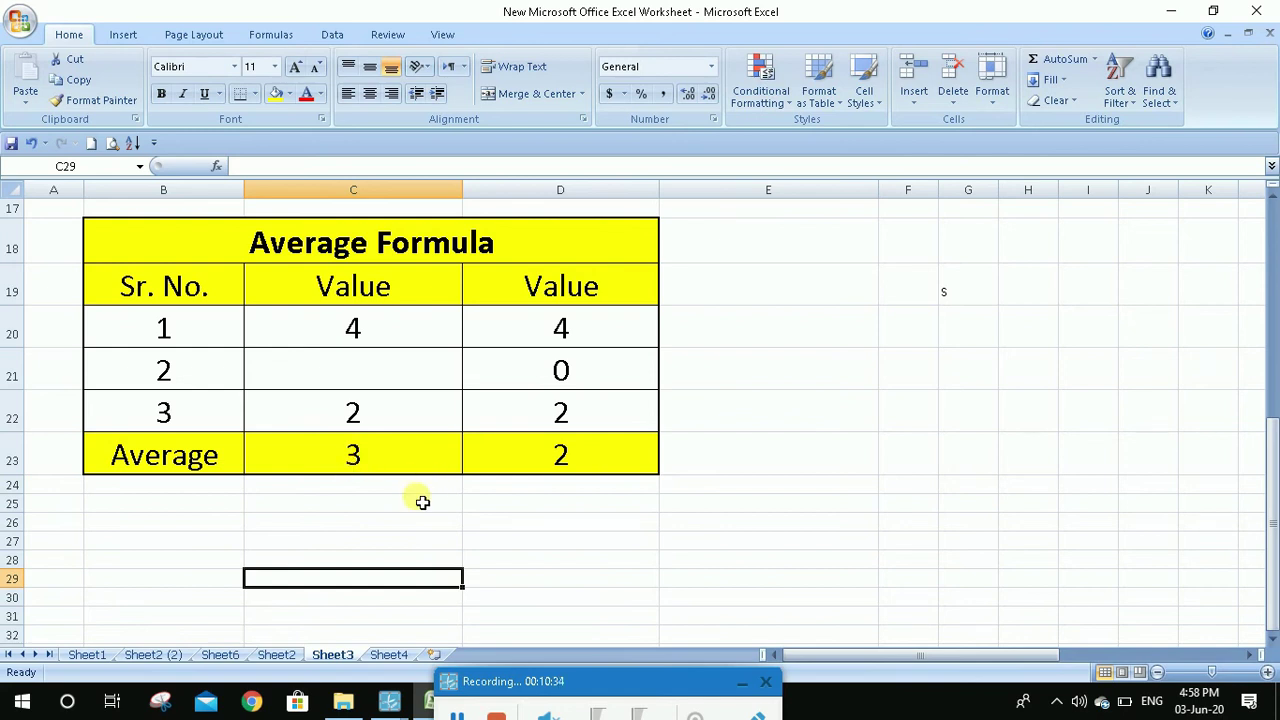
# Clear the Average cell D23 and re-enter =AVERAGE(D20:D22) for the second Value column.
pyautogui.click(540, 450)
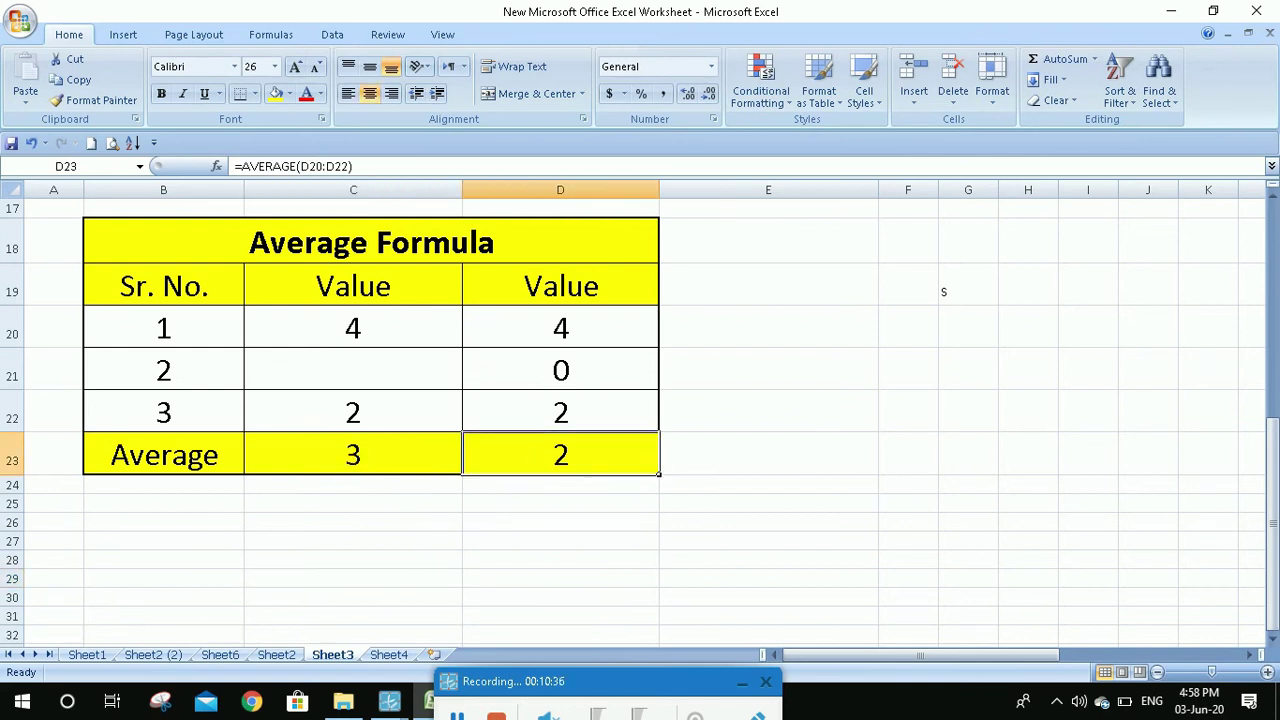
pyautogui.press('Delete')
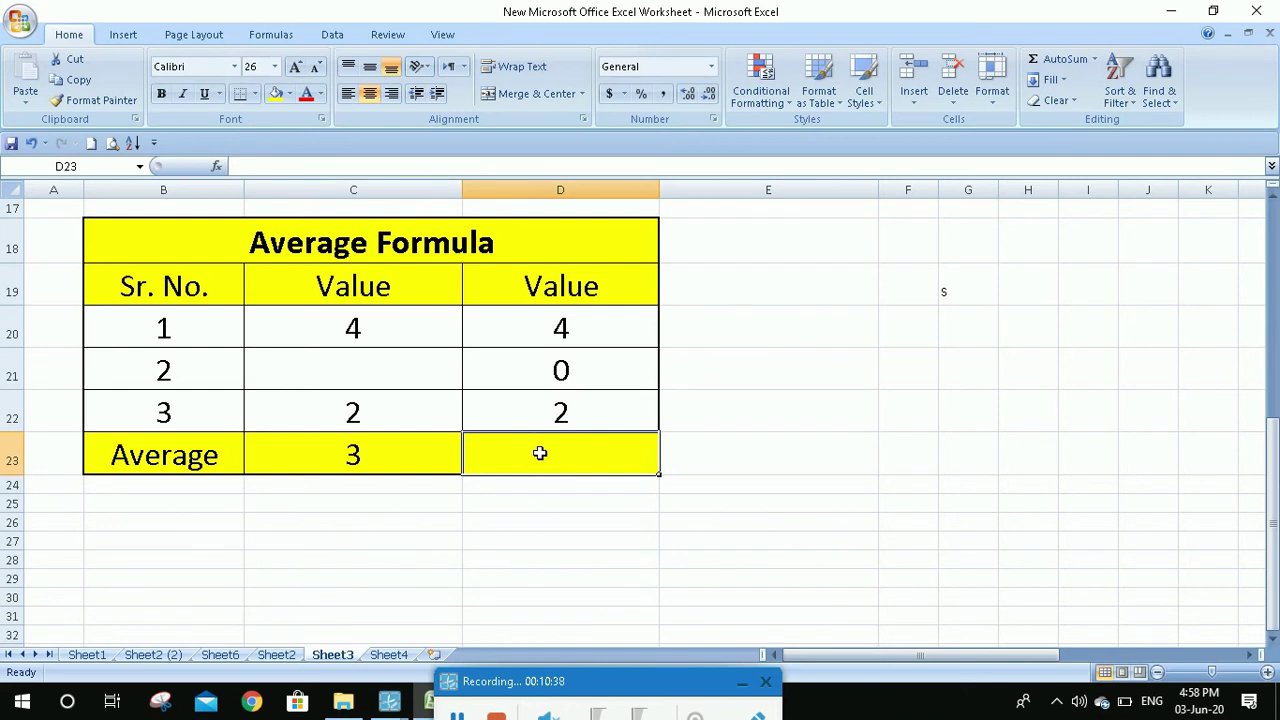
pyautogui.write('=aver')
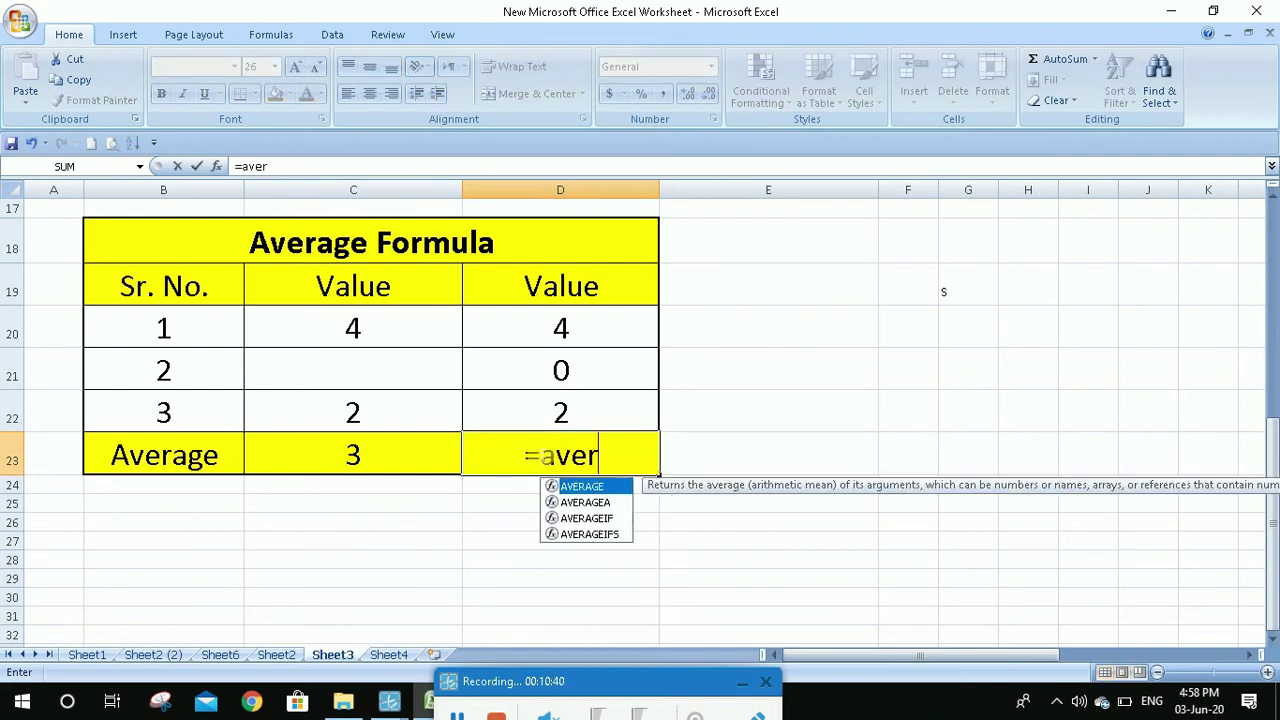
pyautogui.press('Tab')
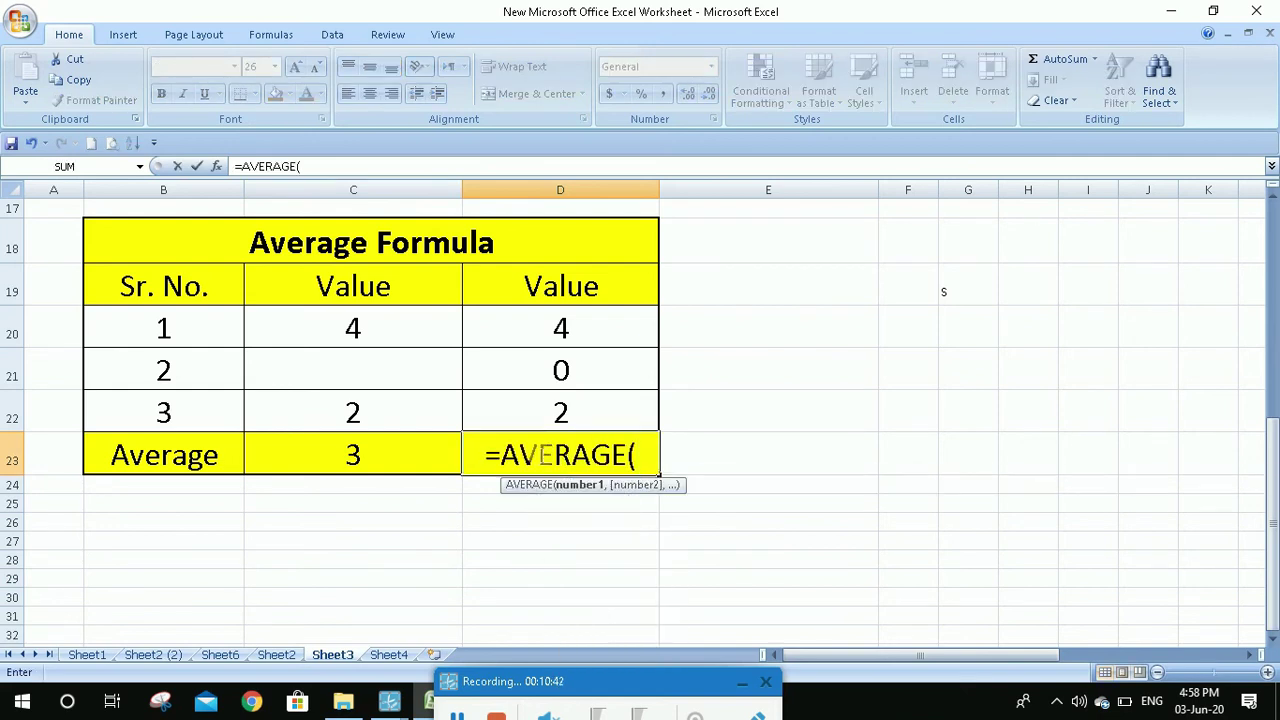
pyautogui.moveTo(634, 316); pyautogui.dragTo(638, 408)
pyautogui.press('Return')
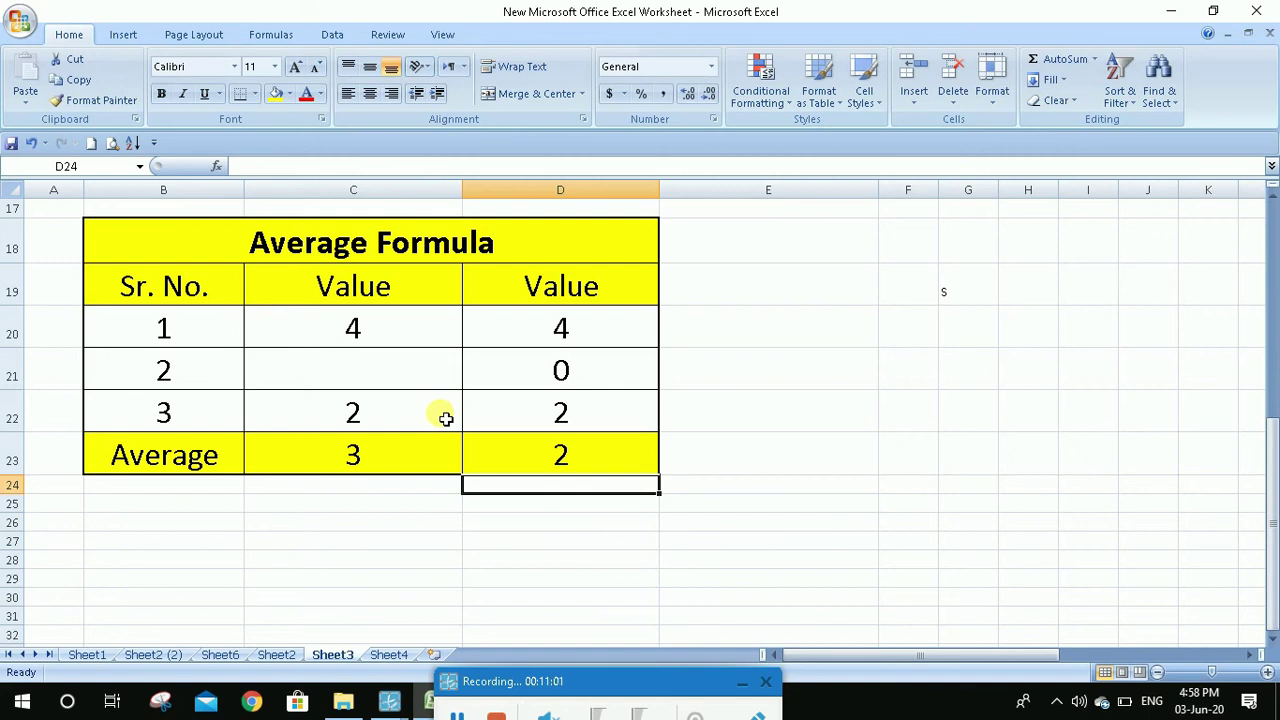
# Enter 0 in the blank cell C21 of the first Value column.
pyautogui.click(356, 371)
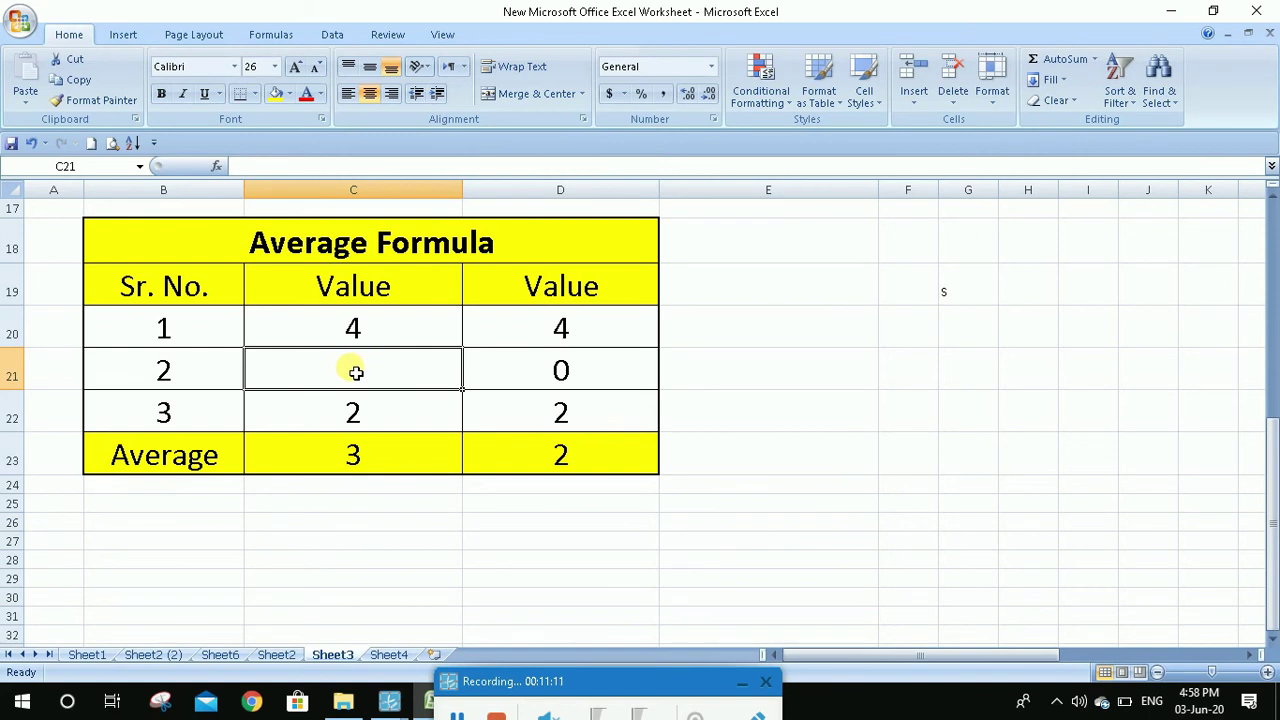
pyautogui.write('0')
pyautogui.click(507, 587)
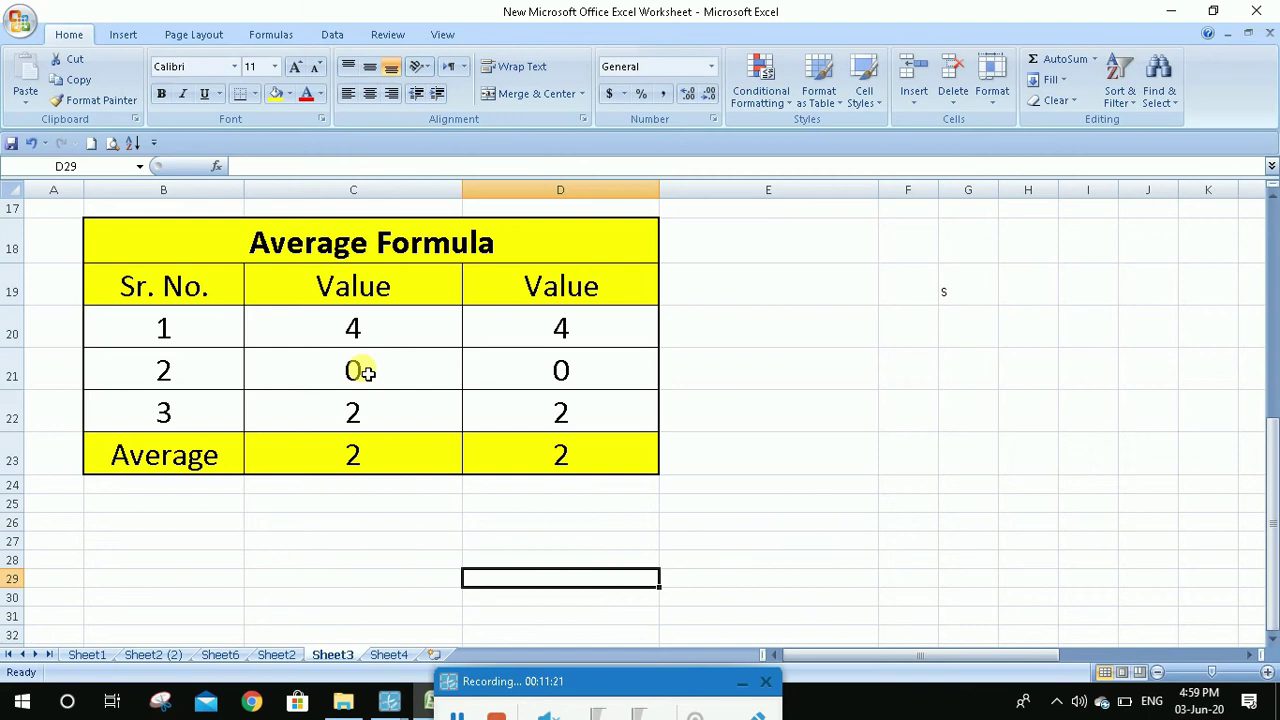
# Clear the Average cell C23 and re-enter =AVERAGE(C20:C22) for the first Value column.
pyautogui.click(421, 468)
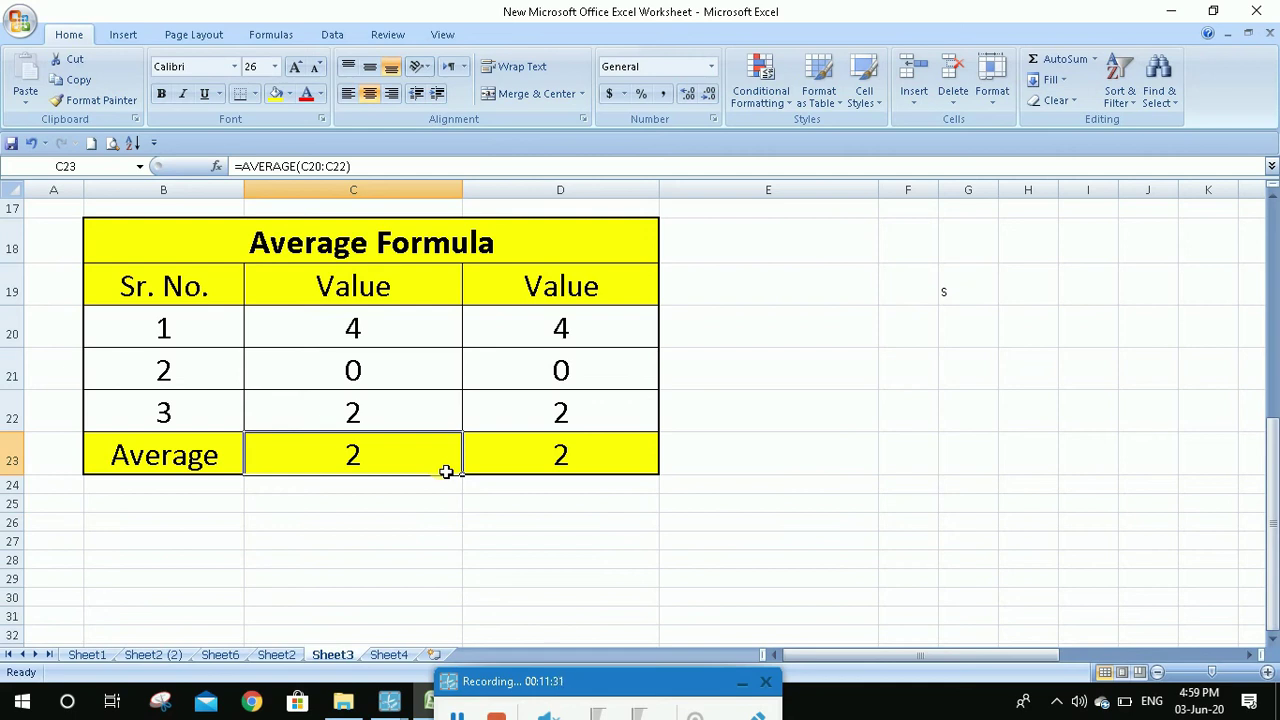
pyautogui.press('Delete')
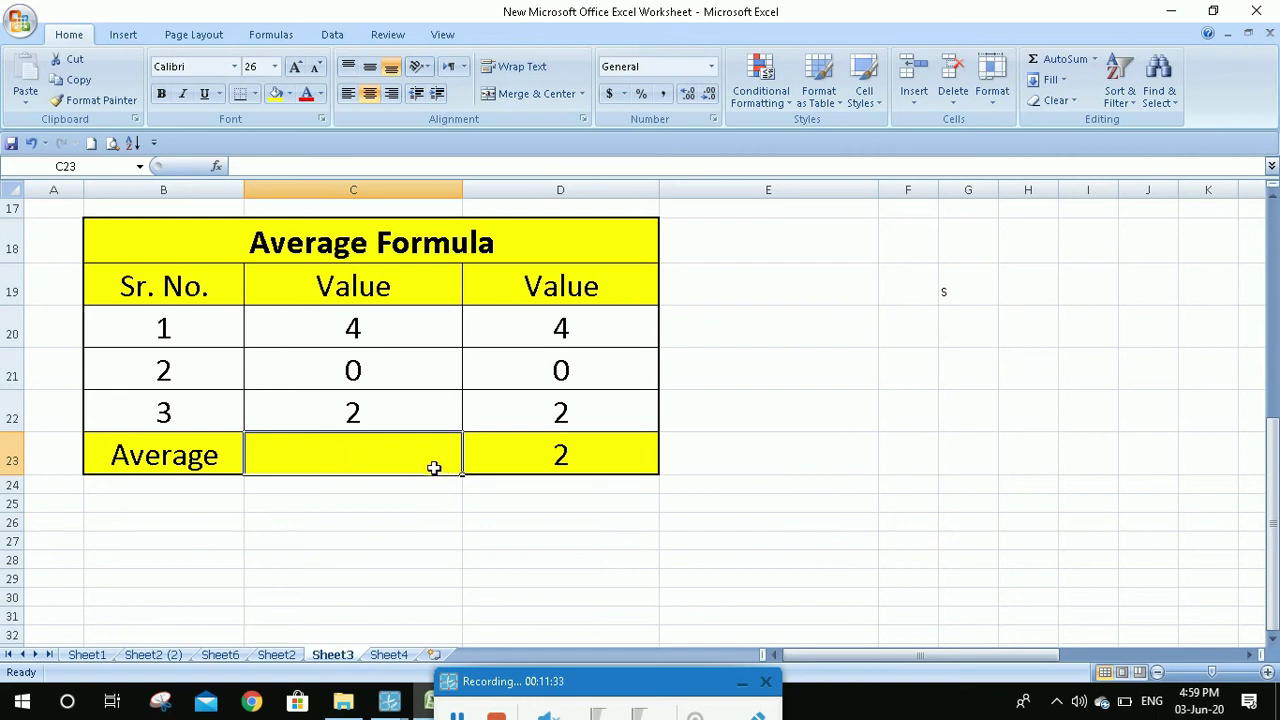
pyautogui.write('=')
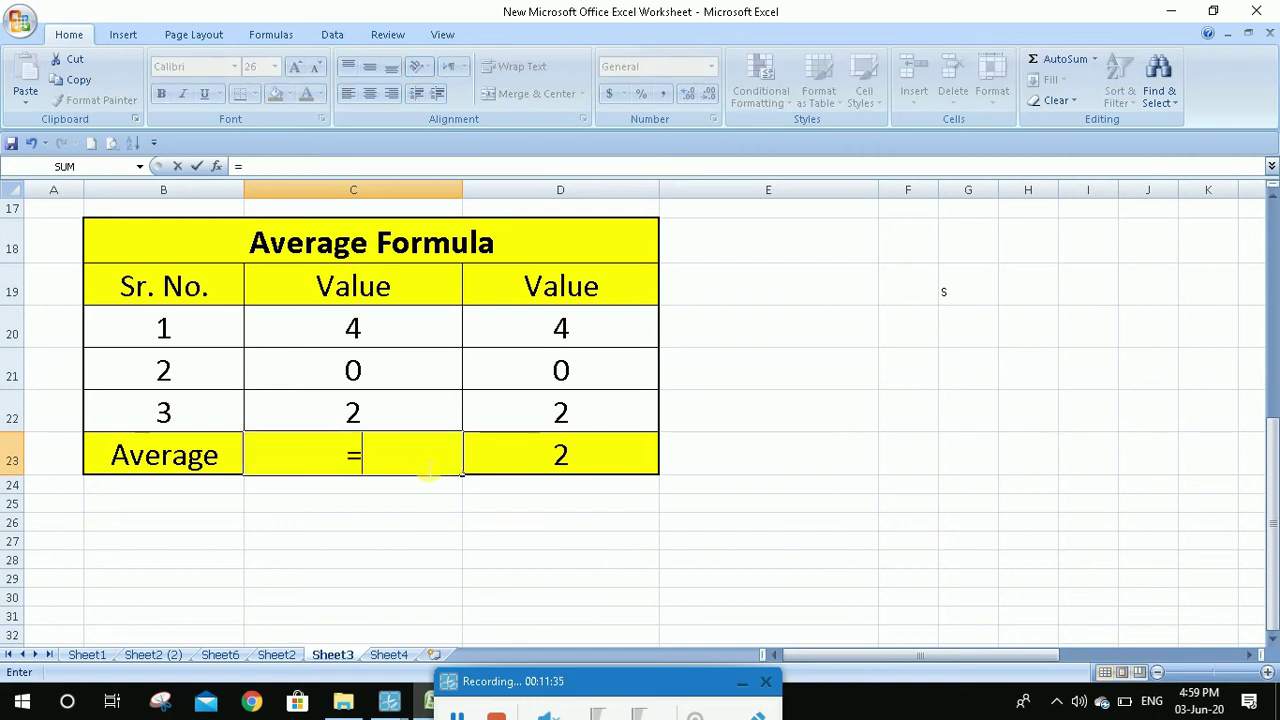
pyautogui.write('ab')
pyautogui.press('BackSpace')
pyautogui.write('verag')
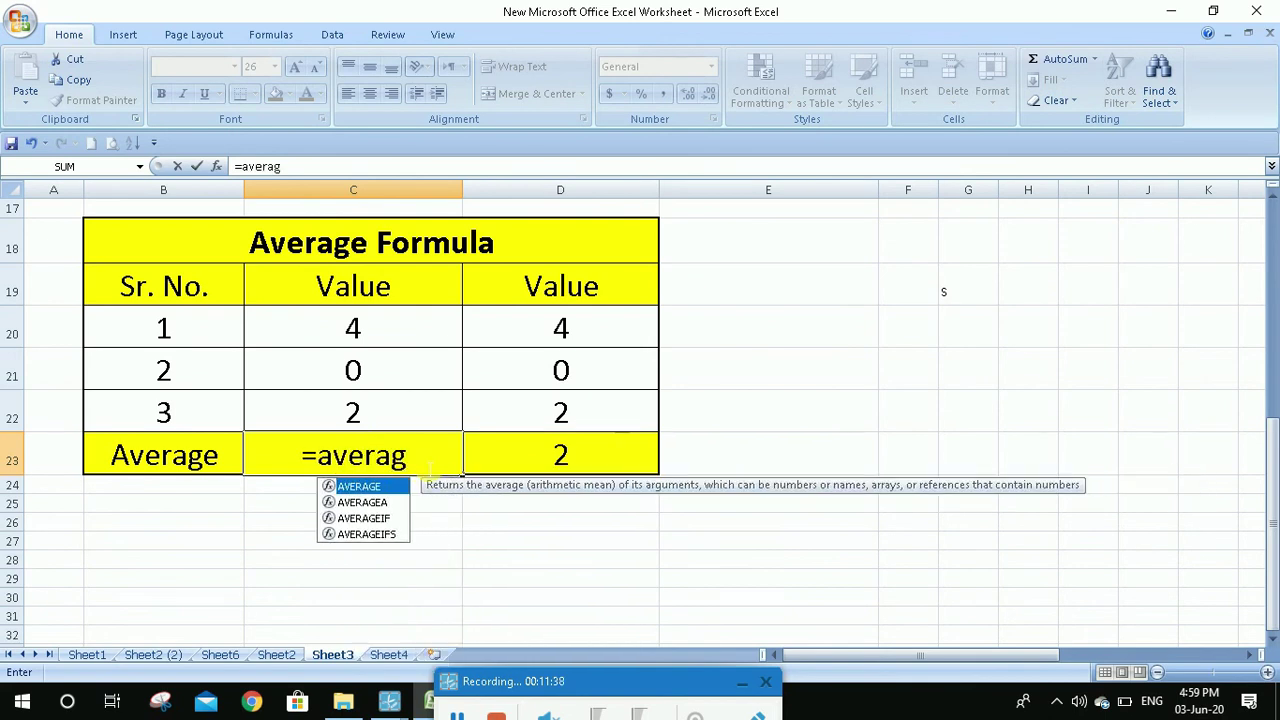
pyautogui.press('Tab')
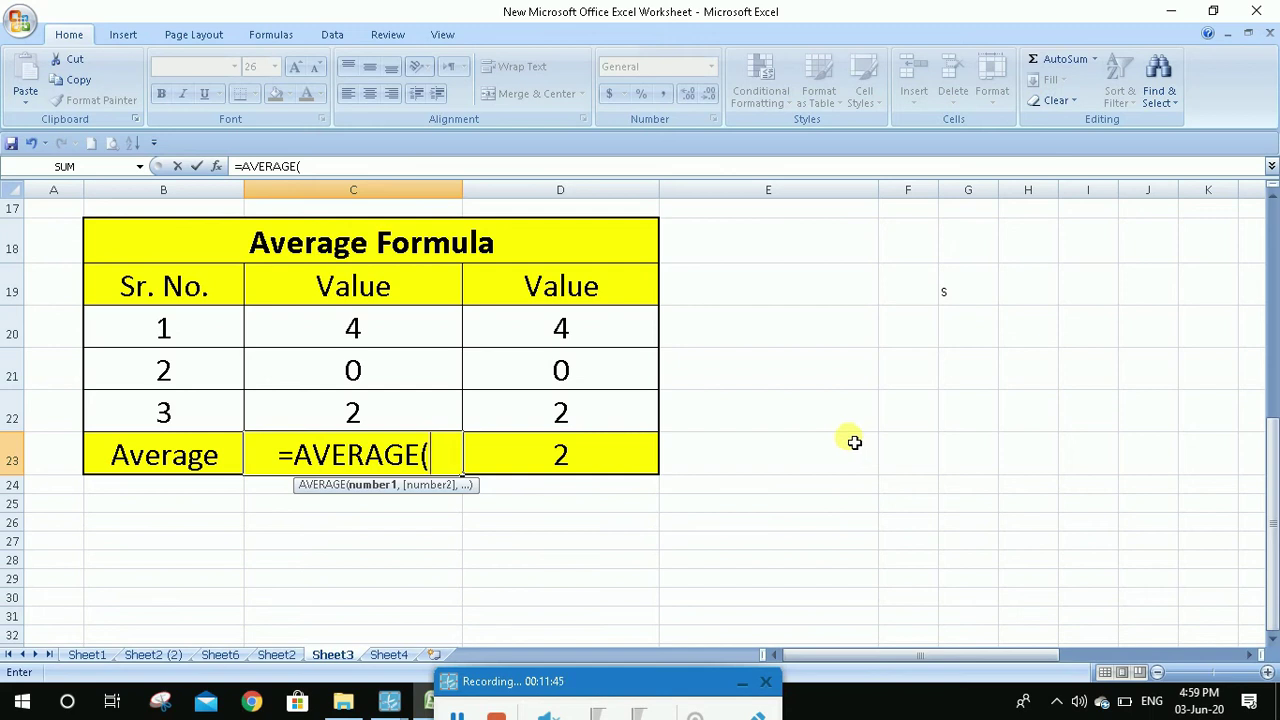
pyautogui.click(789, 424)
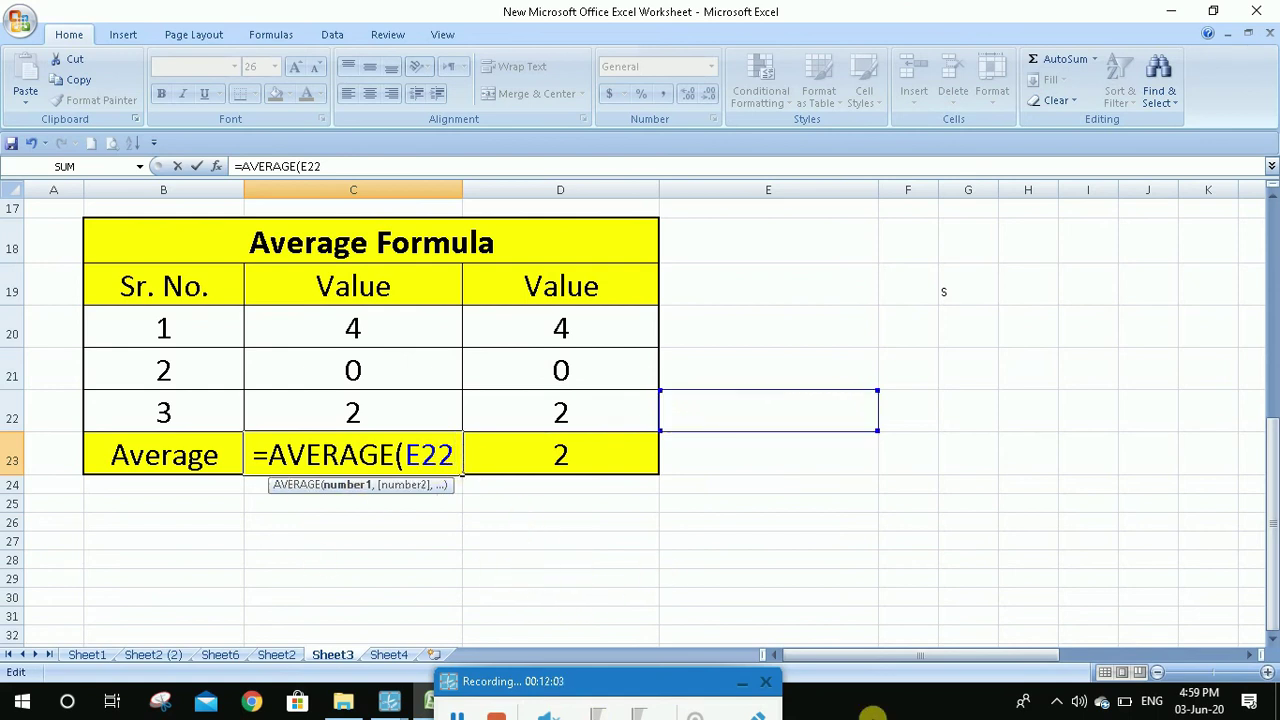
pyautogui.press('BackSpace')
pyautogui.press('BackSpace')
pyautogui.press('BackSpace')
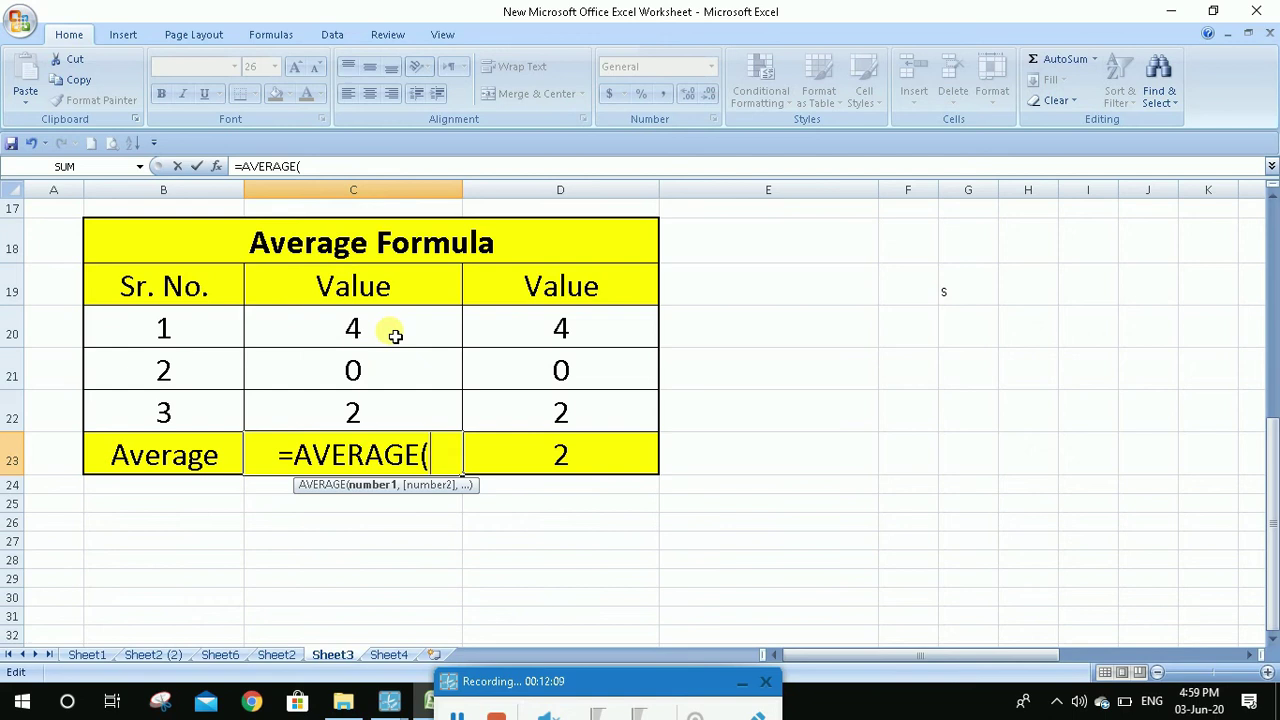
pyautogui.moveTo(396, 336); pyautogui.dragTo(380, 412)
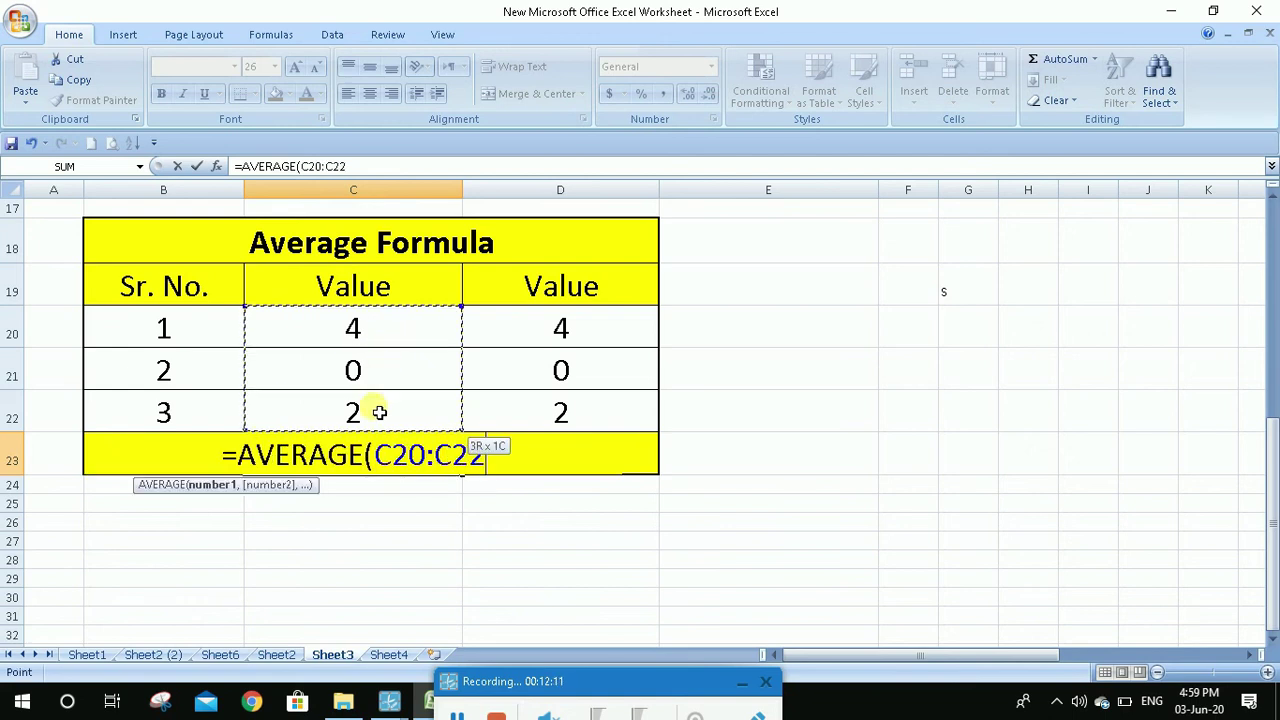
pyautogui.press('Return')
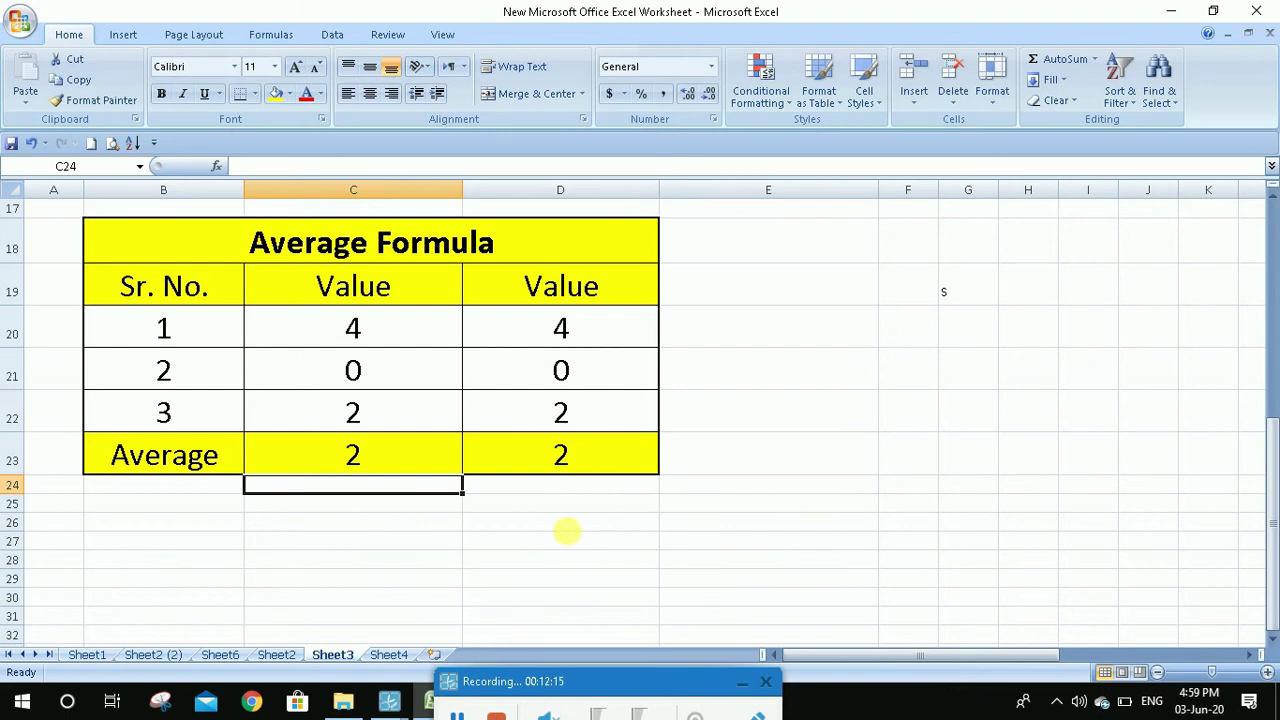
# On Sheet4, select the item prices C2:C5 to check their average, count, minimum, maximum and sum in the status bar.
pyautogui.click(390, 656)
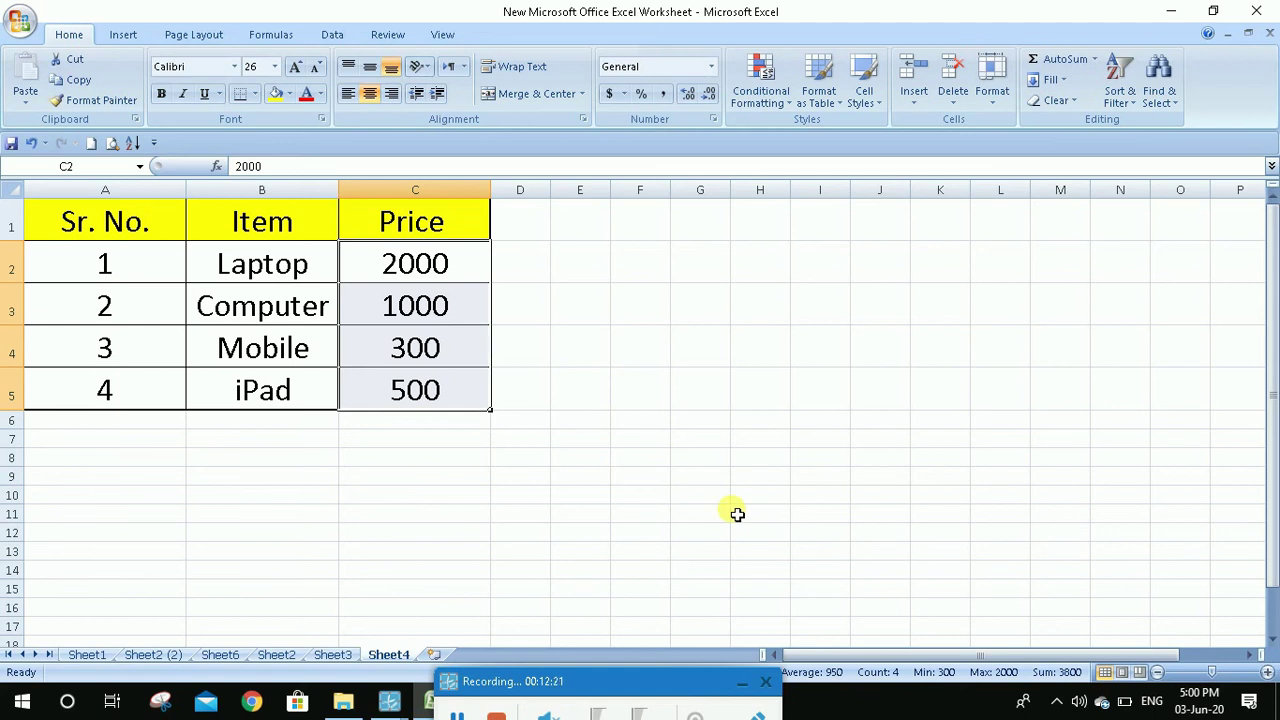
pyautogui.moveTo(632, 690); pyautogui.dragTo(597, 685)
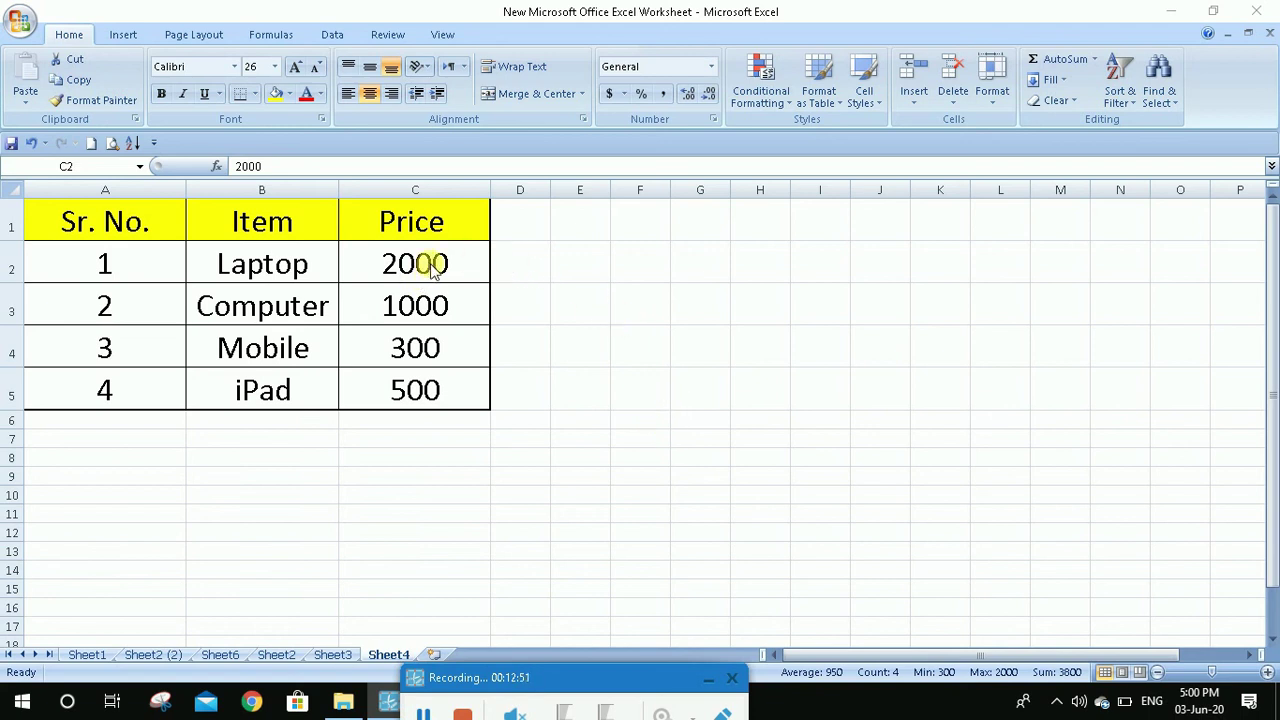
pyautogui.click(640, 295)
pyautogui.moveTo(428, 262); pyautogui.dragTo(424, 386)
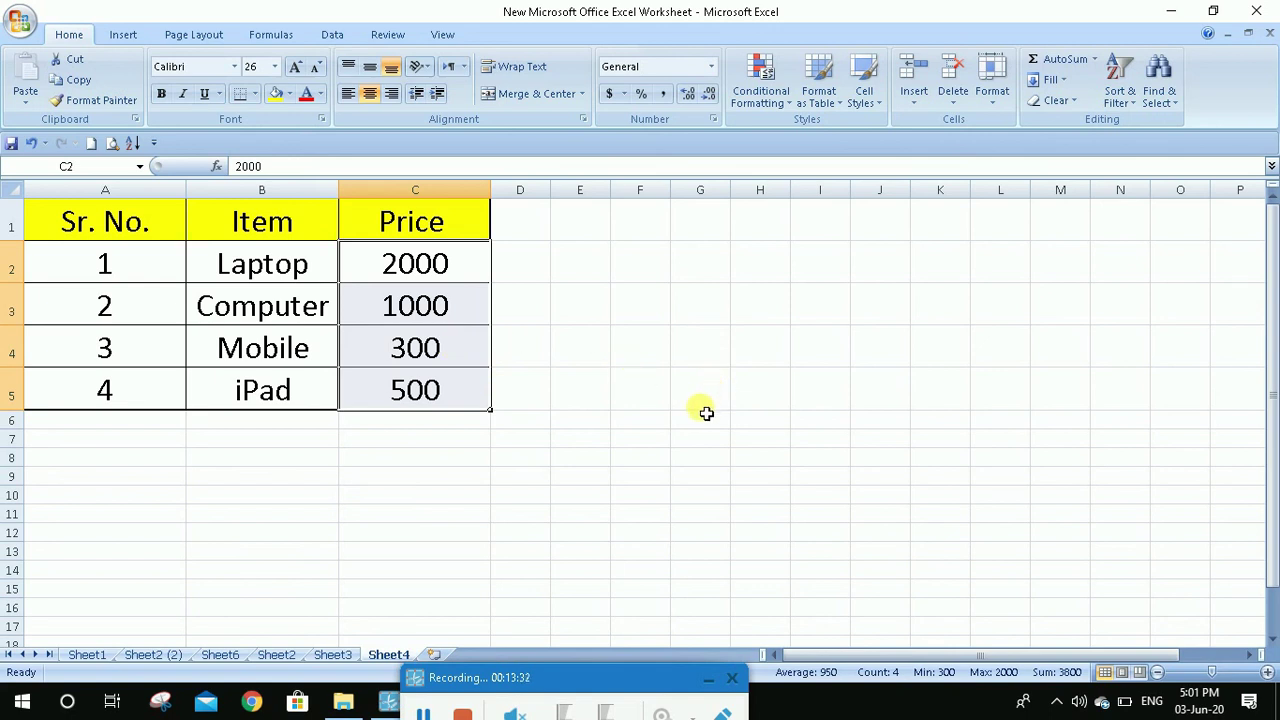
pyautogui.click(712, 340)
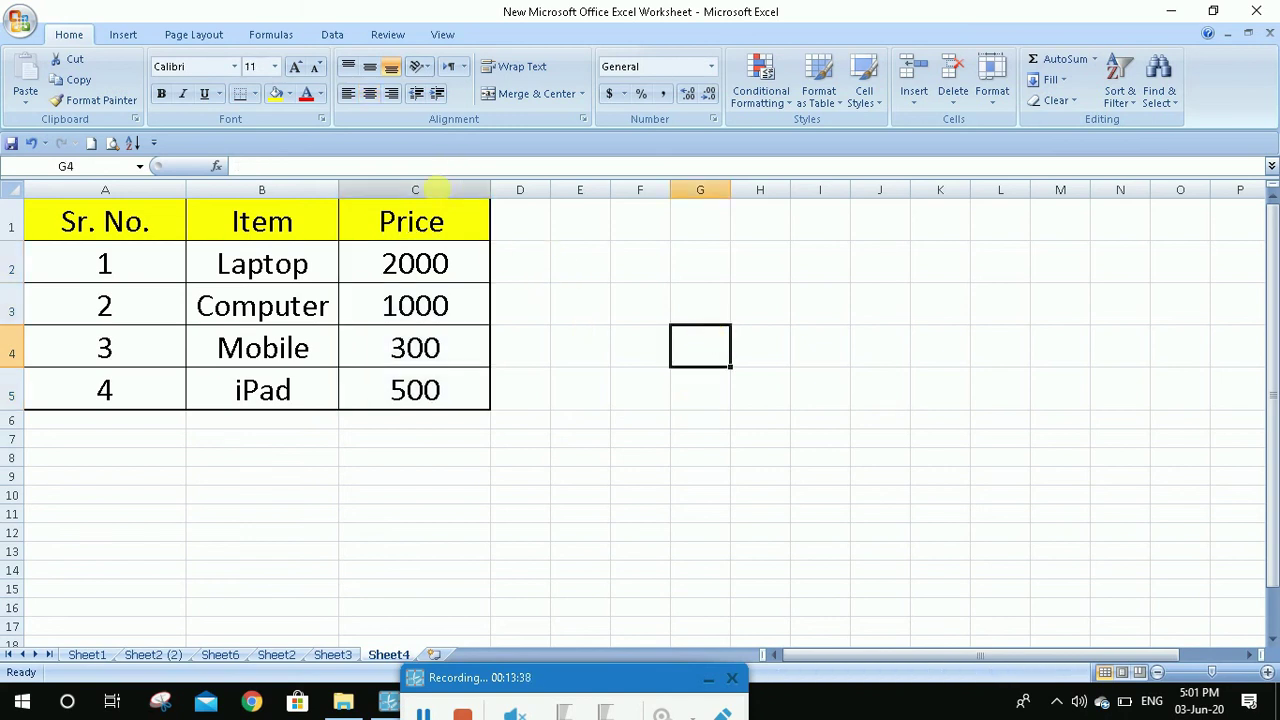
# Select the whole Price column C to check its status bar statistics, and review which calculations are enabled in the Customize Status Bar options.
pyautogui.click(450, 207)
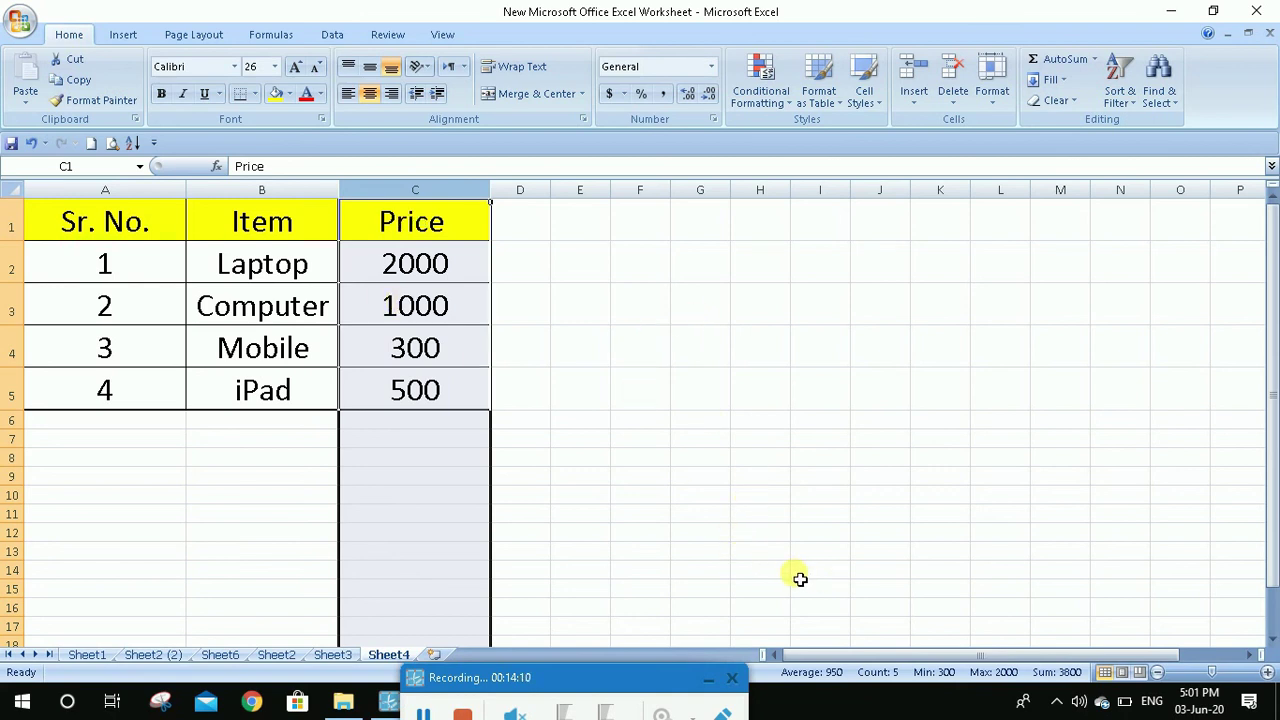
pyautogui.click(721, 479)
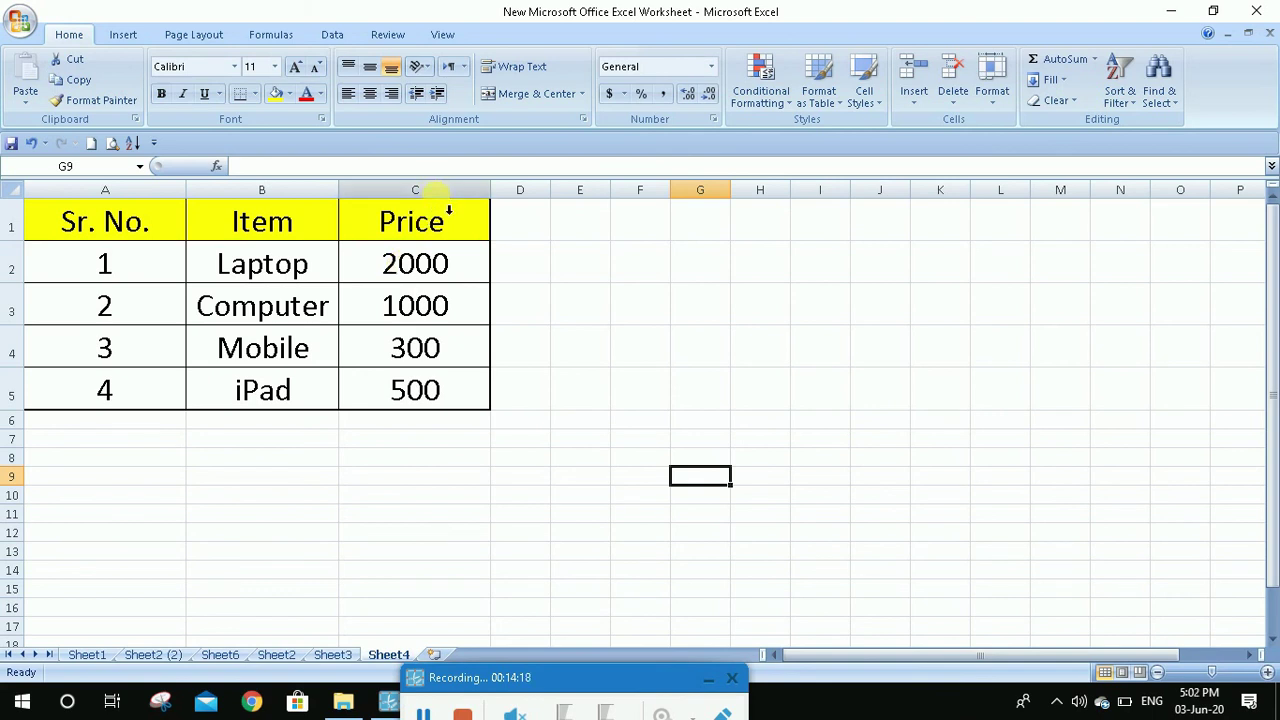
pyautogui.click(440, 191)
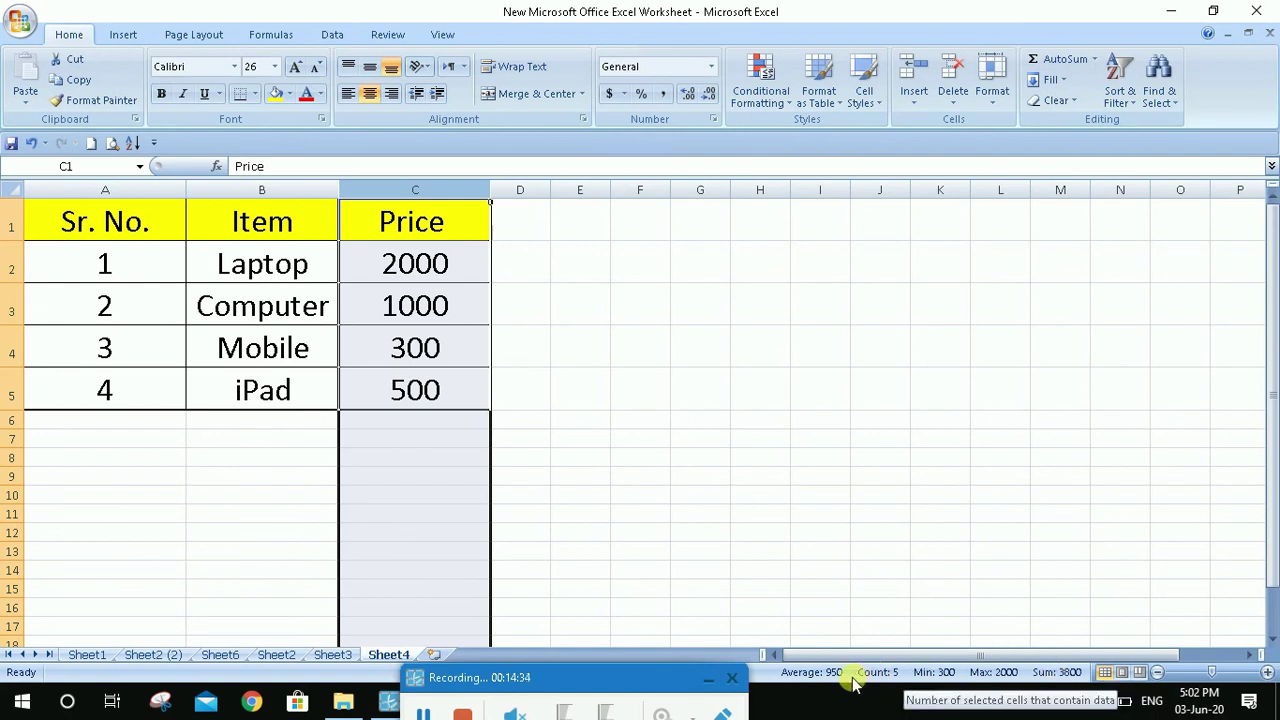
pyautogui.rightClick(767, 680)
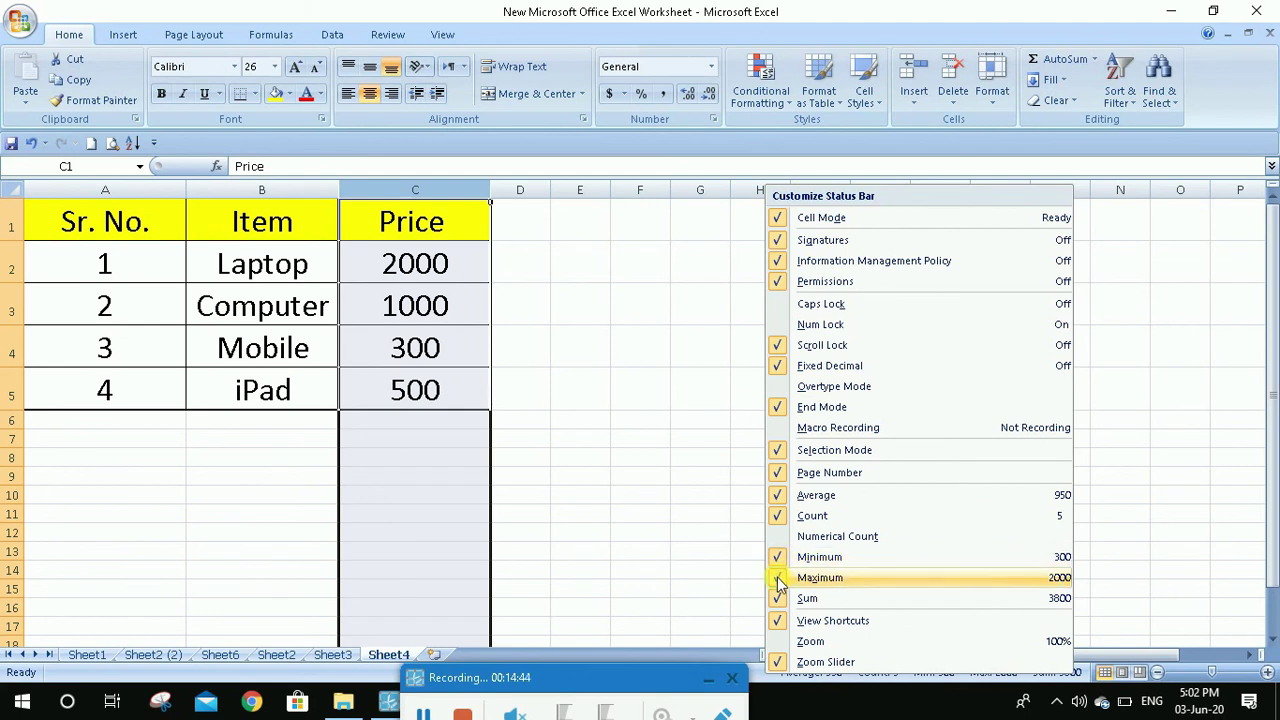
pyautogui.click(741, 585)
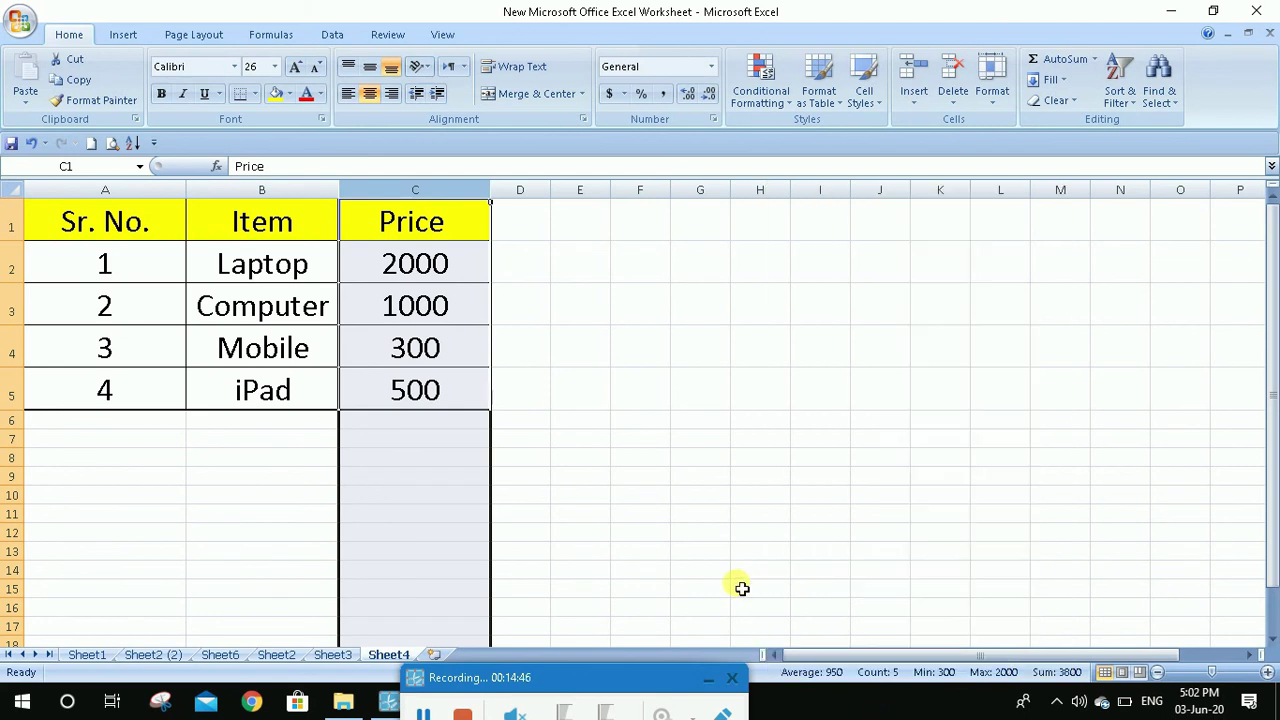